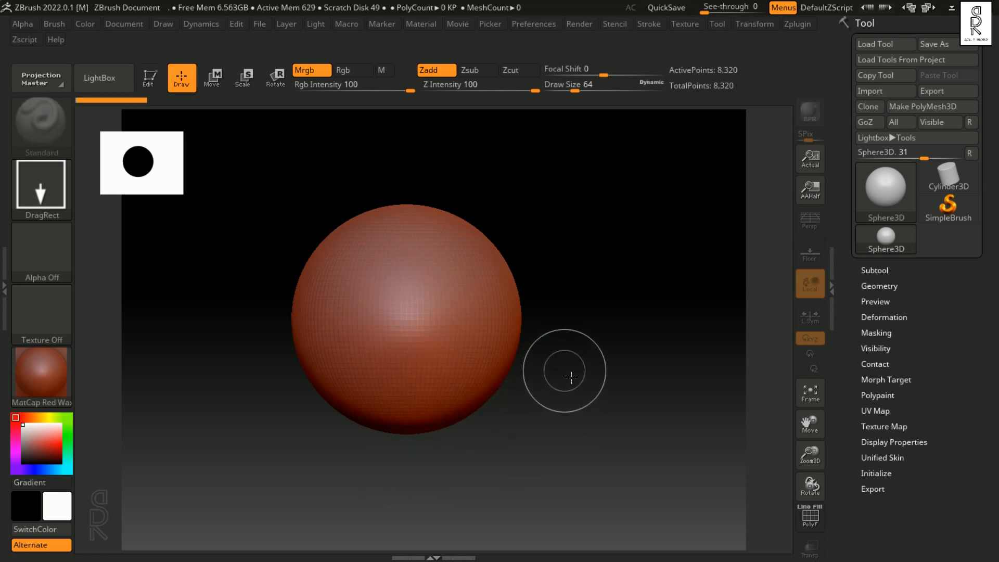
Step: Enter Edit mode for the sphere on the canvas and convert it to a PolyMesh3D
key(t)
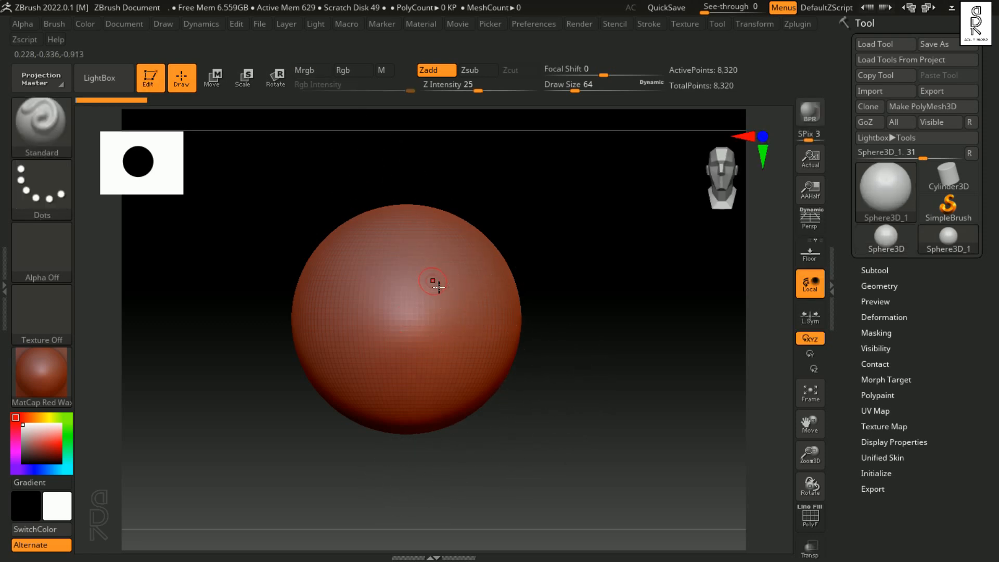
click(937, 108)
drag(596, 353, 598, 296)
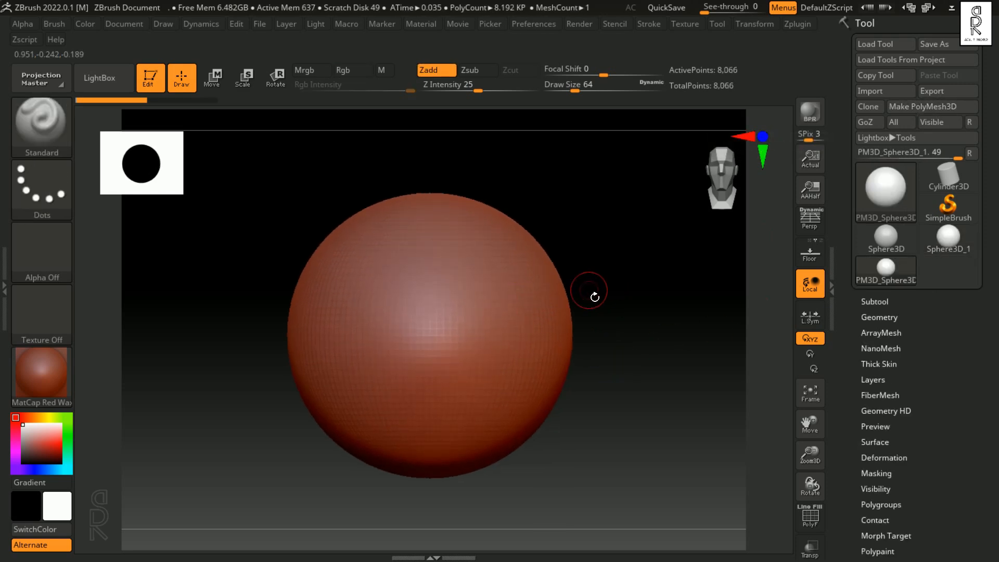
Step: Subdivide the sphere's mesh repeatedly until it reaches subdivision level 5
click(890, 318)
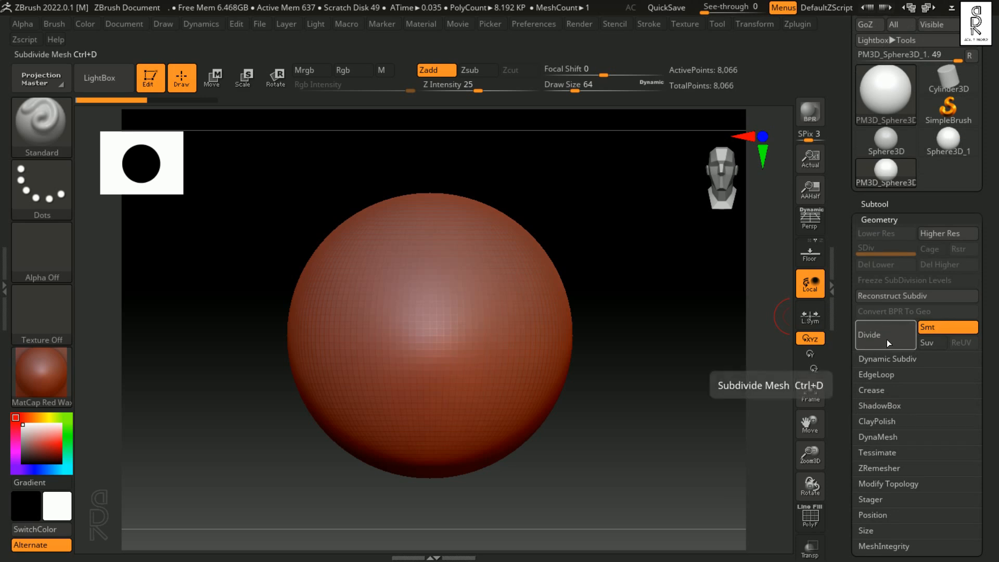
key(ctrl+d)
key(ctrl+d)
key(ctrl+d)
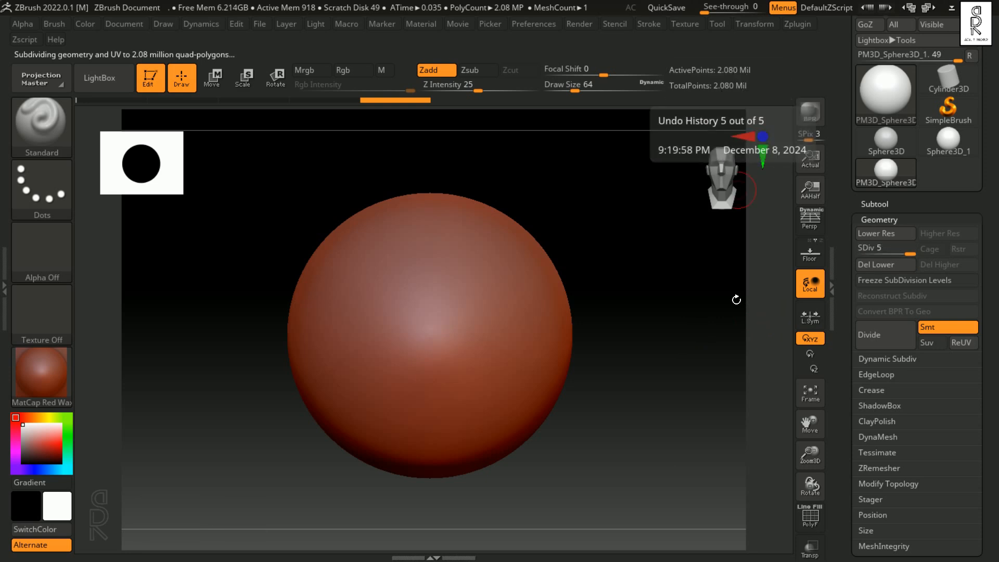
Step: Try Standard brush strokes on the sphere at draw sizes 64 and about 20, undoing each one
mouse_move(485, 290)
mouse_down()
mouse_move(471, 388)
mouse_move(477, 320)
mouse_move(452, 252)
mouse_up()
key(ctrl+z)
key(s)
drag(482, 286, 481, 290)
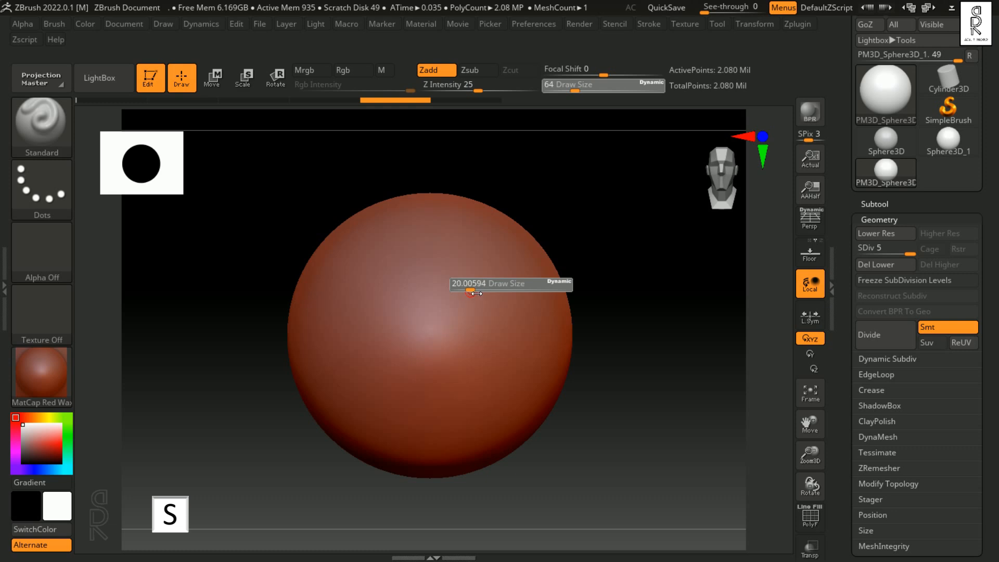
mouse_move(489, 252)
mouse_down()
mouse_move(462, 286)
mouse_move(476, 312)
mouse_move(518, 315)
mouse_move(497, 292)
mouse_up()
key(ctrl+z)
Step: Set the draw size to about 35, try long raised strokes on the sphere's front, and undo them
key(s)
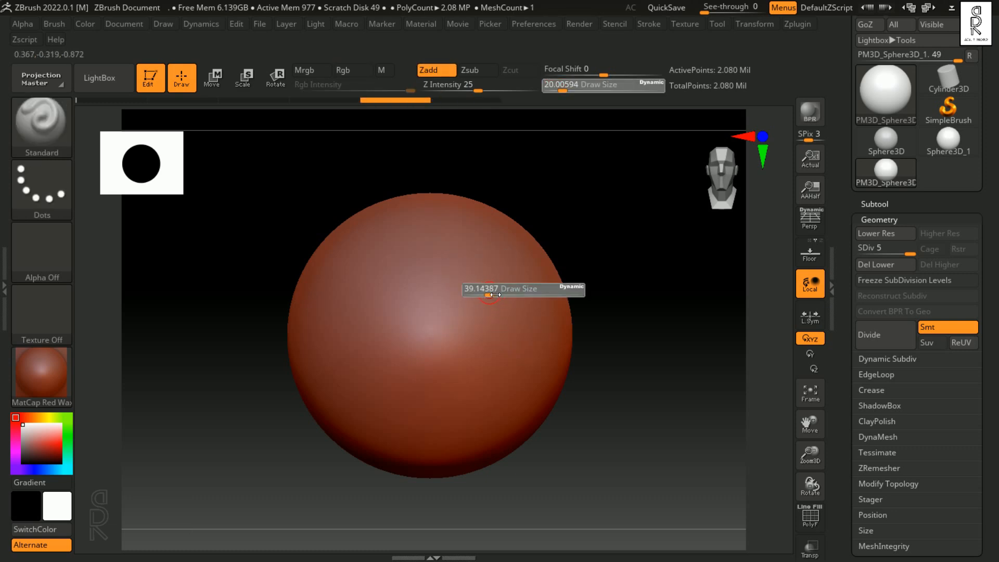
mouse_move(489, 254)
mouse_down()
mouse_move(480, 287)
mouse_move(487, 341)
mouse_up()
key(ctrl+z)
mouse_move(463, 257)
mouse_down()
mouse_move(380, 390)
mouse_move(519, 427)
mouse_up()
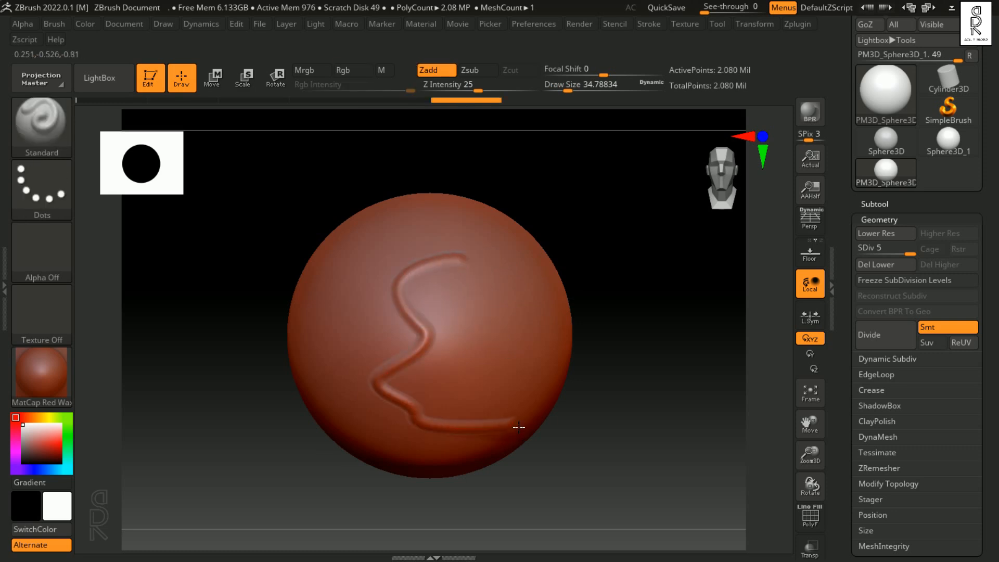
key(ctrl+z)
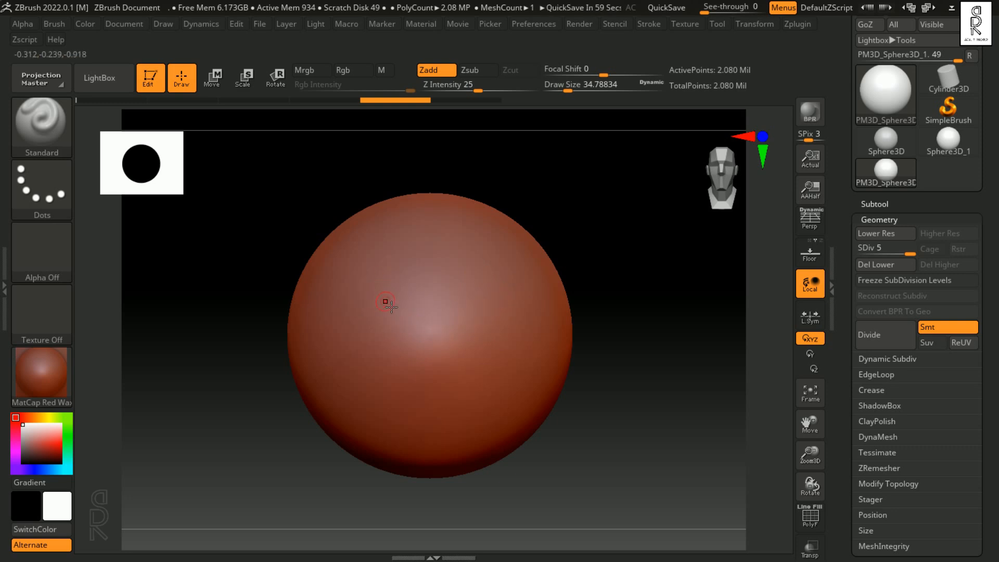
Step: Activate X symmetry, try mirrored strokes on both halves of the sphere, and undo them all
key(x)
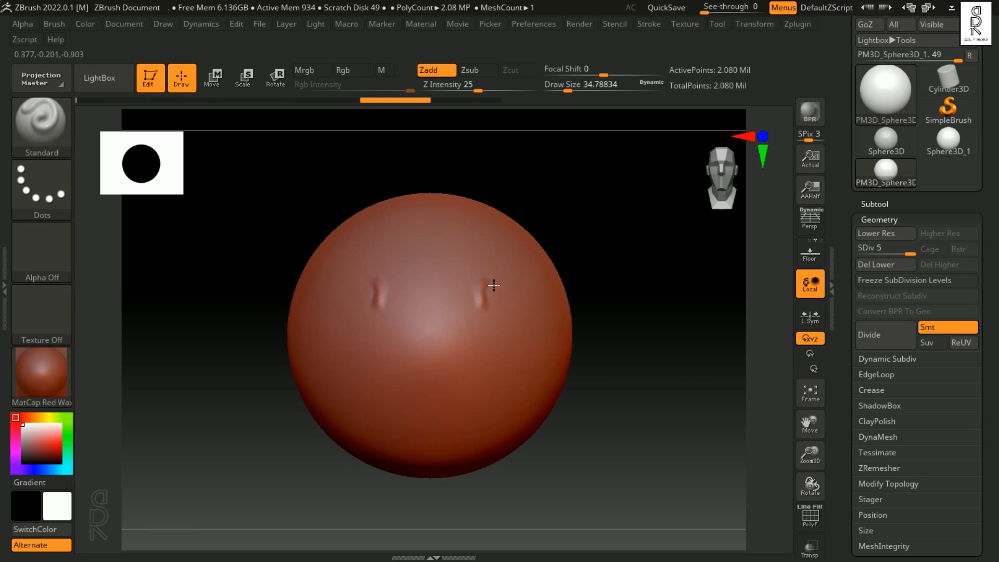
mouse_move(531, 297)
mouse_down()
mouse_move(499, 333)
mouse_move(515, 371)
mouse_move(528, 375)
mouse_up()
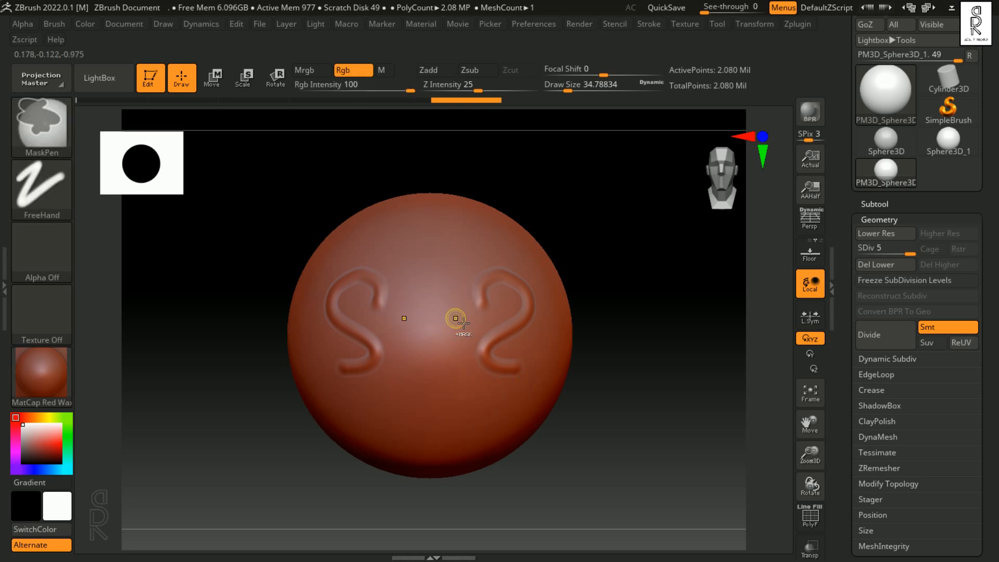
key(ctrl+z)
key(ctrl+z)
mouse_move(484, 261)
mouse_down()
mouse_move(472, 325)
mouse_move(503, 340)
mouse_up()
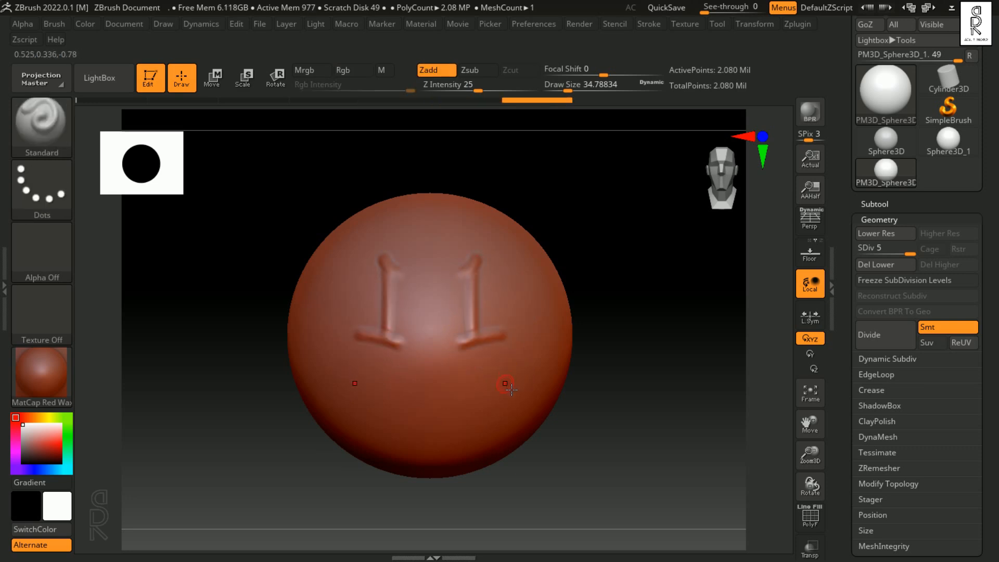
key(ctrl+z)
key(ctrl+z)
mouse_move(494, 294)
mouse_down()
mouse_move(490, 347)
mouse_move(522, 359)
mouse_move(526, 289)
mouse_move(501, 361)
mouse_up()
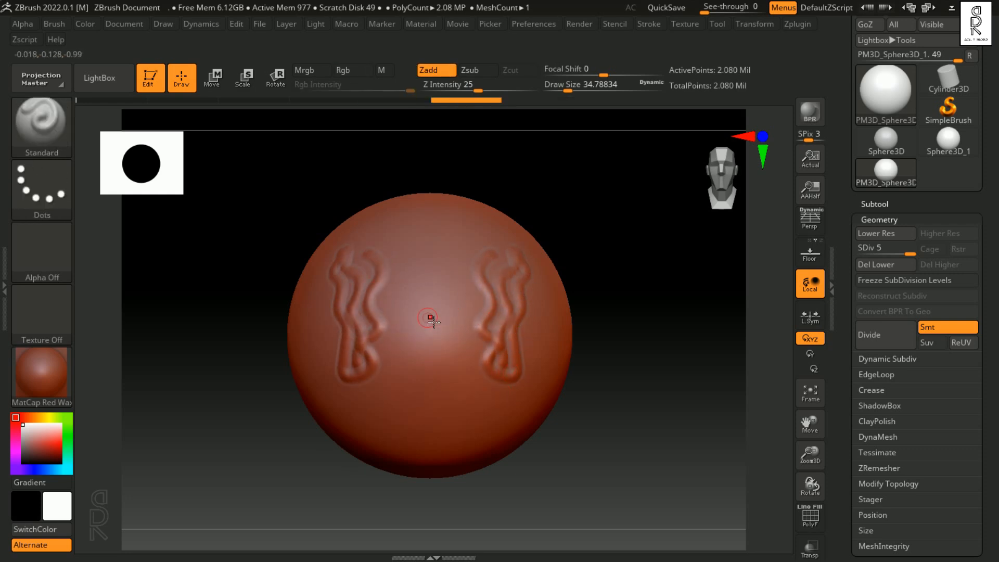
key(ctrl+z)
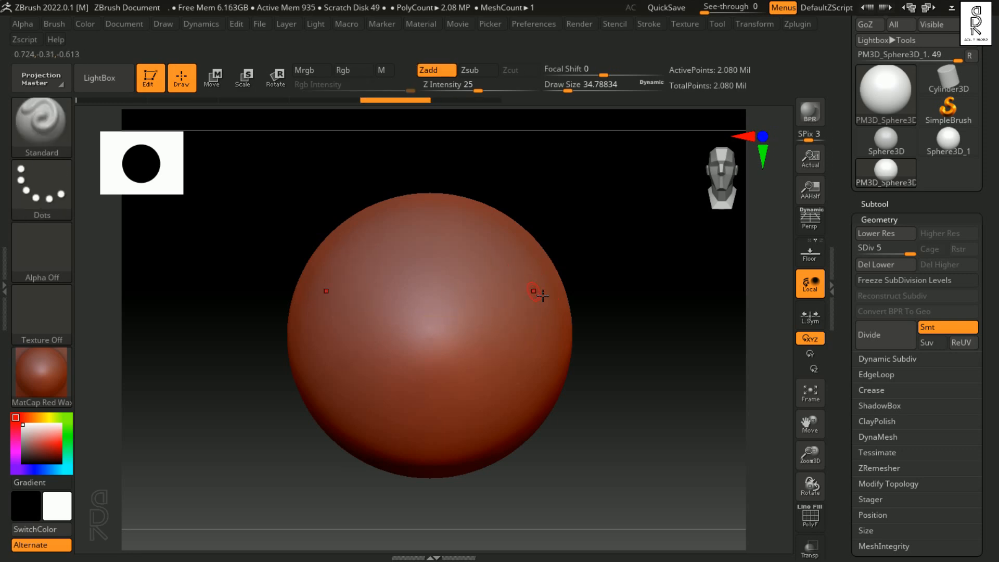
Step: Toggle Activate Symmetry off and on again in the Transform settings
click(760, 24)
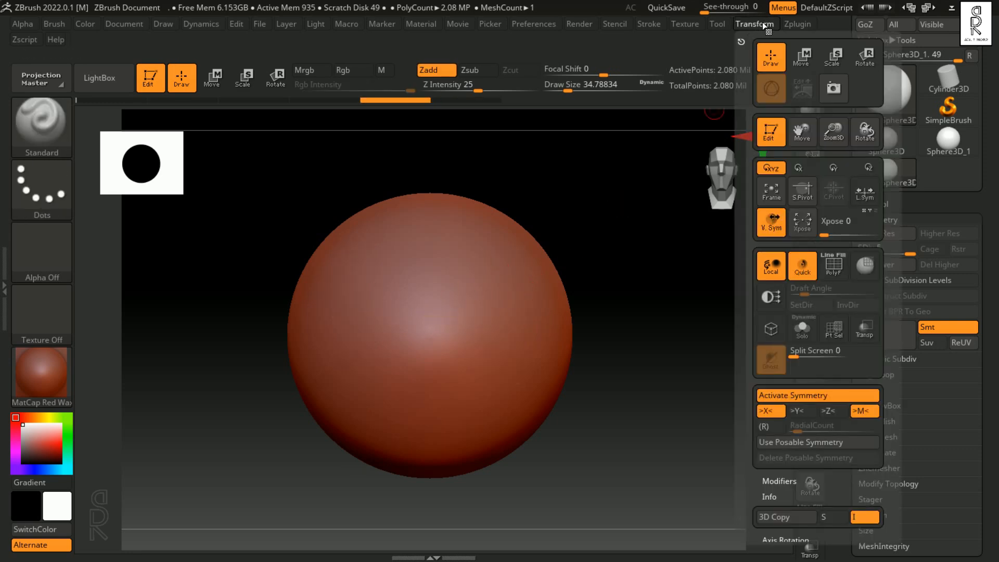
click(773, 400)
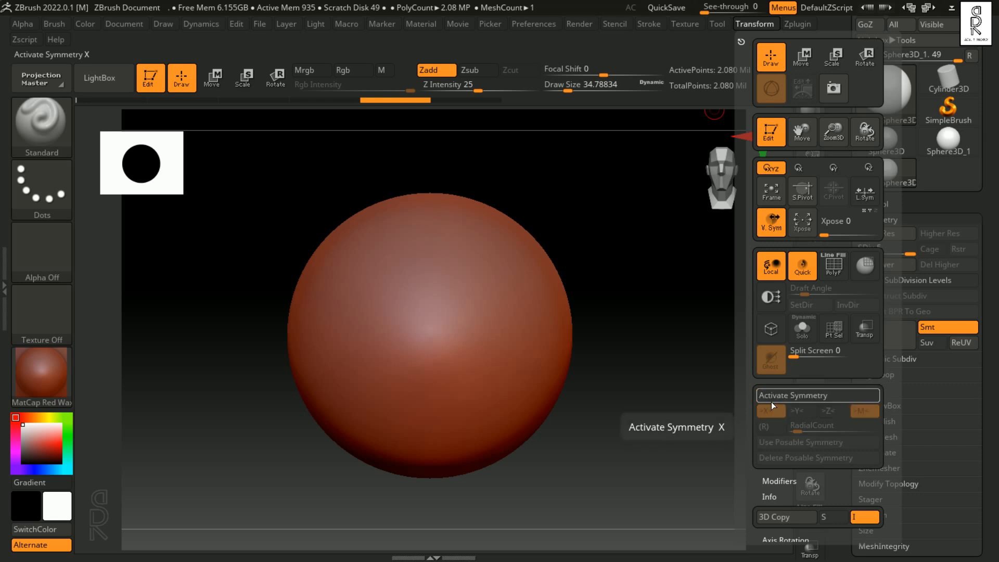
click(757, 20)
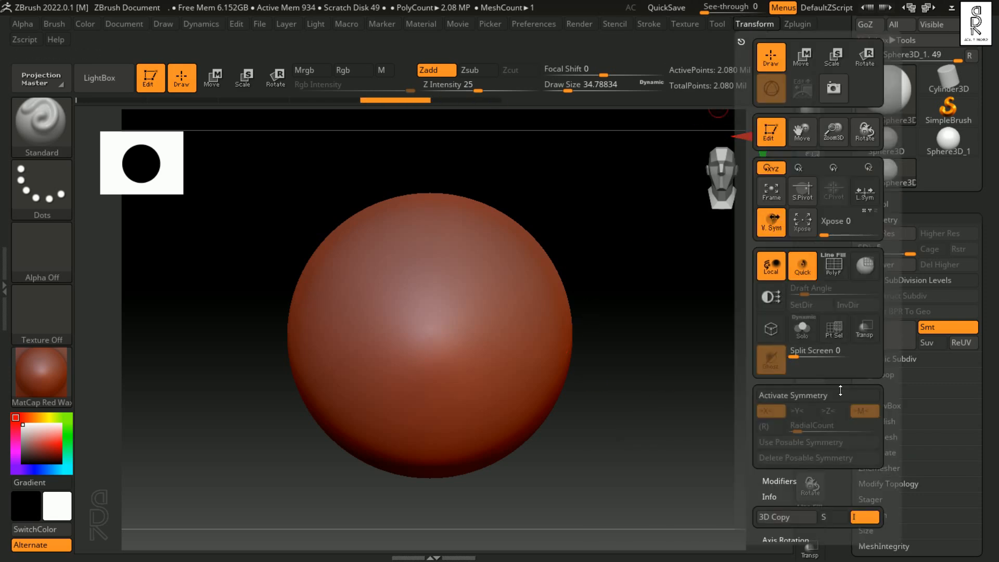
click(811, 395)
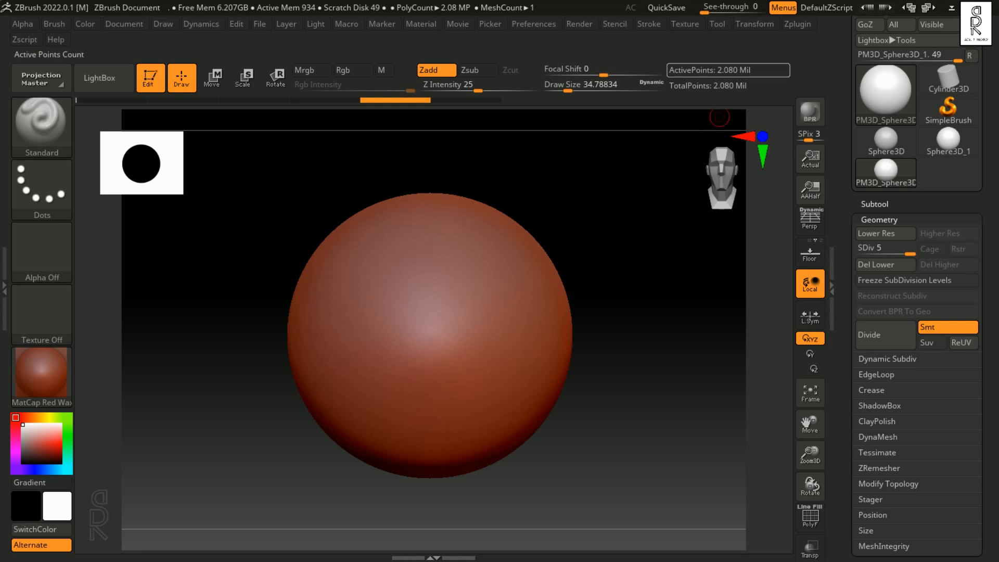
Step: Switch symmetry from the X to the Y axis, try a curving mirrored stroke on the sphere, and undo it
click(759, 24)
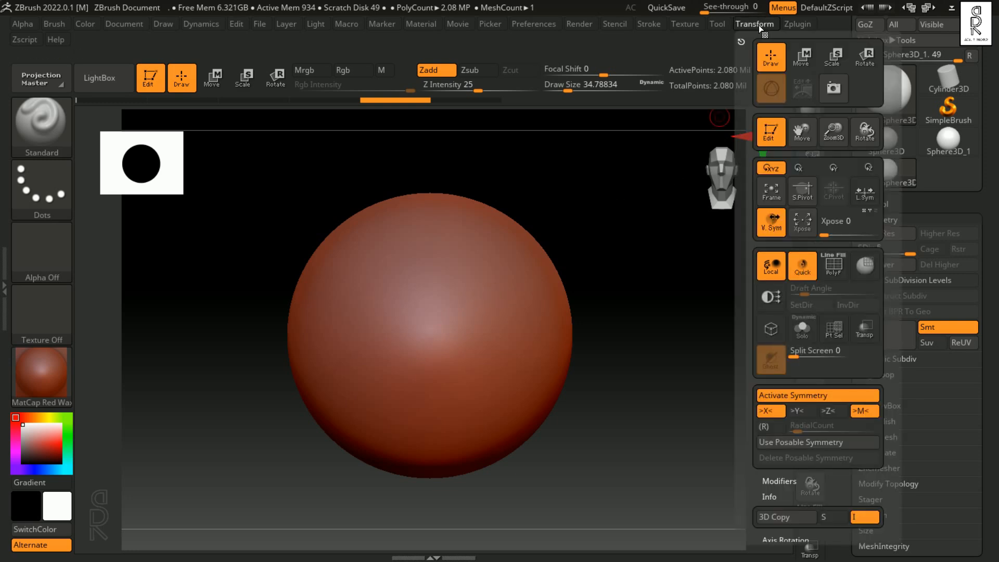
click(775, 412)
click(810, 411)
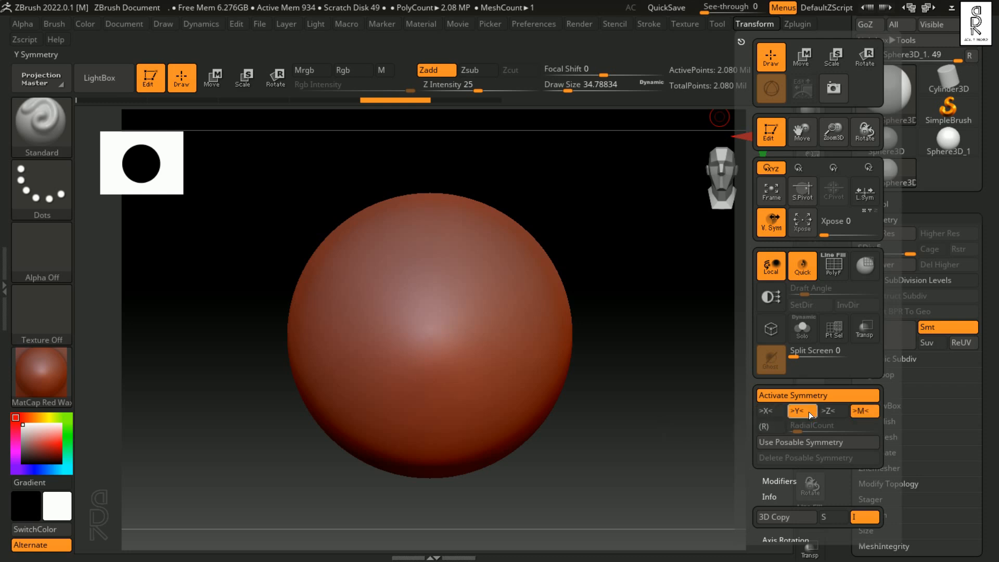
mouse_move(432, 267)
mouse_down()
mouse_move(471, 292)
mouse_move(437, 315)
mouse_move(346, 309)
mouse_move(506, 338)
mouse_move(505, 305)
mouse_move(455, 239)
mouse_move(379, 263)
mouse_move(510, 323)
mouse_up()
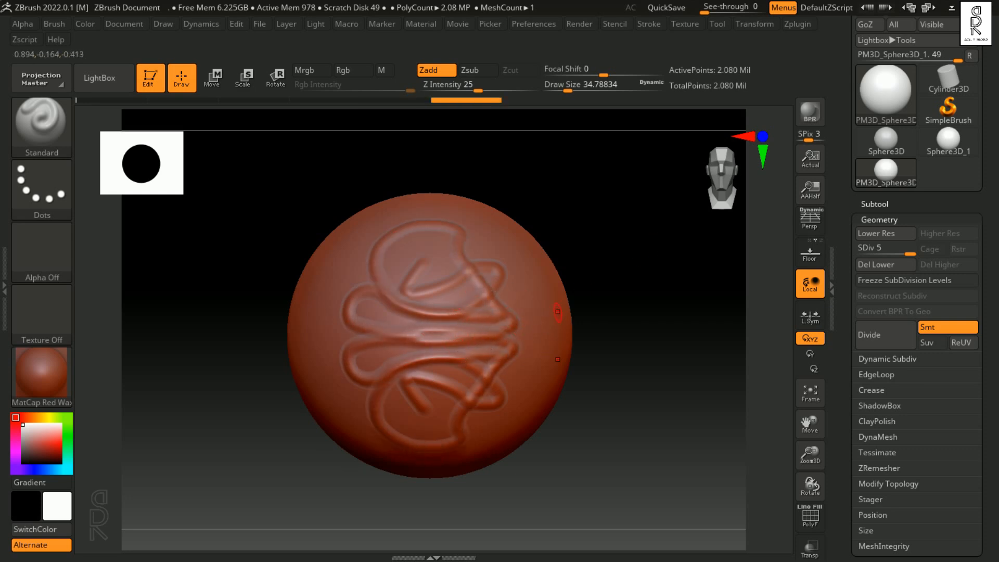
key(ctrl+z)
Step: Switch symmetry to the Z axis only, try strokes mirrored front to back on the sphere, and undo them
click(755, 23)
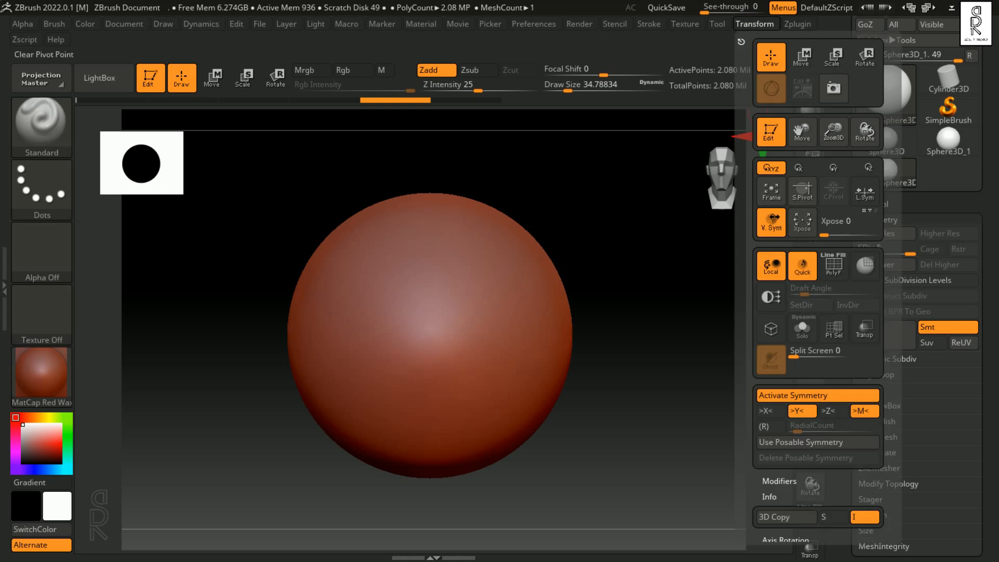
click(839, 411)
click(805, 415)
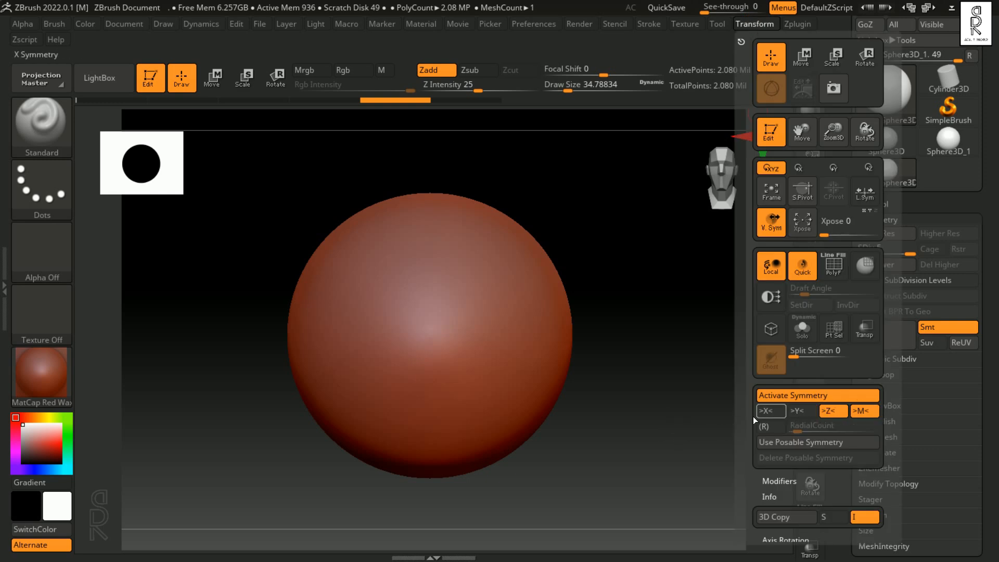
drag(675, 396, 599, 395)
drag(429, 288, 435, 366)
mouse_move(446, 323)
mouse_down()
mouse_move(437, 365)
mouse_move(442, 337)
mouse_up()
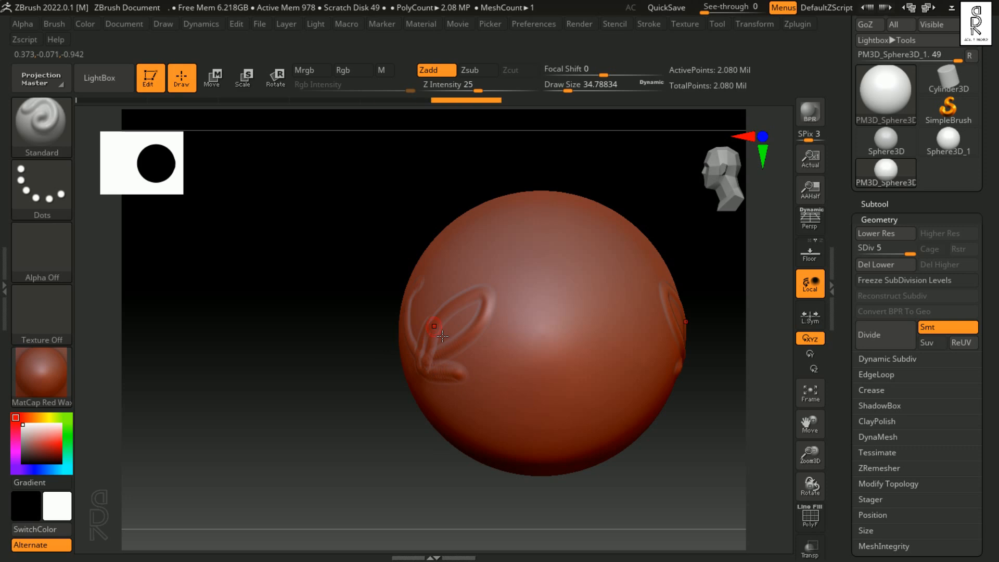
mouse_move(706, 397)
mouse_down()
mouse_move(633, 397)
mouse_move(660, 401)
mouse_move(625, 408)
mouse_move(684, 404)
mouse_move(665, 404)
mouse_up()
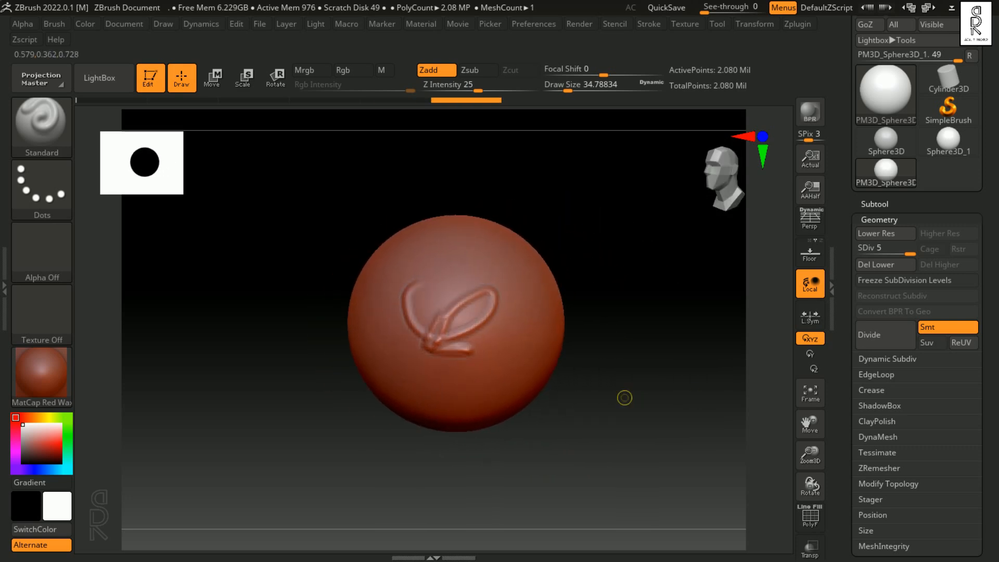
key(ctrl+z)
alt+drag(608, 319, 679, 333)
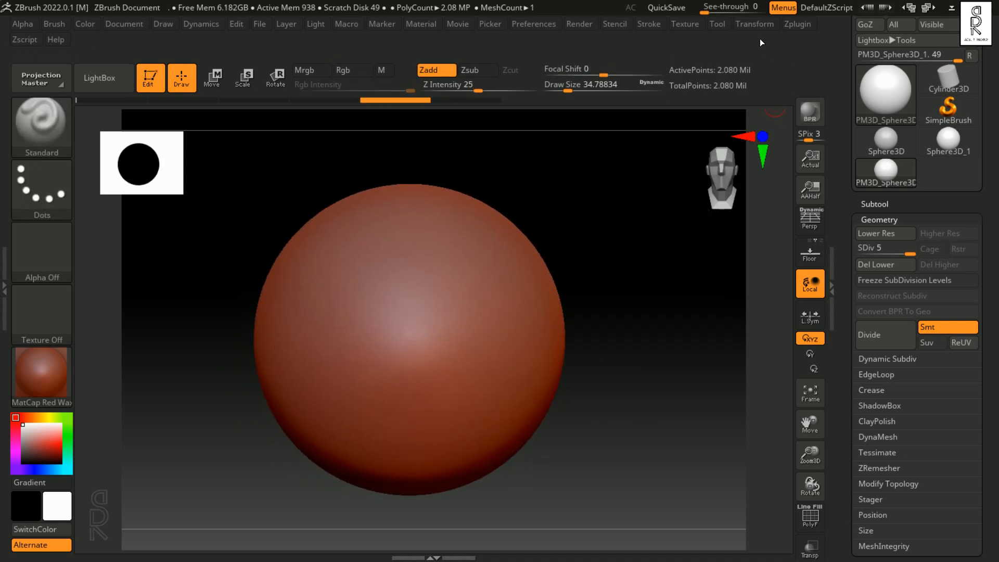
Step: Combine X and Y symmetry with Z disabled, try a mirrored stroke on the sphere, and undo it
click(755, 25)
click(810, 411)
click(834, 413)
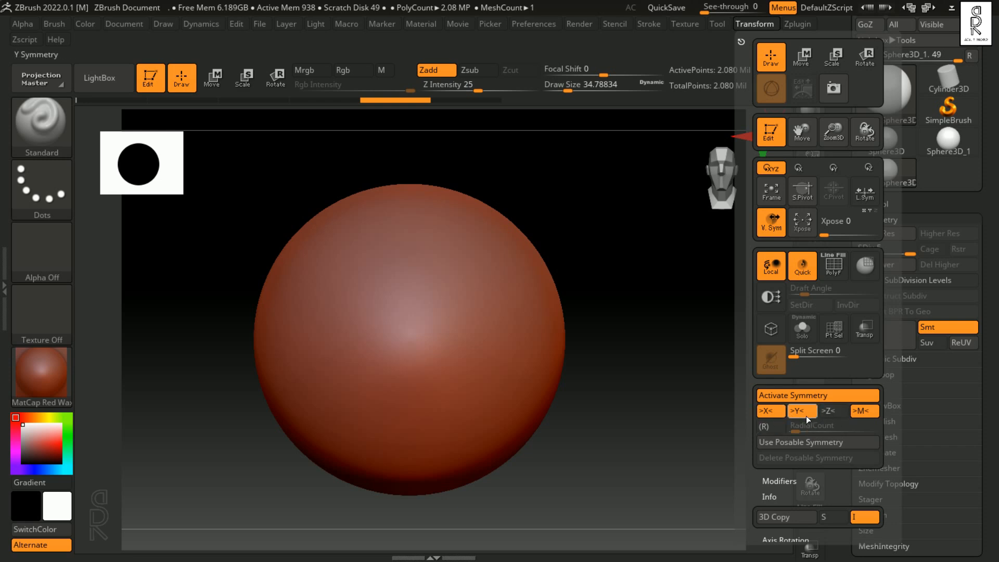
mouse_move(468, 393)
mouse_down()
mouse_move(478, 409)
mouse_move(491, 399)
mouse_move(478, 402)
mouse_move(481, 411)
mouse_move(458, 396)
mouse_move(487, 422)
mouse_up()
key(ctrl+z)
key(ctrl+z)
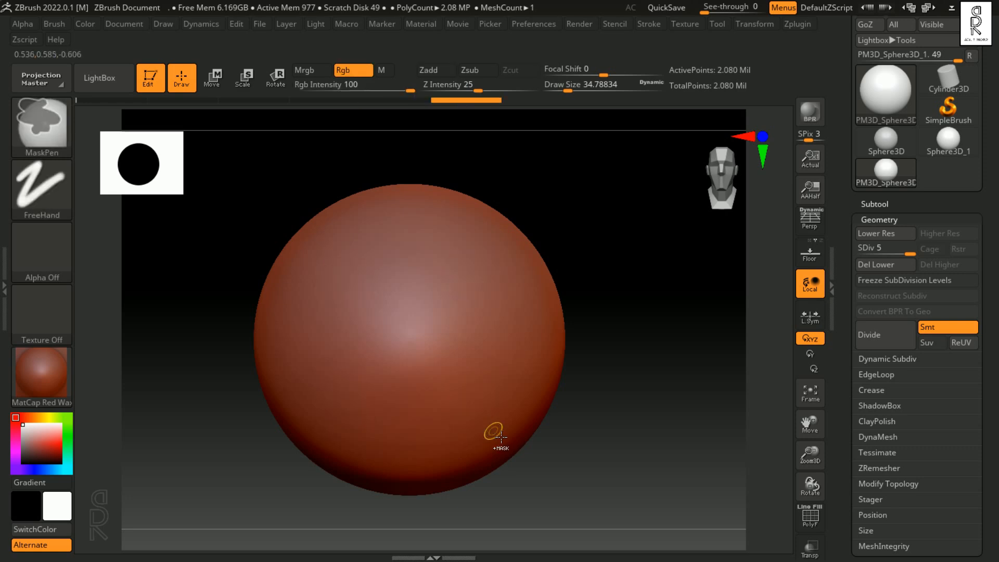
Step: Restrict symmetry to the X axis, deactivate symmetry, and set the draw size to about 68
click(753, 24)
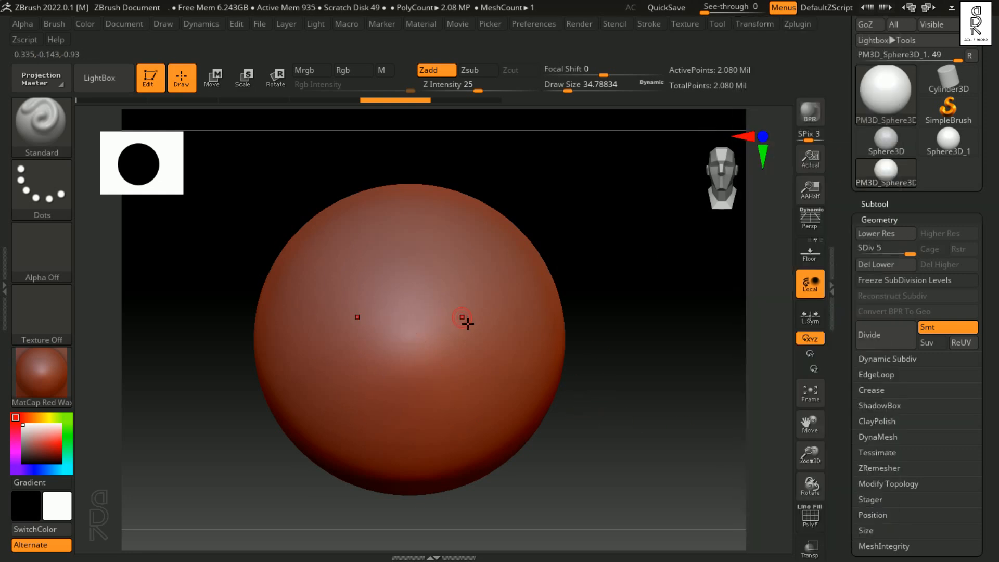
key(x)
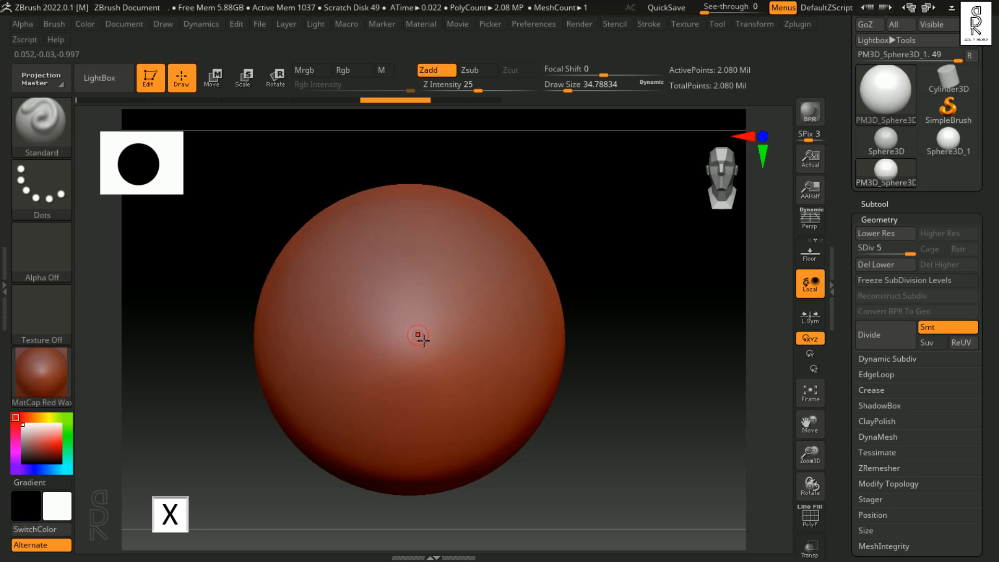
key(s)
drag(418, 338, 426, 338)
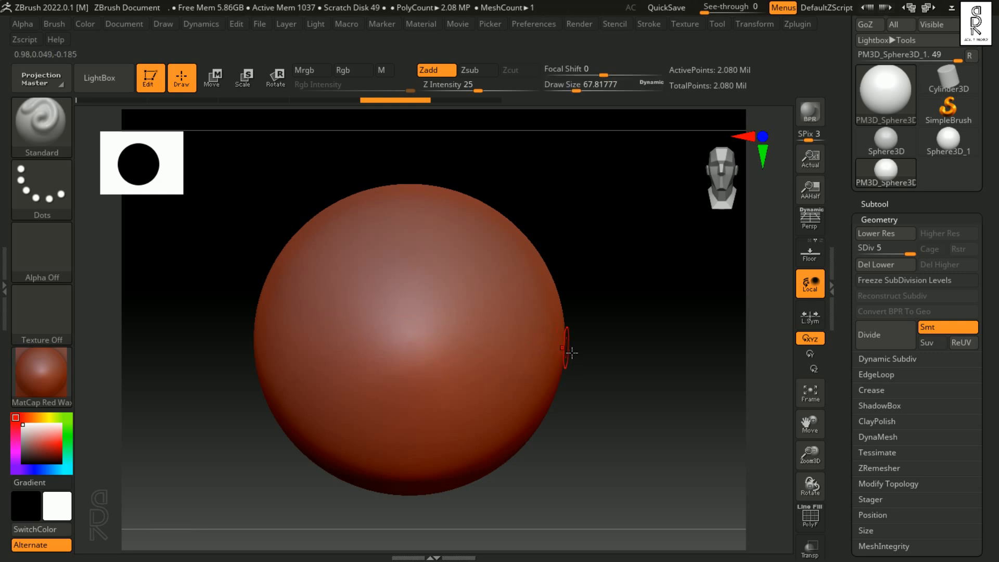
Step: Paint a filled, roughly circular mask on the front of the sphere
key(ctrl)
mouse_move(404, 330)
ctrl+mouse_down()
mouse_move(417, 302)
mouse_move(435, 308)
mouse_move(420, 293)
mouse_move(382, 310)
mouse_move(428, 300)
mouse_move(407, 291)
mouse_move(414, 359)
mouse_move(409, 285)
mouse_move(398, 367)
mouse_move(400, 342)
mouse_move(376, 371)
ctrl+mouse_up()
mouse_move(417, 292)
ctrl+mouse_down()
mouse_move(375, 346)
mouse_move(451, 361)
mouse_move(427, 268)
mouse_move(348, 302)
mouse_move(365, 375)
mouse_move(450, 368)
mouse_move(433, 292)
ctrl+mouse_up()
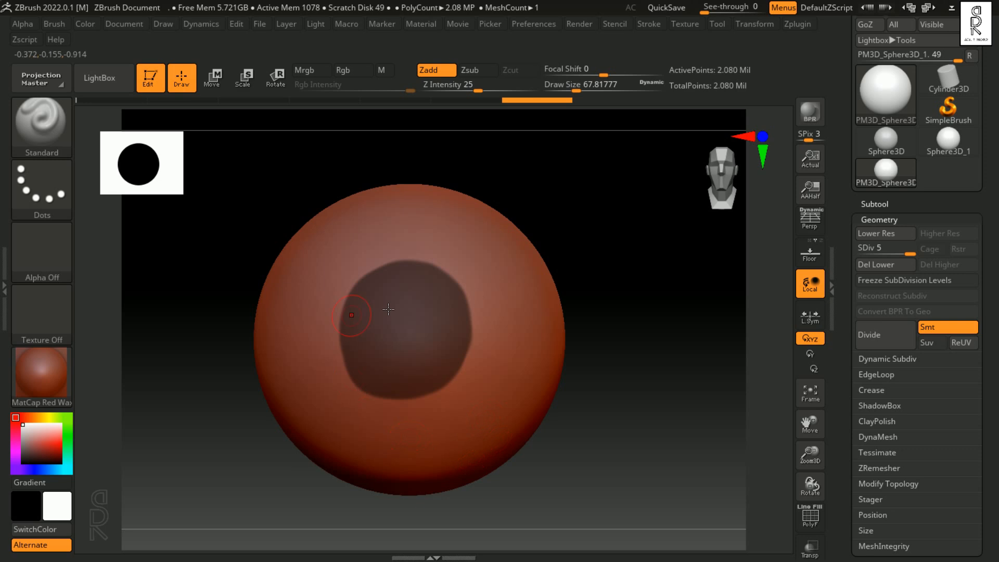
Step: Sculpt a thick raised ridge all the way around the masked circle with the Standard brush
mouse_move(649, 424)
mouse_down()
mouse_move(674, 419)
mouse_move(640, 424)
mouse_up()
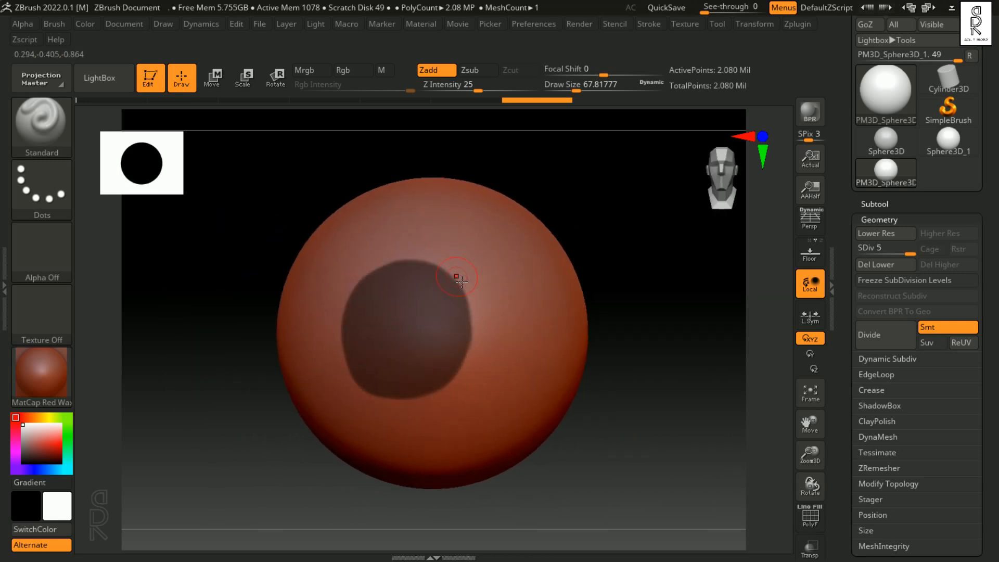
mouse_move(439, 265)
mouse_down()
mouse_move(482, 300)
mouse_move(475, 371)
mouse_move(451, 398)
mouse_move(482, 293)
mouse_move(377, 289)
mouse_up()
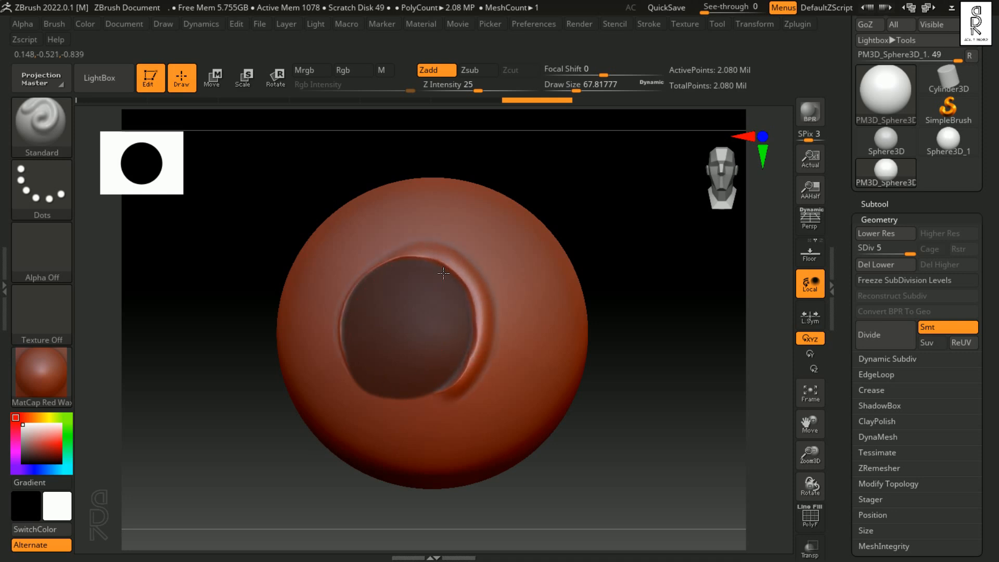
mouse_move(443, 273)
mouse_down()
mouse_move(337, 284)
mouse_move(427, 414)
mouse_move(452, 261)
mouse_move(437, 270)
mouse_move(478, 349)
mouse_up()
mouse_move(539, 486)
mouse_down()
mouse_move(589, 480)
mouse_move(568, 492)
mouse_move(394, 329)
mouse_up()
mouse_move(359, 280)
mouse_down()
mouse_move(367, 423)
mouse_move(471, 410)
mouse_move(458, 395)
mouse_move(438, 405)
mouse_move(359, 388)
mouse_move(364, 323)
mouse_move(453, 265)
mouse_move(457, 410)
mouse_up()
drag(650, 415, 637, 390)
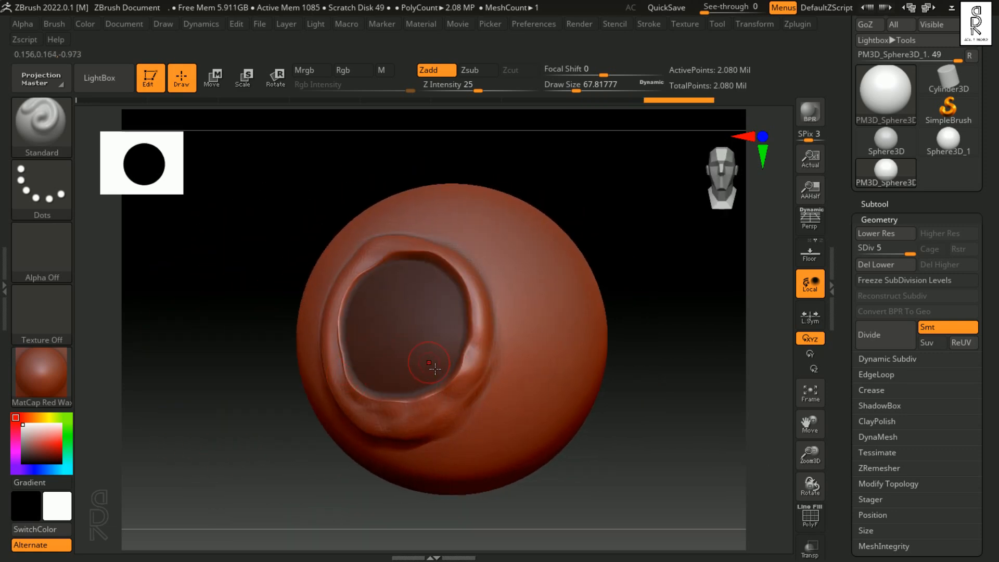
drag(259, 362, 262, 333)
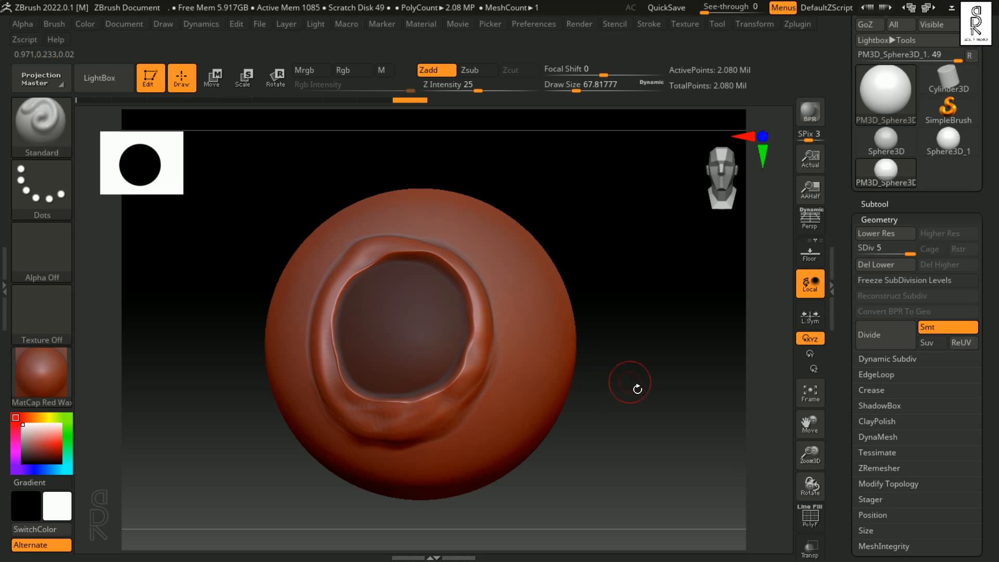
Step: Undo the ridge sculpted around the masked circle, then clear the mask from the sphere
key(ctrl+z)
key(ctrl+z)
key(ctrl+z)
alt+drag(647, 394, 671, 404)
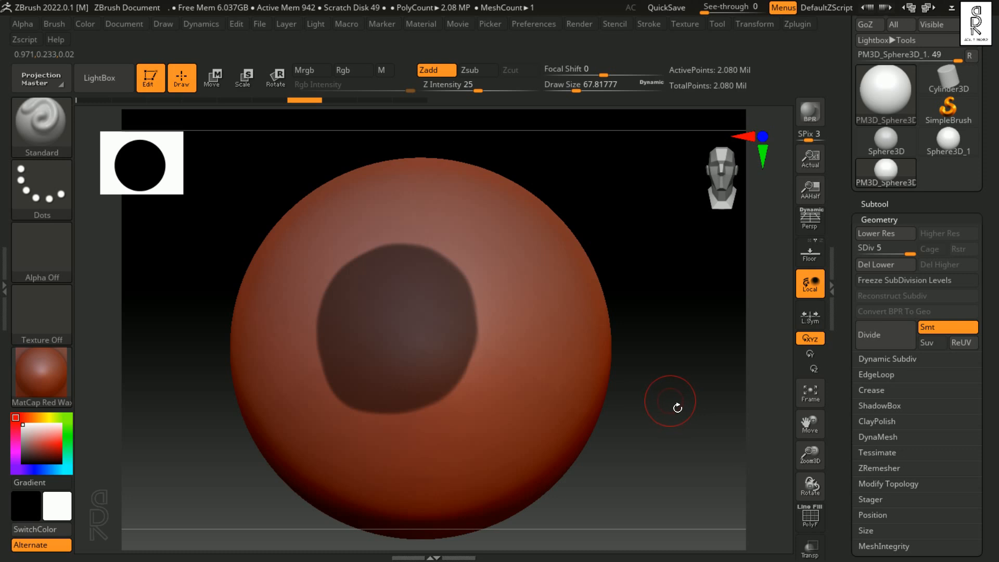
ctrl+drag(677, 407, 671, 407)
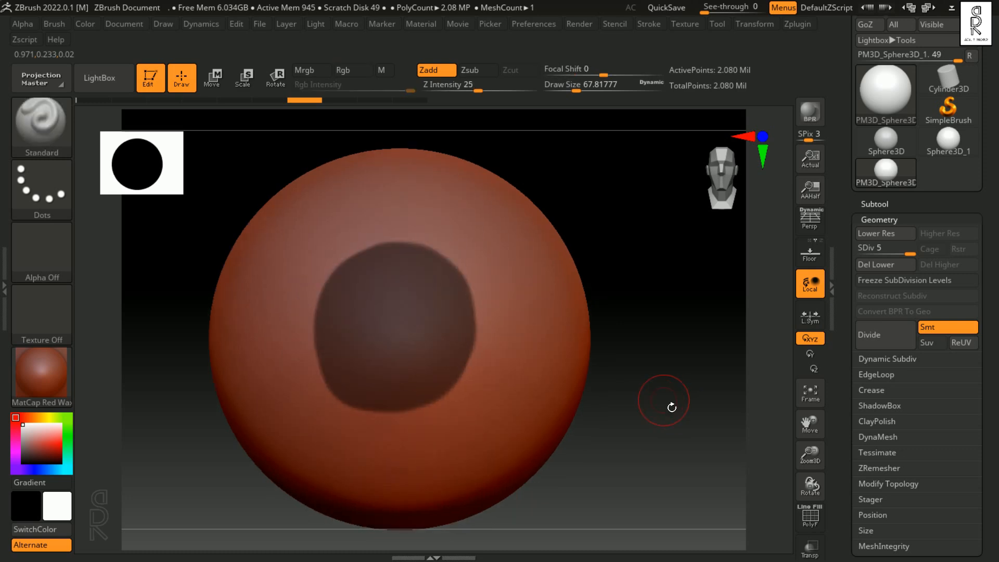
key(ctrl)
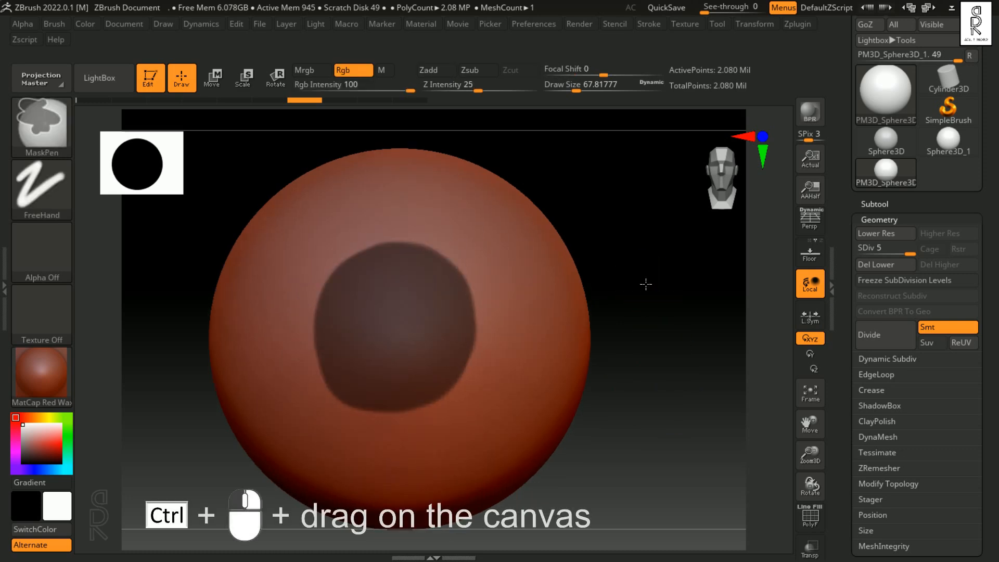
mouse_move(658, 300)
ctrl+mouse_down()
mouse_move(677, 326)
mouse_move(695, 330)
ctrl+mouse_up()
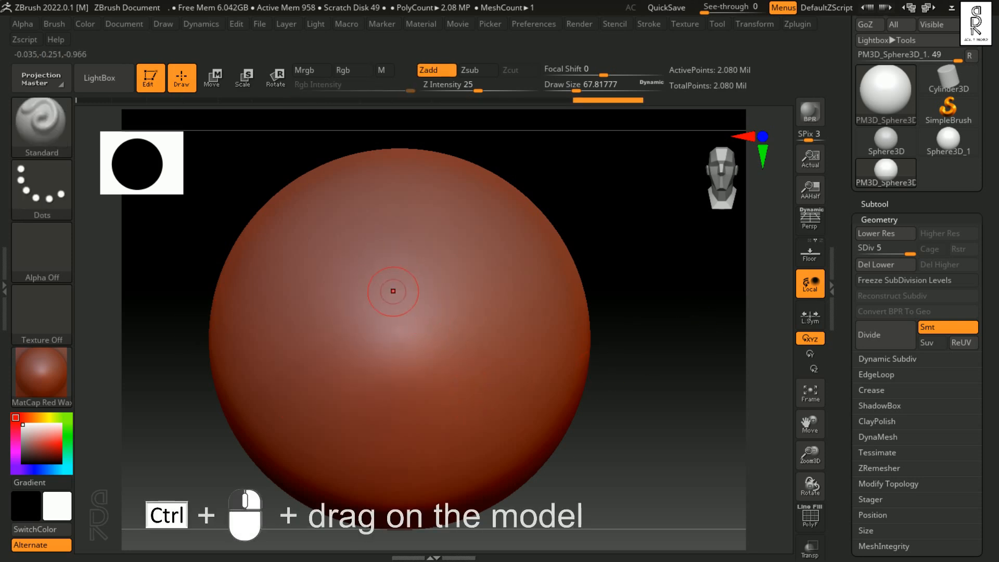
Step: Paint an irregular mask patch on the front of the sphere with the MaskPen brush, then clear it
key(ctrl)
mouse_move(368, 286)
ctrl+mouse_down()
mouse_move(367, 273)
mouse_move(400, 274)
mouse_move(451, 362)
mouse_move(388, 297)
mouse_move(365, 323)
mouse_move(382, 327)
ctrl+mouse_up()
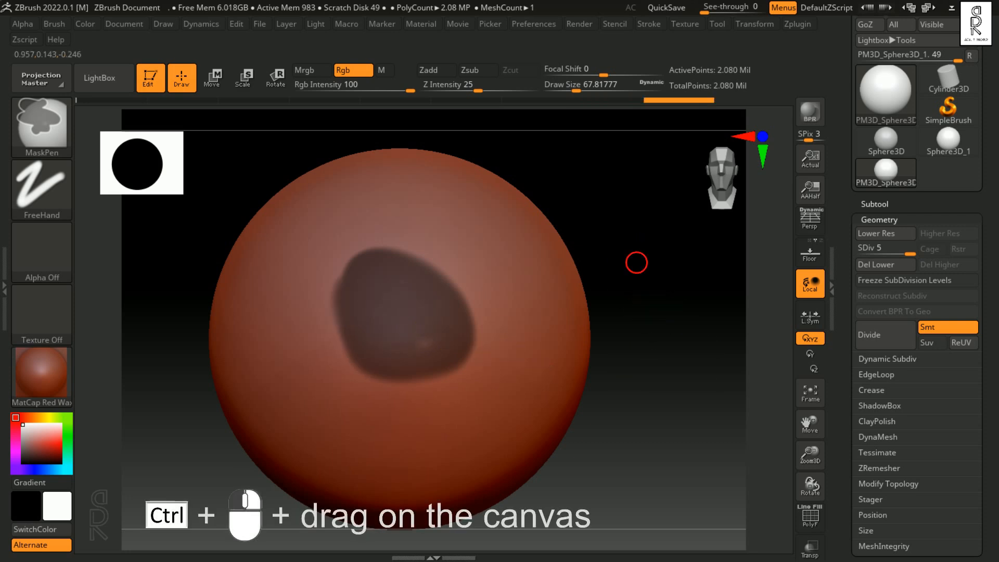
ctrl+drag(658, 285, 700, 331)
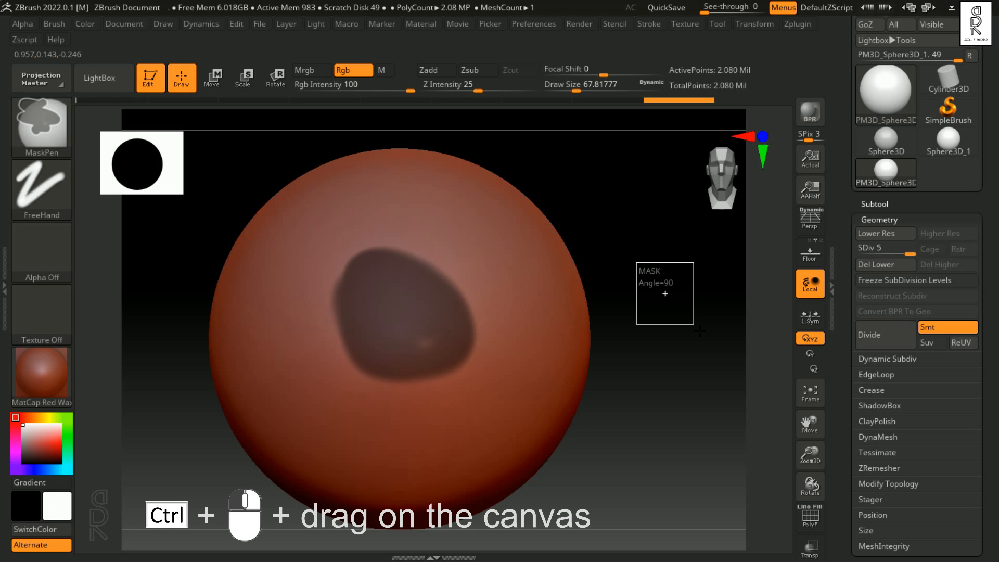
ctrl+drag(699, 331, 697, 341)
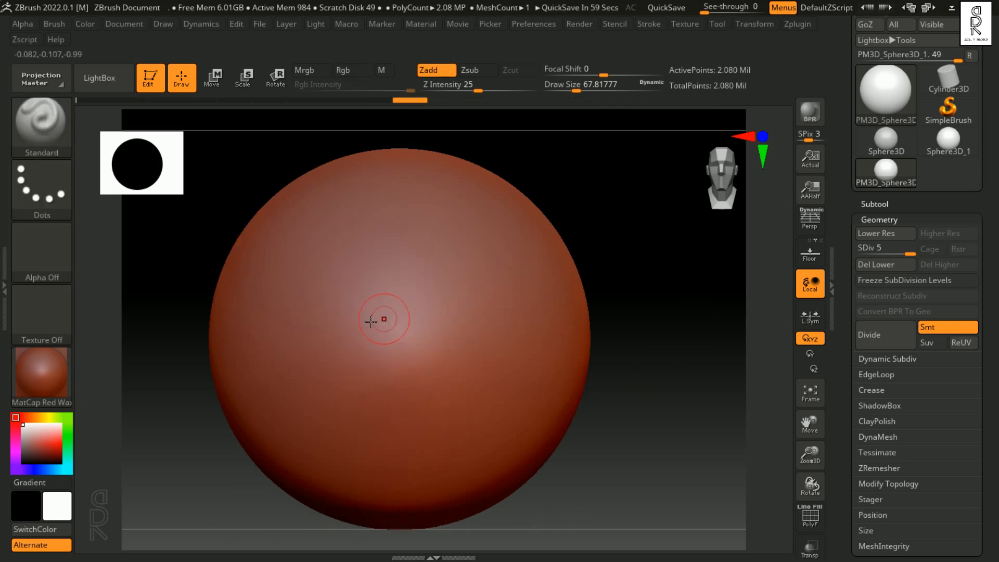
Step: Switch the masking brush to MaskCircle and mask a round area centred on the front of the sphere
ctrl+click(46, 117)
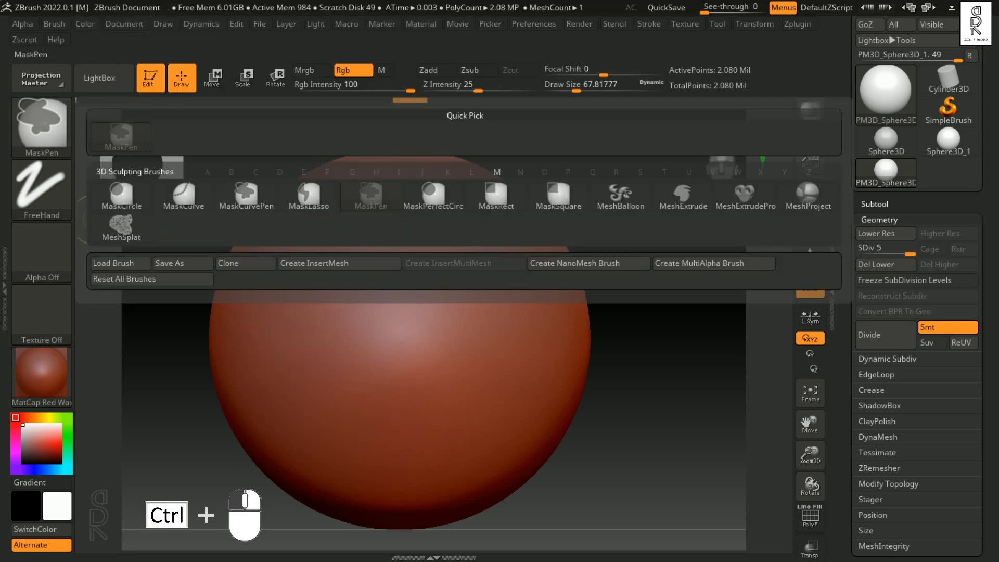
mouse_move(168, 207)
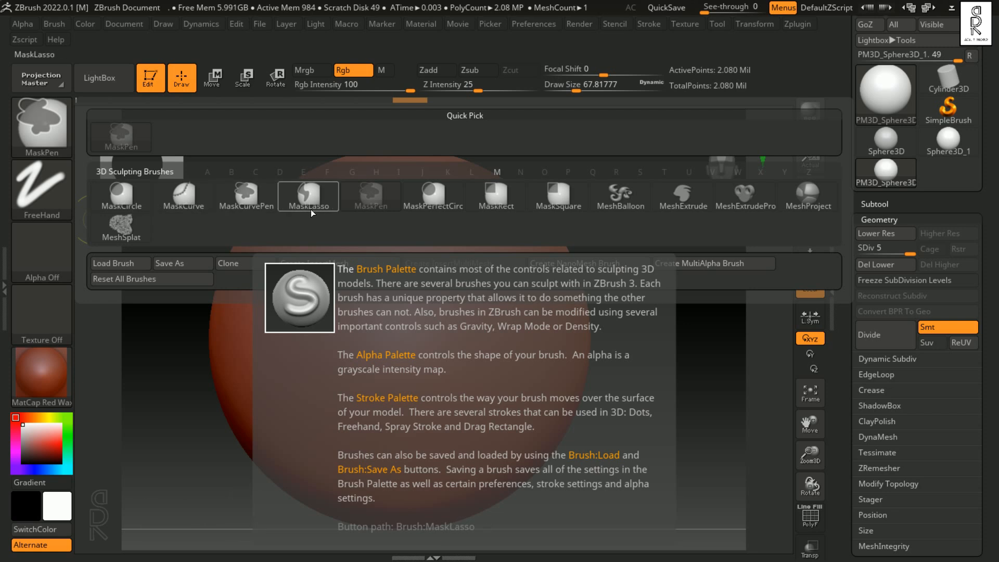
click(122, 202)
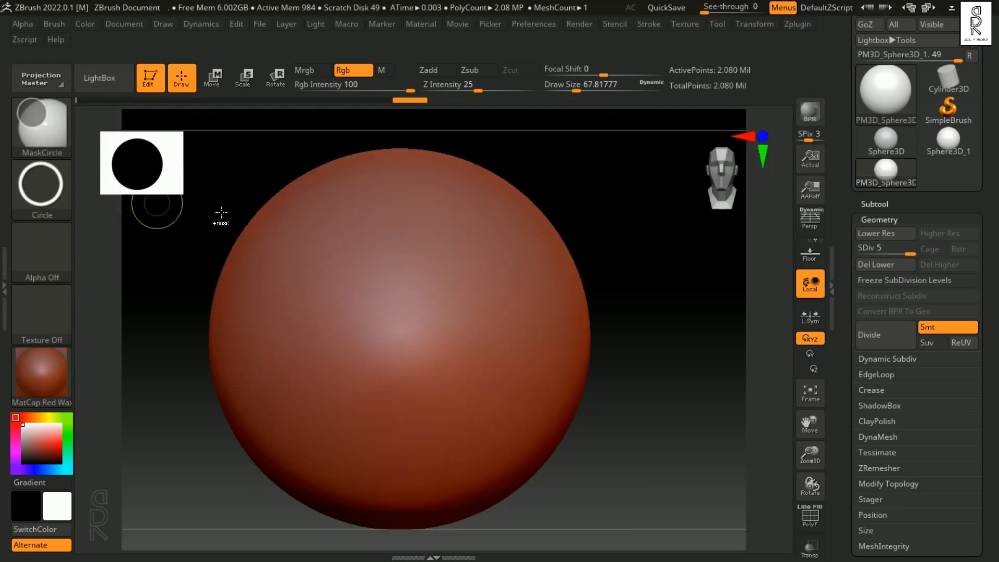
mouse_move(397, 311)
ctrl+mouse_down()
mouse_move(455, 363)
mouse_move(462, 400)
mouse_move(537, 430)
mouse_move(542, 456)
mouse_move(556, 465)
ctrl+mouse_up()
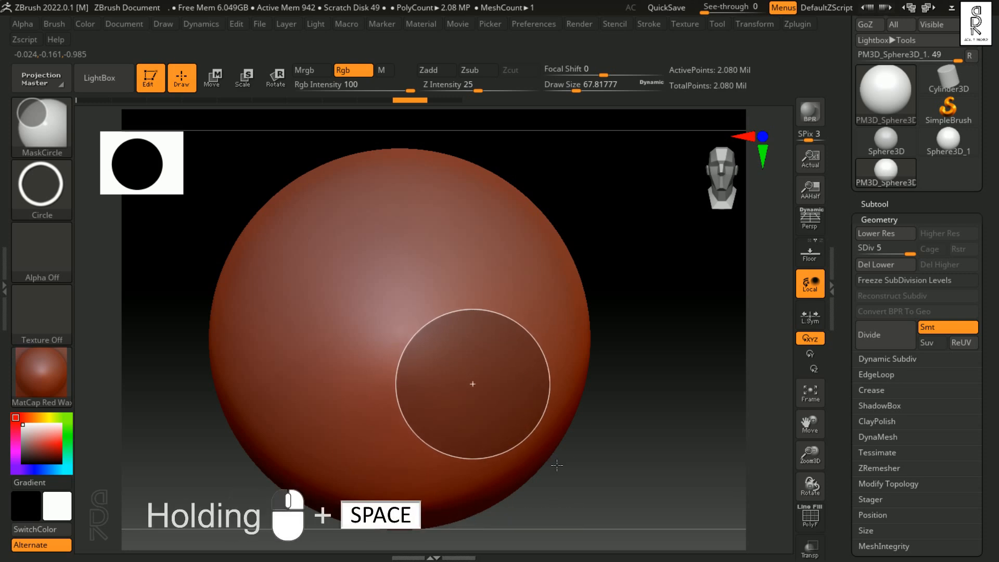
drag(555, 464, 486, 412)
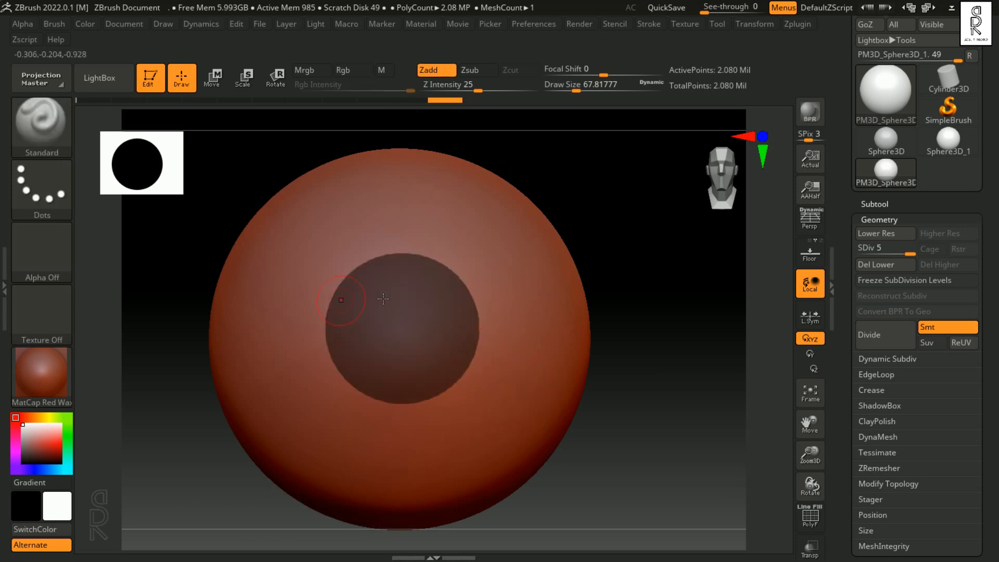
Step: Undo the circular mask and the freehand mask history so the sphere is unmasked
key(ctrl+shift+a)
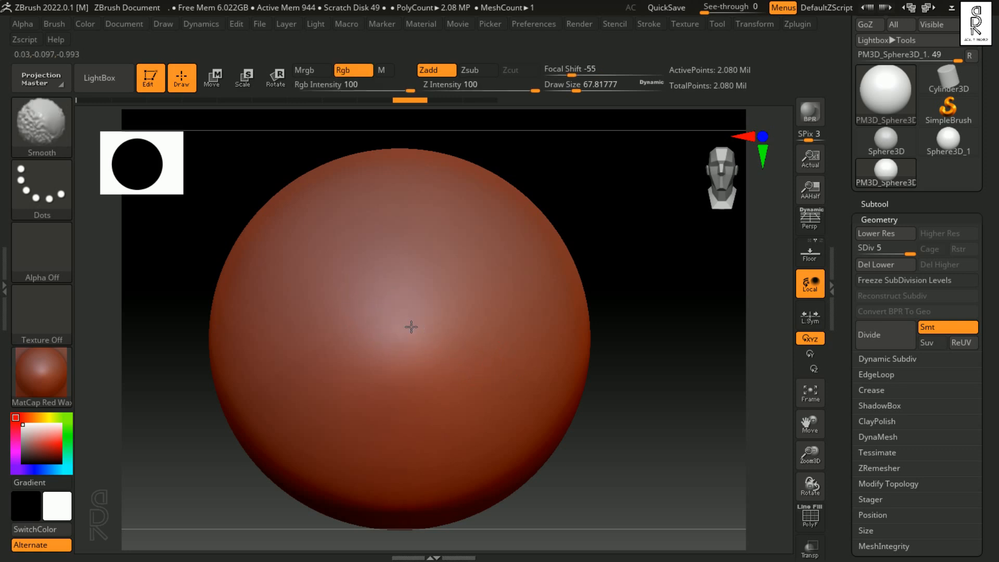
key(ctrl+z)
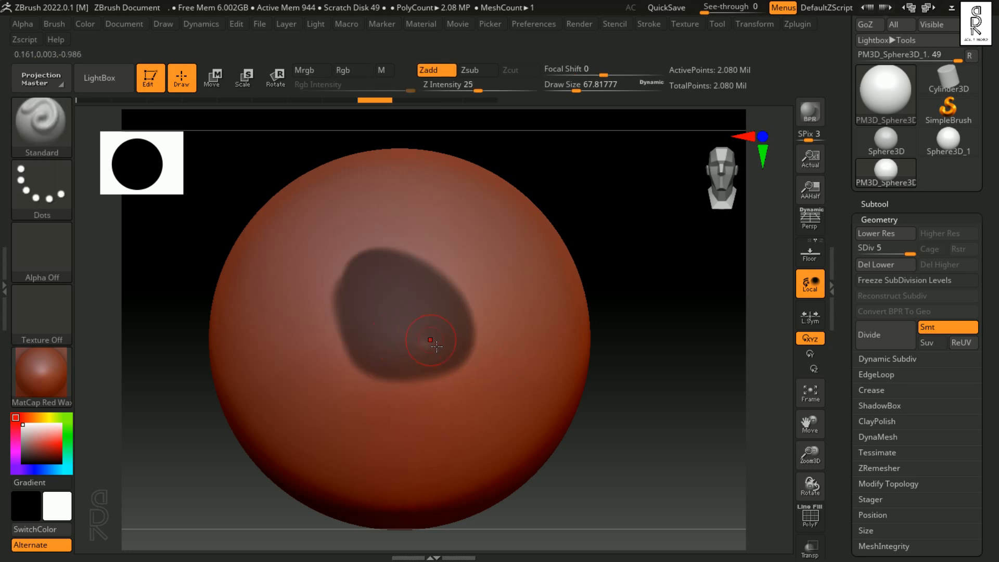
key(ctrl+z)
Step: Try a wide elliptical mask with a narrow upright ellipse below it on the sphere, and undo both
mouse_move(323, 268)
ctrl+mouse_down()
mouse_move(579, 365)
mouse_move(543, 356)
mouse_move(520, 335)
mouse_move(527, 323)
ctrl+mouse_up()
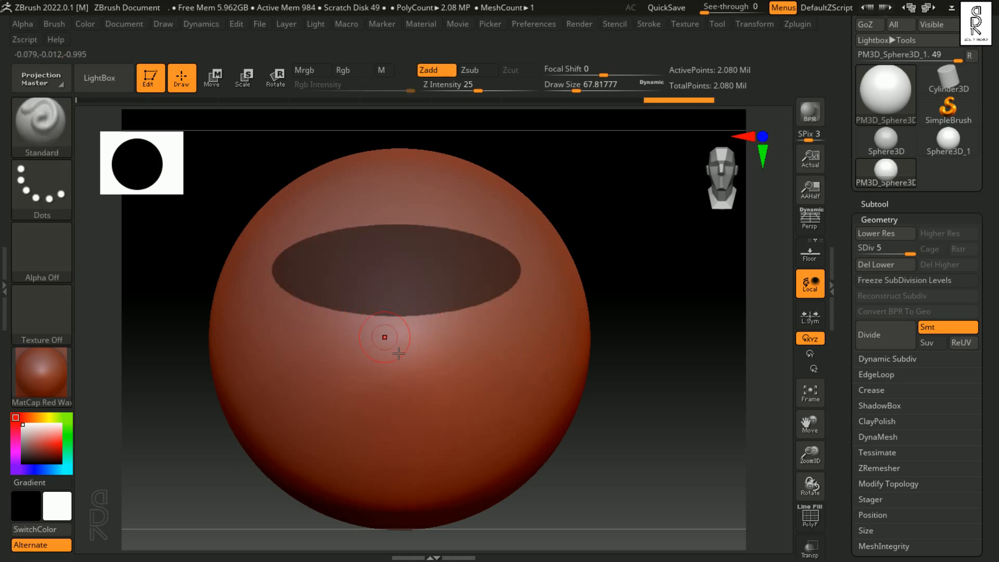
mouse_move(401, 348)
ctrl+mouse_down()
mouse_move(438, 470)
mouse_move(415, 455)
mouse_move(420, 462)
ctrl+mouse_up()
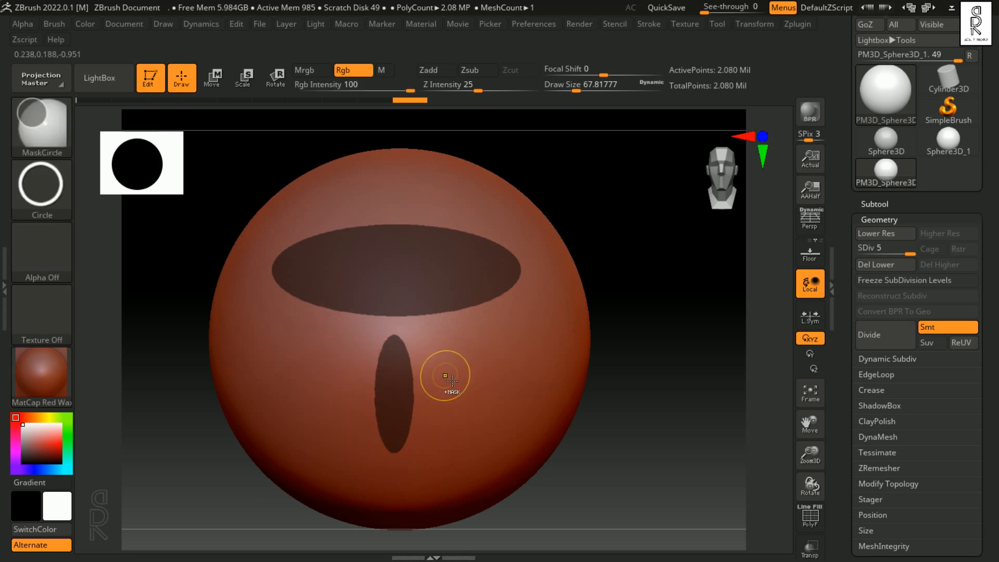
key(ctrl+z)
key(ctrl+z)
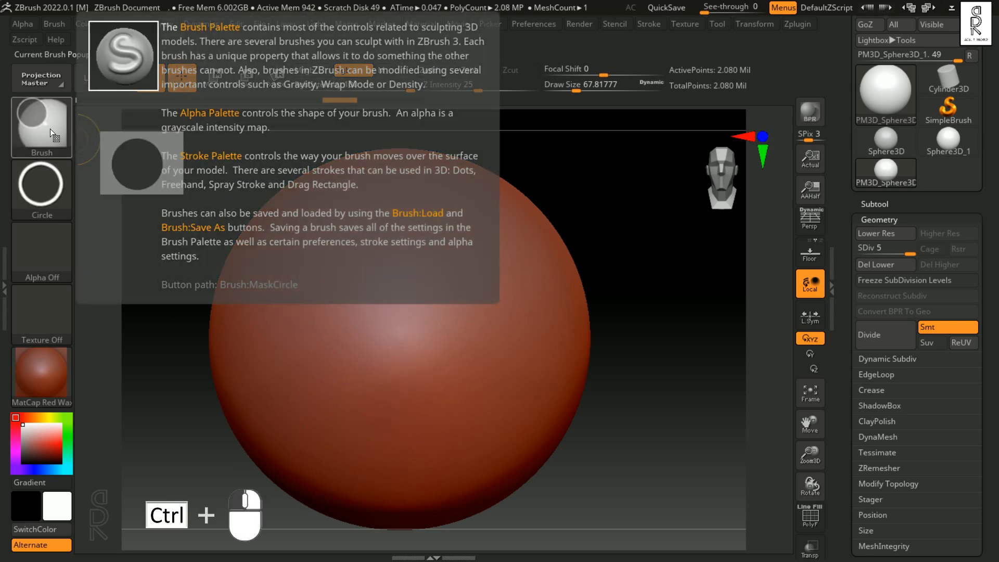
Step: Switch the masking brush to MaskPerfectCircle, try two perfectly round masks on the sphere's front, and undo each one
ctrl+click(50, 129)
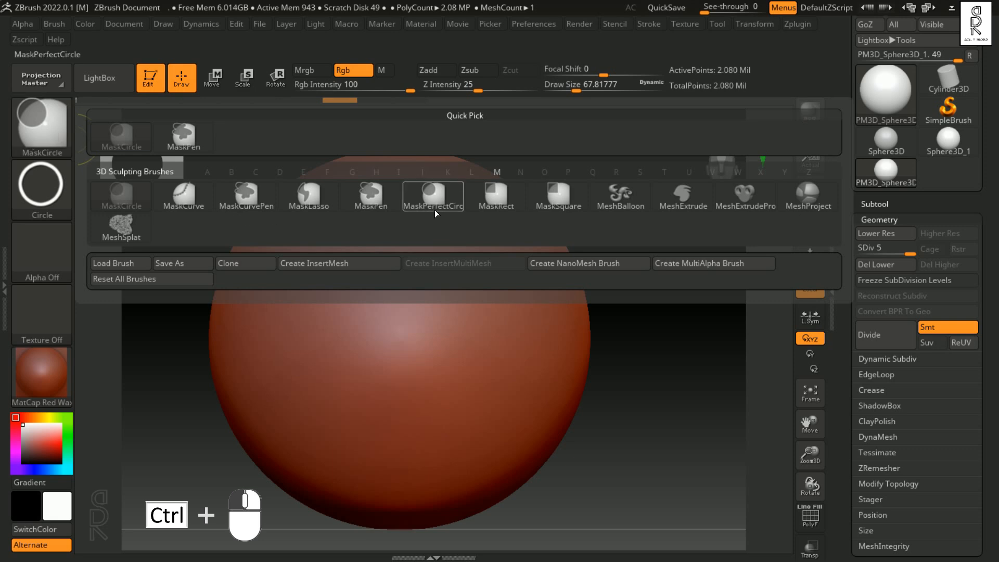
click(428, 196)
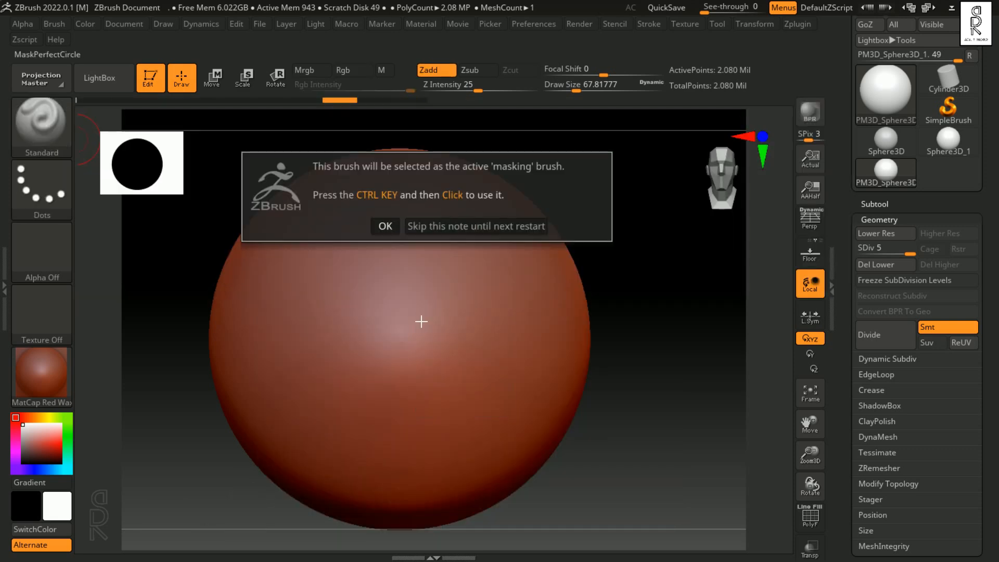
click(389, 231)
mouse_move(372, 271)
ctrl+mouse_down()
mouse_move(463, 360)
mouse_move(454, 355)
mouse_move(487, 360)
mouse_move(468, 357)
ctrl+mouse_up()
key(ctrl+z)
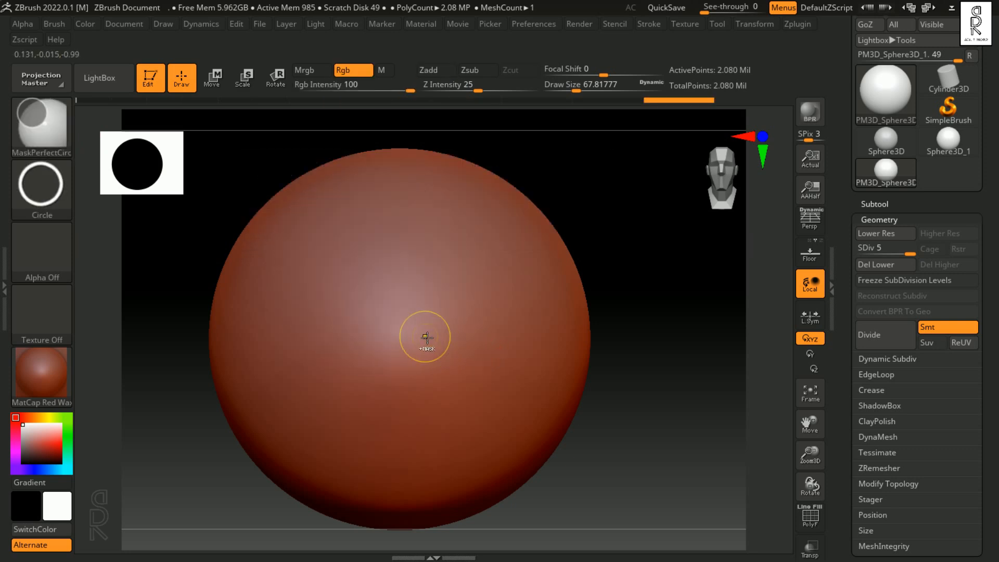
mouse_move(386, 282)
ctrl+mouse_down()
mouse_move(478, 357)
mouse_move(498, 383)
mouse_move(489, 391)
ctrl+mouse_up()
key(ctrl+z)
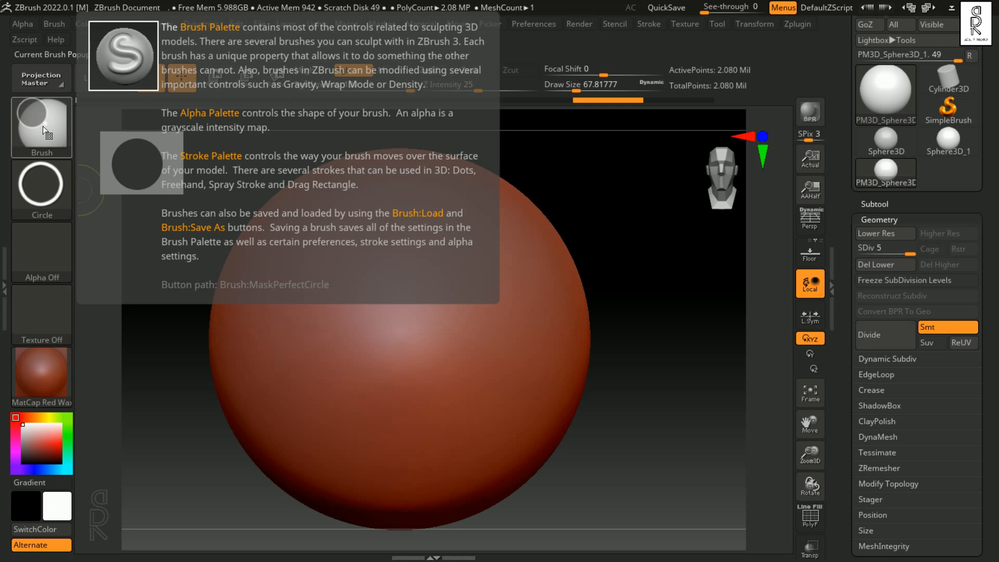
Step: Switch the masking brush to MaskLasso, outline free-form masks on the front of the sphere, and clear them
ctrl+click(43, 125)
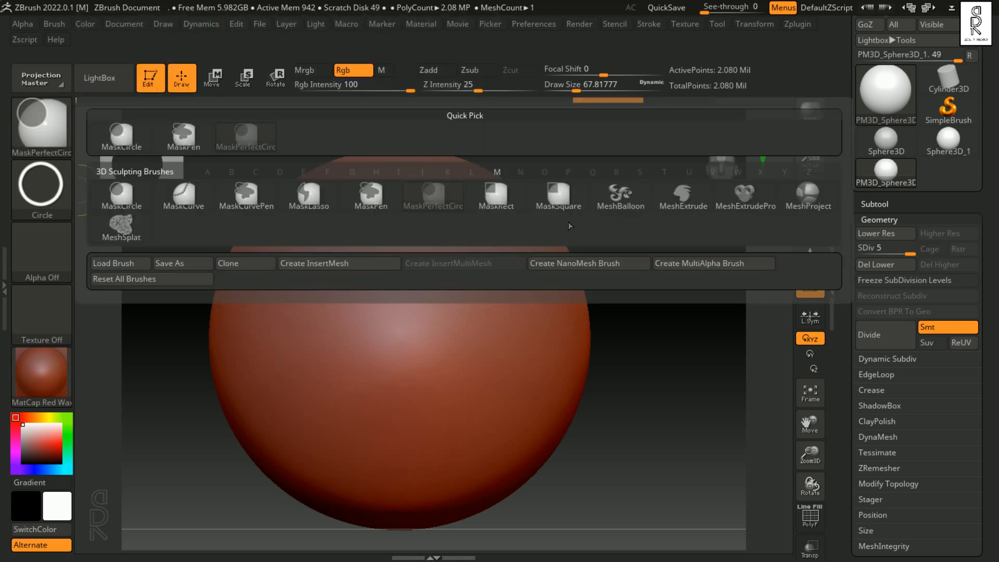
click(319, 203)
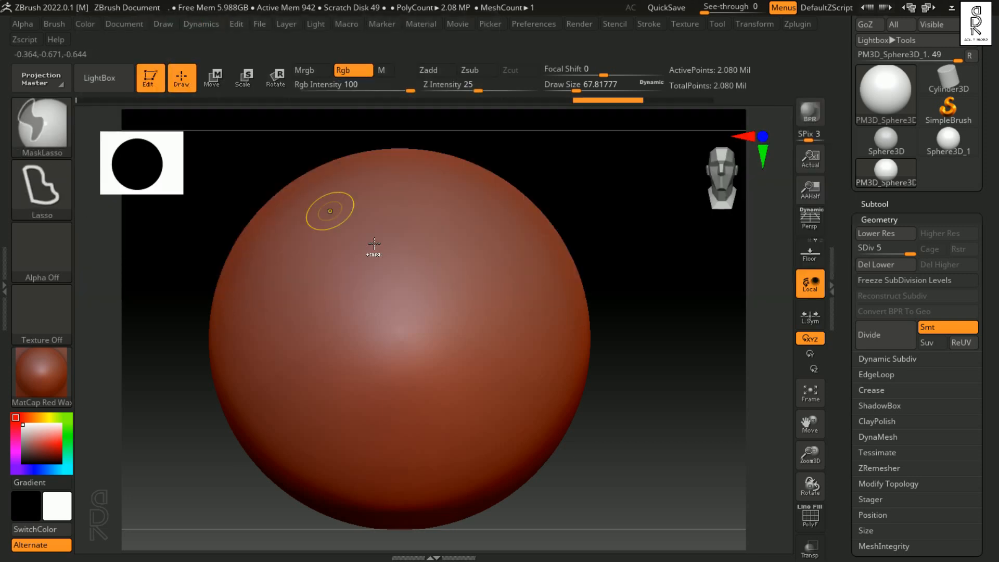
mouse_move(478, 219)
ctrl+mouse_down()
mouse_move(458, 222)
mouse_move(418, 314)
mouse_move(475, 355)
mouse_move(328, 409)
mouse_move(341, 292)
mouse_move(592, 242)
mouse_move(540, 342)
ctrl+mouse_up()
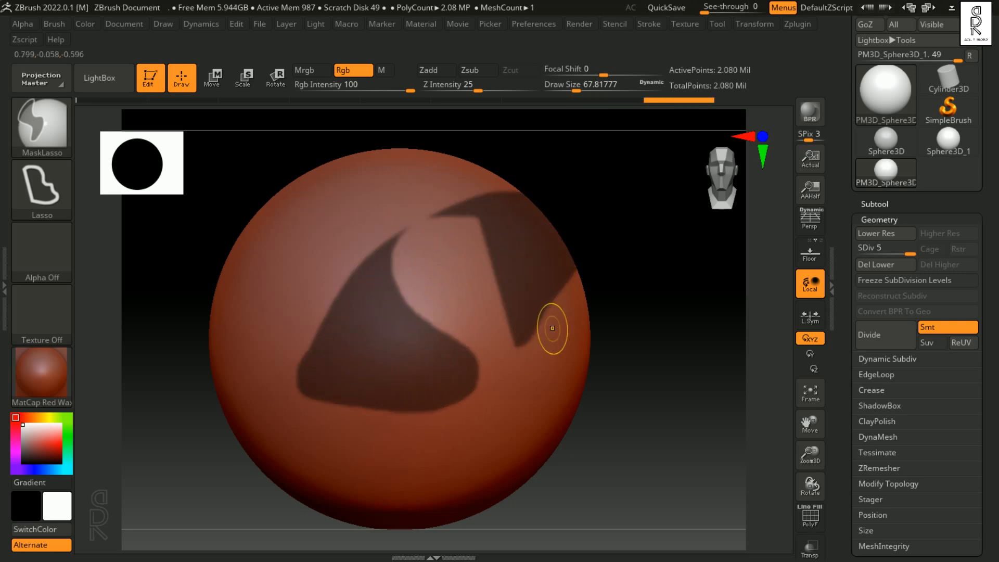
ctrl+drag(643, 327, 645, 354)
Step: Lasso a mask across the sphere's right edge and turn the sphere to inspect the masked area from the side
mouse_move(544, 216)
ctrl+mouse_down()
mouse_move(505, 278)
mouse_move(570, 356)
mouse_move(648, 314)
ctrl+mouse_up()
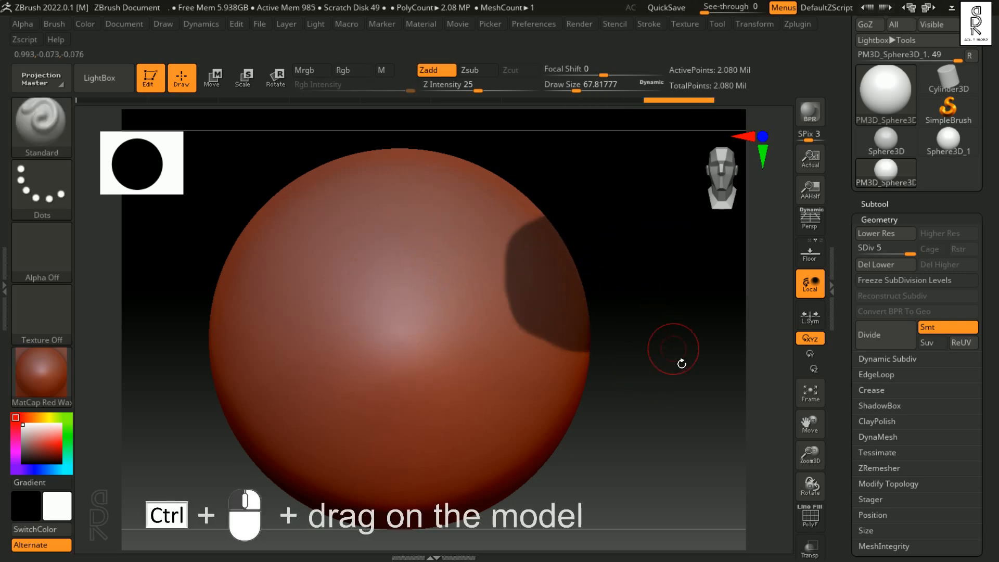
drag(680, 384, 626, 374)
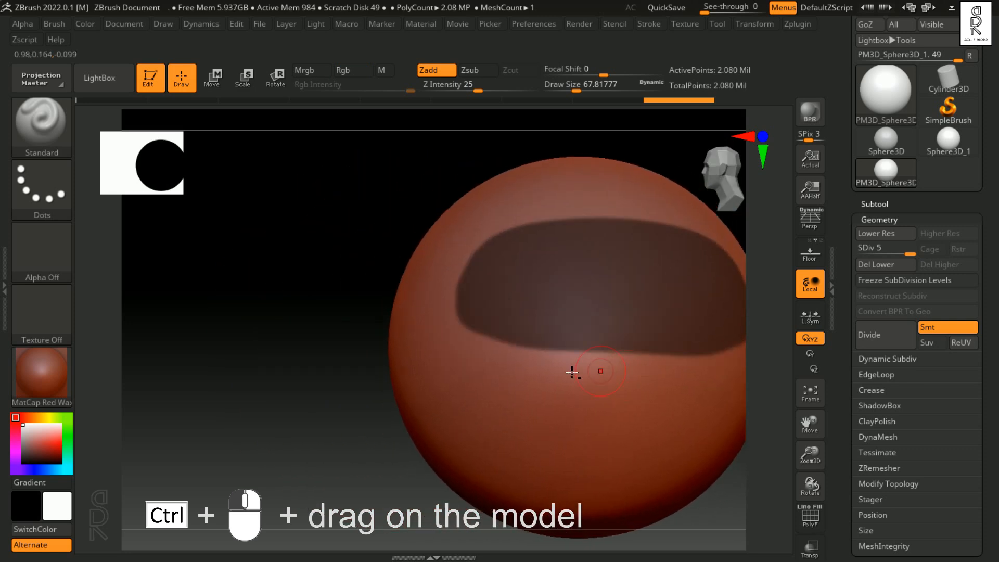
alt+drag(361, 336, 208, 336)
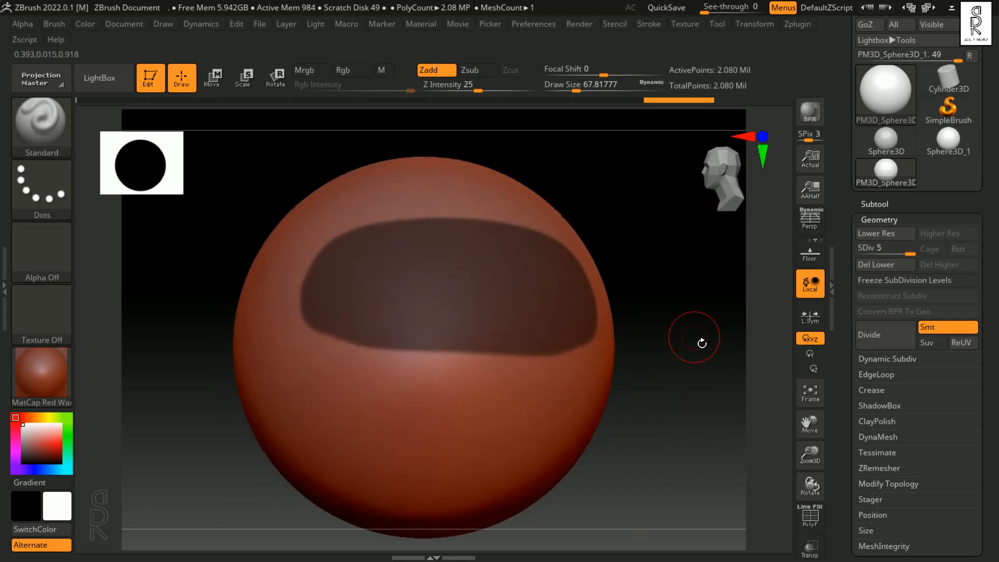
drag(700, 343, 687, 339)
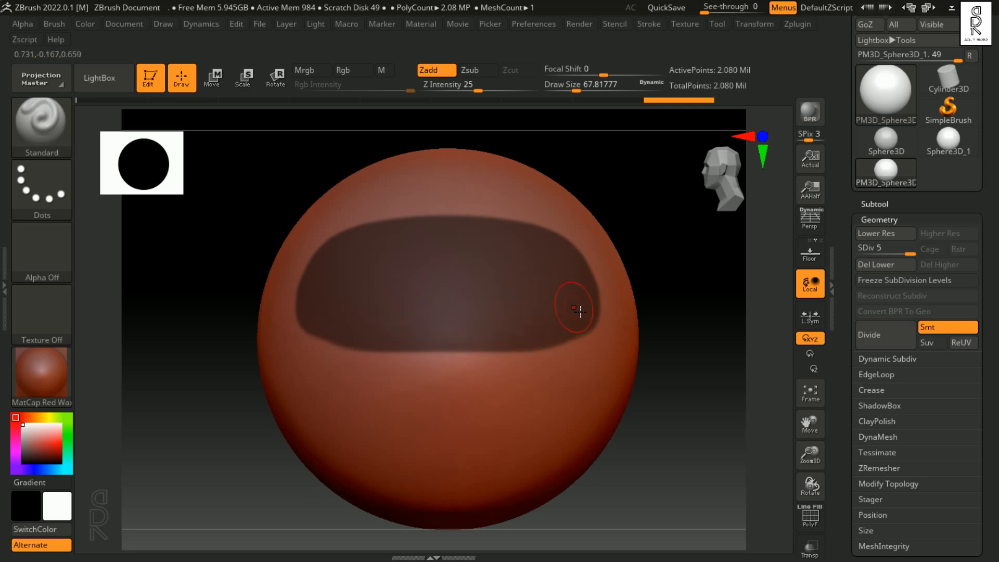
Step: Clear the lasso mask and return the sphere to a centred front view
key(ctrl)
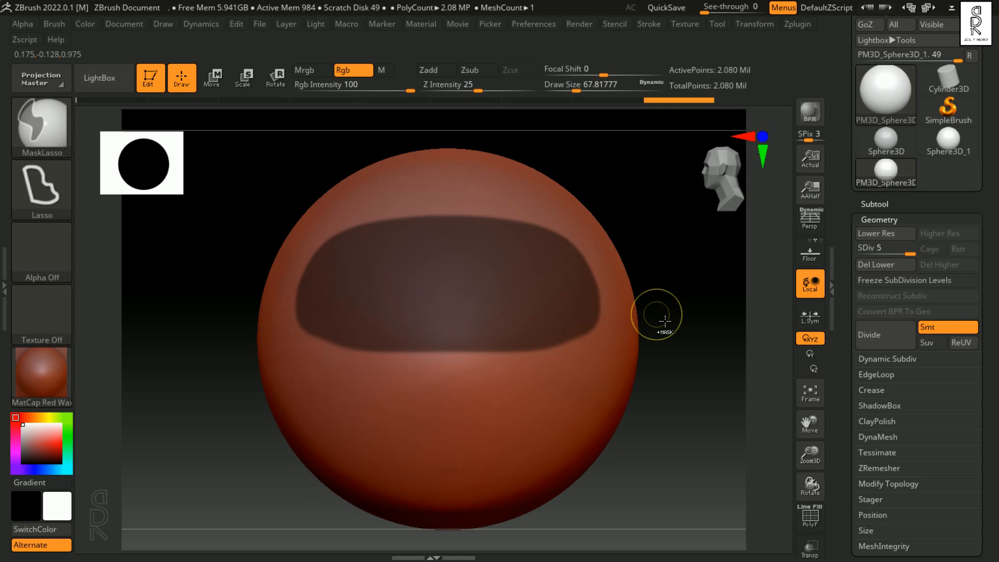
ctrl+drag(668, 321, 677, 333)
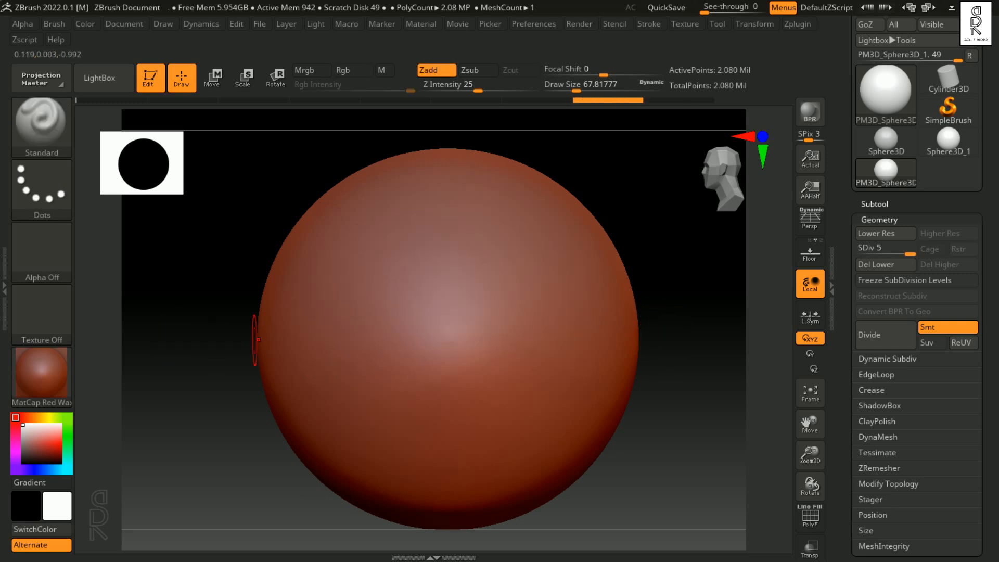
drag(213, 307, 720, 337)
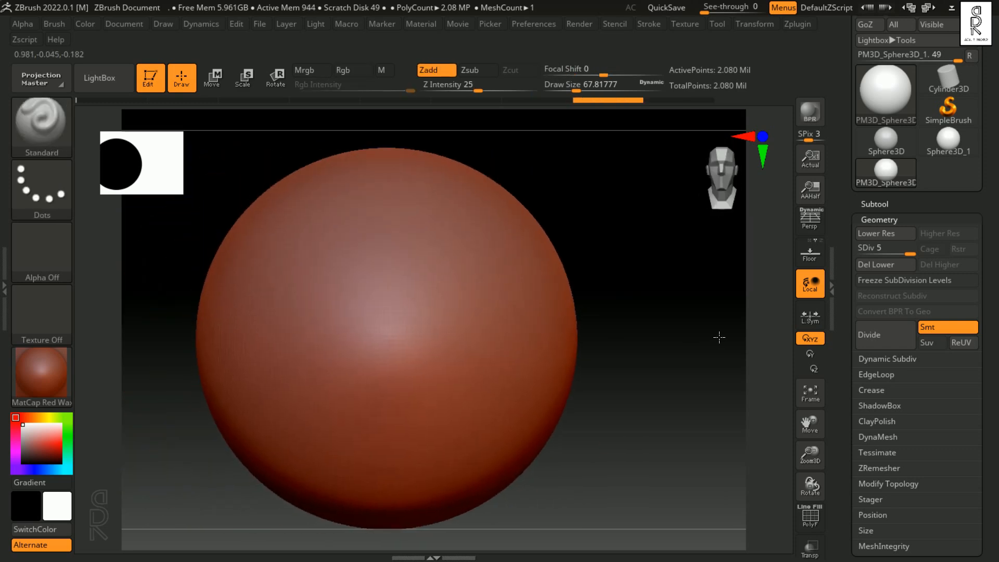
drag(656, 339, 679, 335)
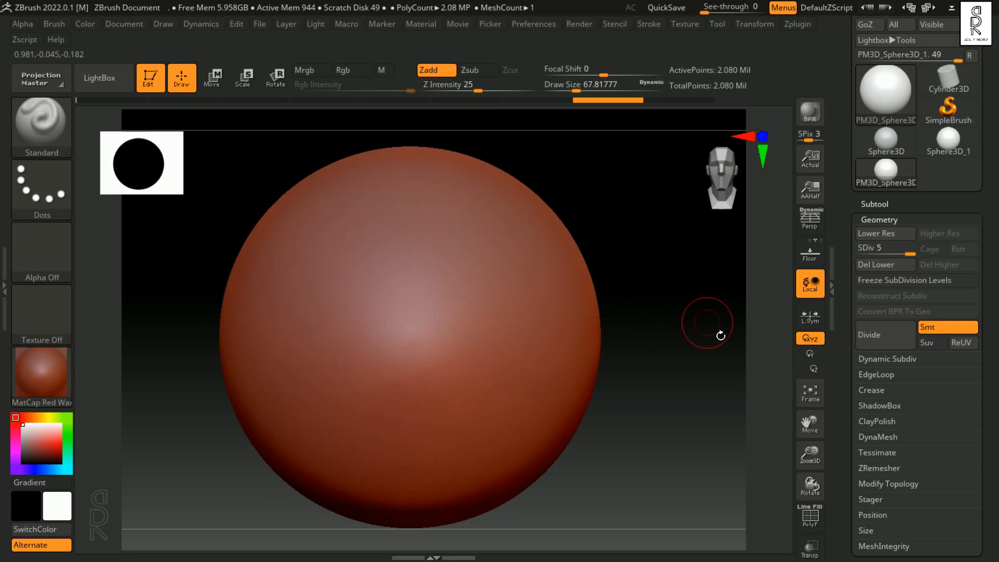
Step: Collapse the Geometry settings and open the Masking settings for the sphere
drag(916, 336, 906, 281)
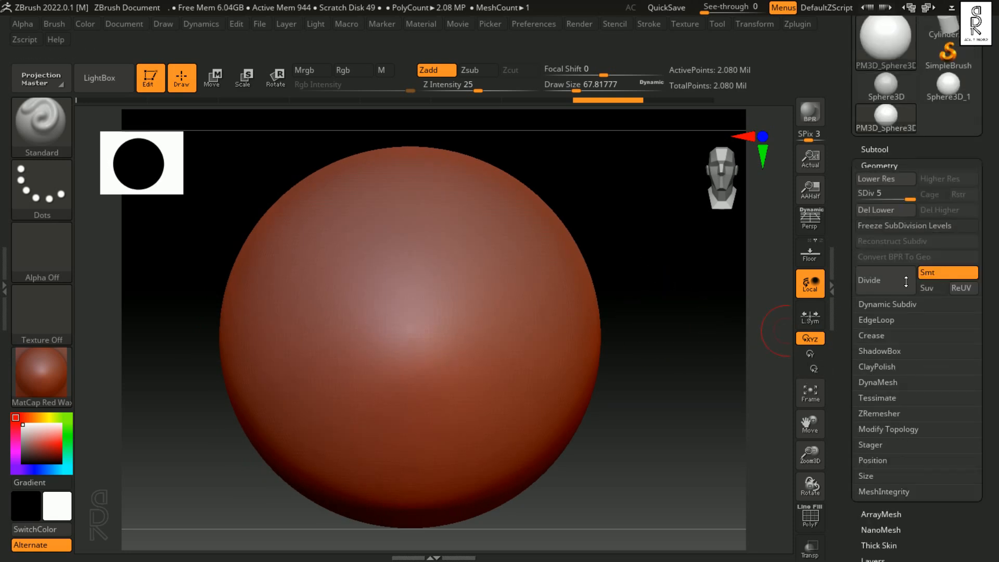
click(879, 165)
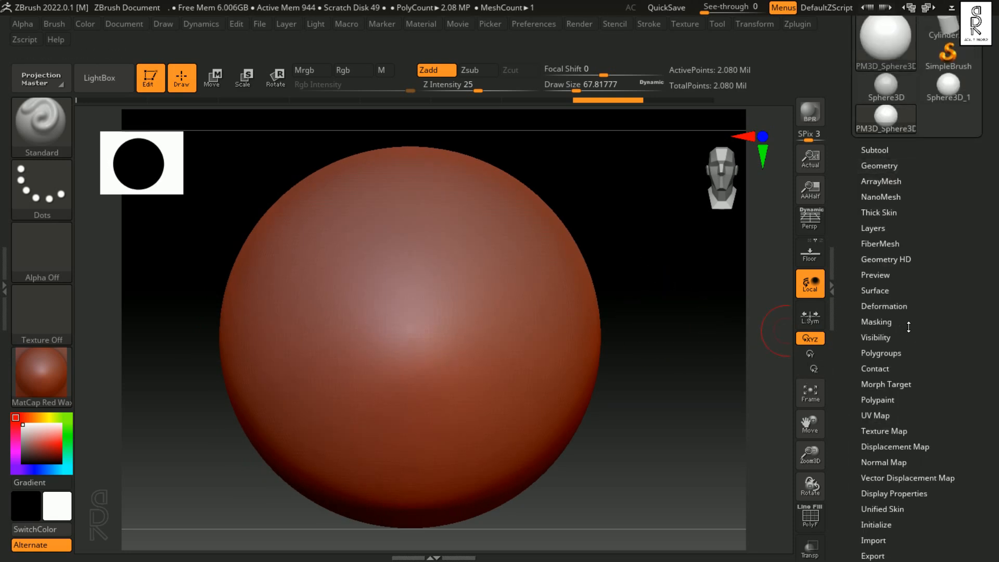
click(884, 324)
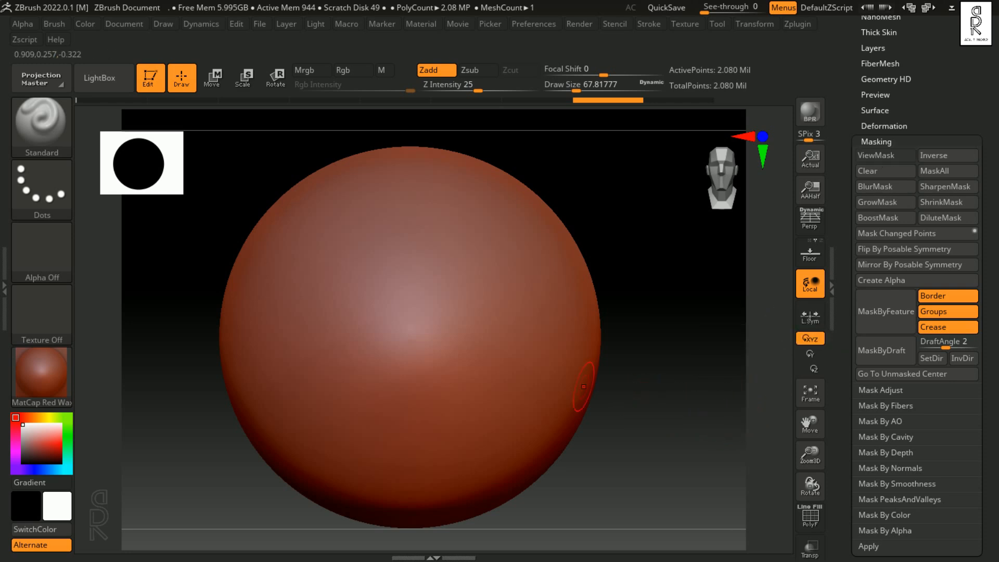
Step: Switch the masking brush to MaskPerfectCircle and mask a circle on the front of the sphere
key(ctrl)
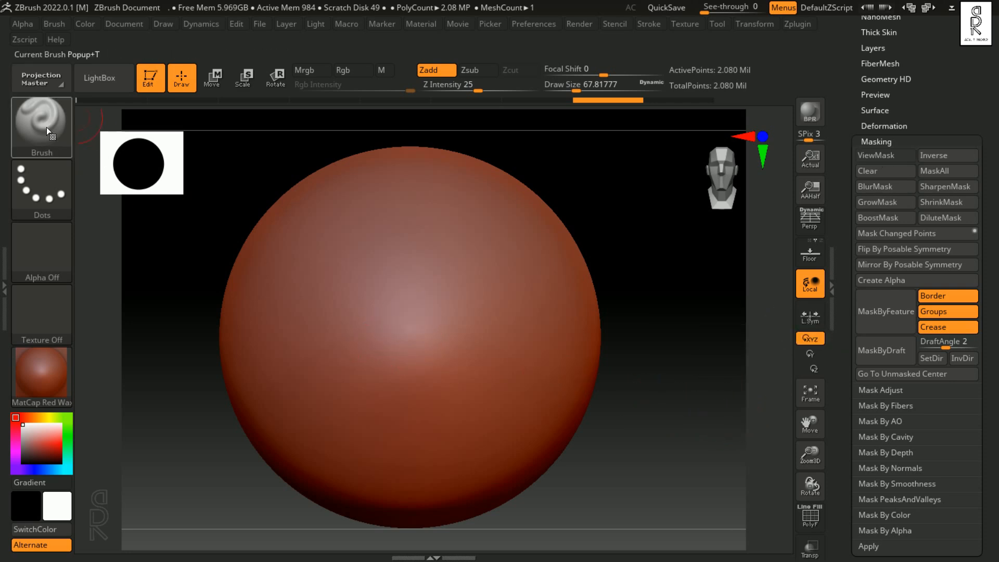
ctrl+click(46, 127)
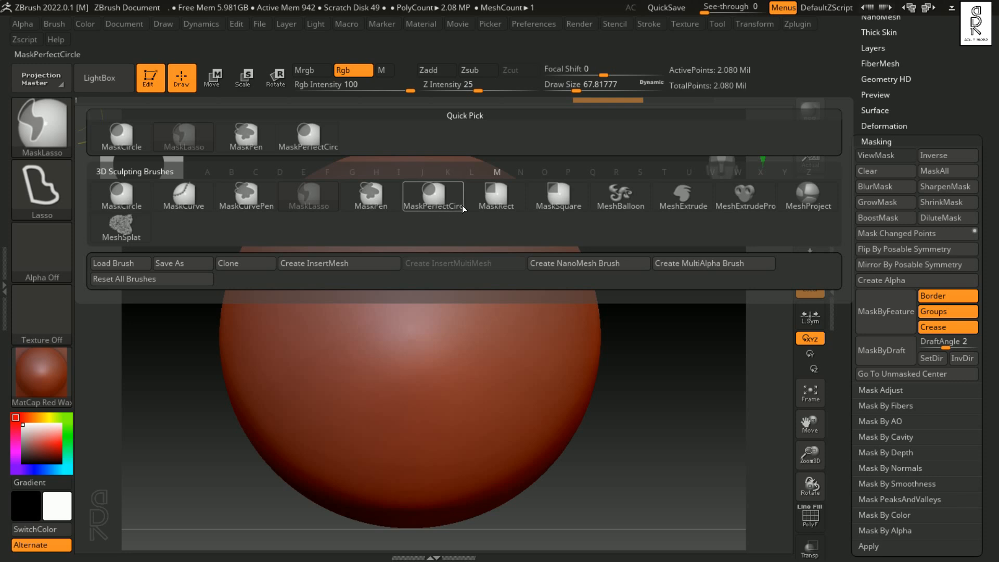
click(435, 198)
mouse_move(413, 305)
ctrl+mouse_down()
mouse_move(506, 407)
mouse_move(502, 390)
ctrl+mouse_up()
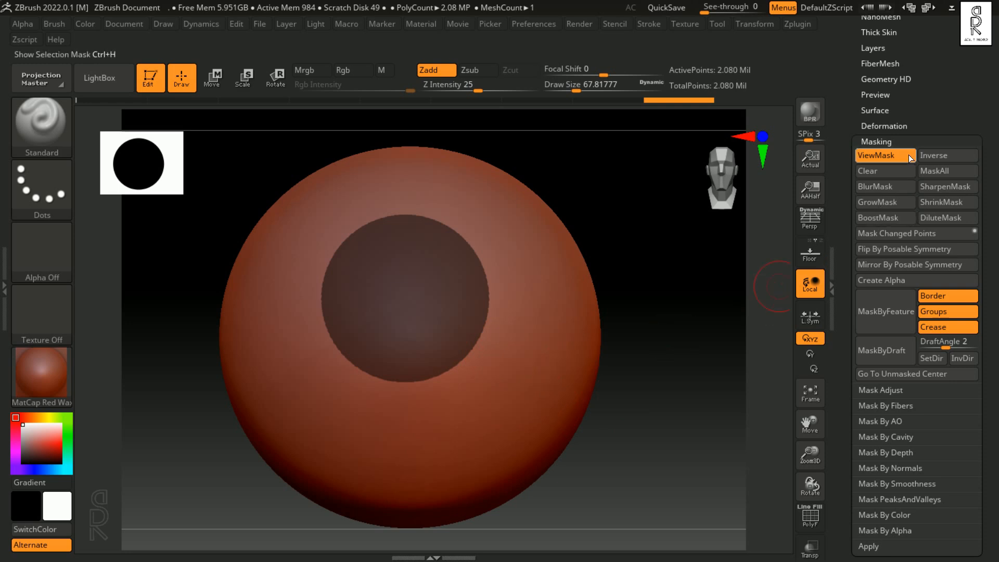
Step: Hide the mask display, sculpt Standard brush strokes around and across the circular mask, and show the mask again
click(882, 156)
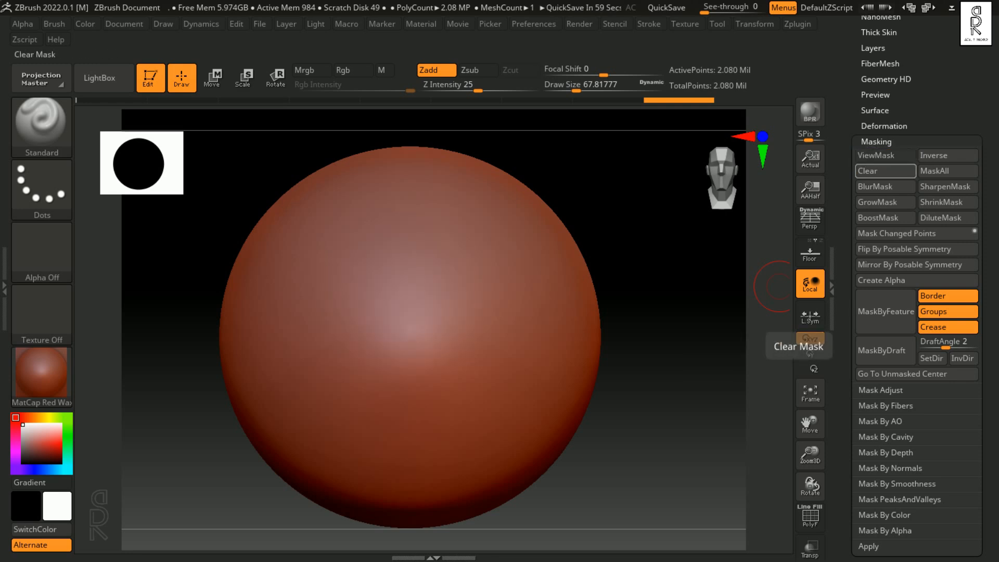
mouse_move(486, 237)
mouse_down()
mouse_move(357, 367)
mouse_move(453, 367)
mouse_move(416, 393)
mouse_move(458, 209)
mouse_move(312, 271)
mouse_move(500, 375)
mouse_move(361, 245)
mouse_move(417, 299)
mouse_up()
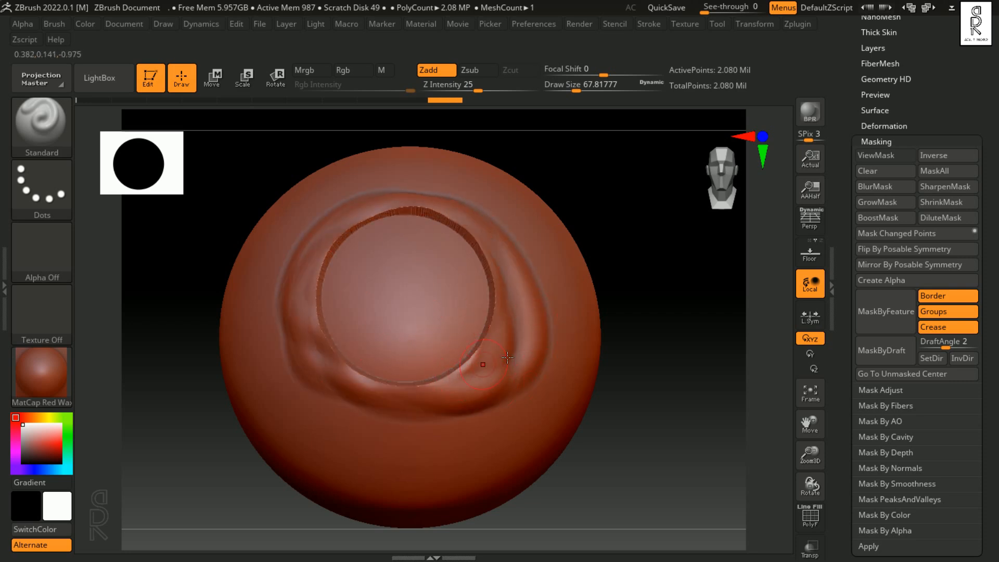
click(879, 154)
drag(317, 273, 389, 235)
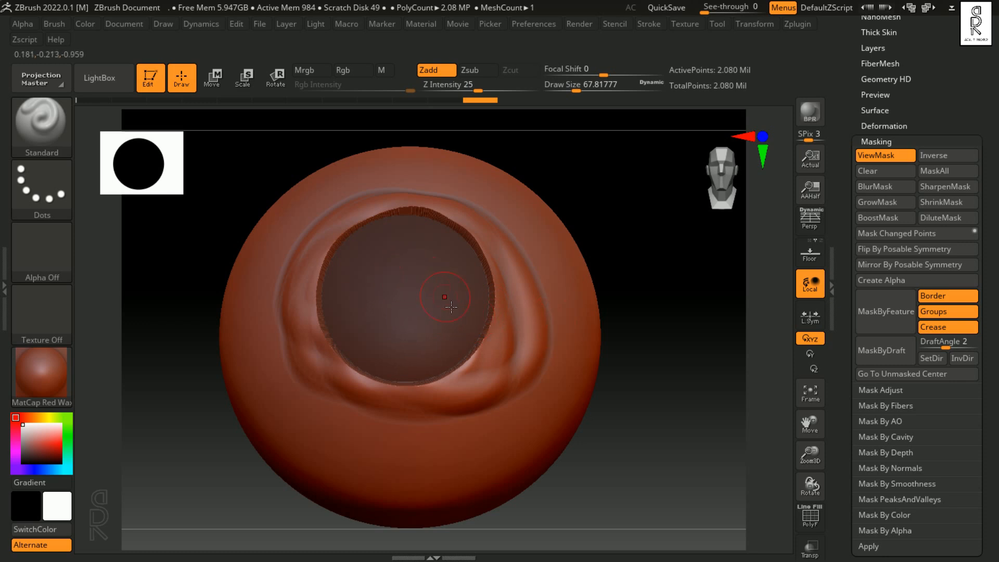
Step: Undo the sculpted strokes and the circular mask, returning to the smooth unmasked sphere
ctrl+drag(645, 366, 674, 393)
key(ctrl+z)
key(ctrl+z)
key(ctrl+z)
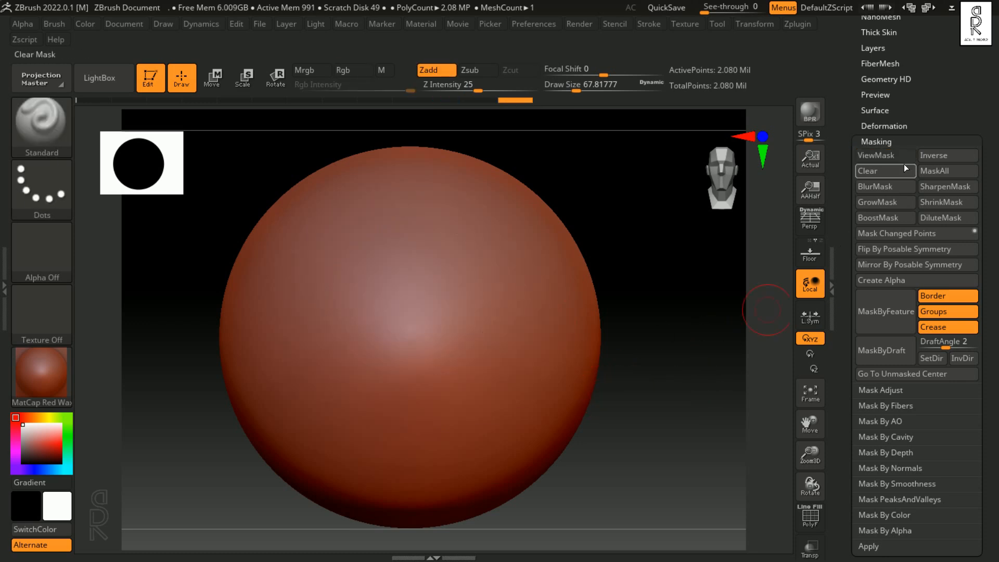
Step: Mask a smaller circle on the front of the sphere and invert the mask
mouse_move(401, 264)
ctrl+mouse_down()
mouse_move(449, 324)
mouse_move(470, 402)
mouse_move(486, 411)
ctrl+mouse_up()
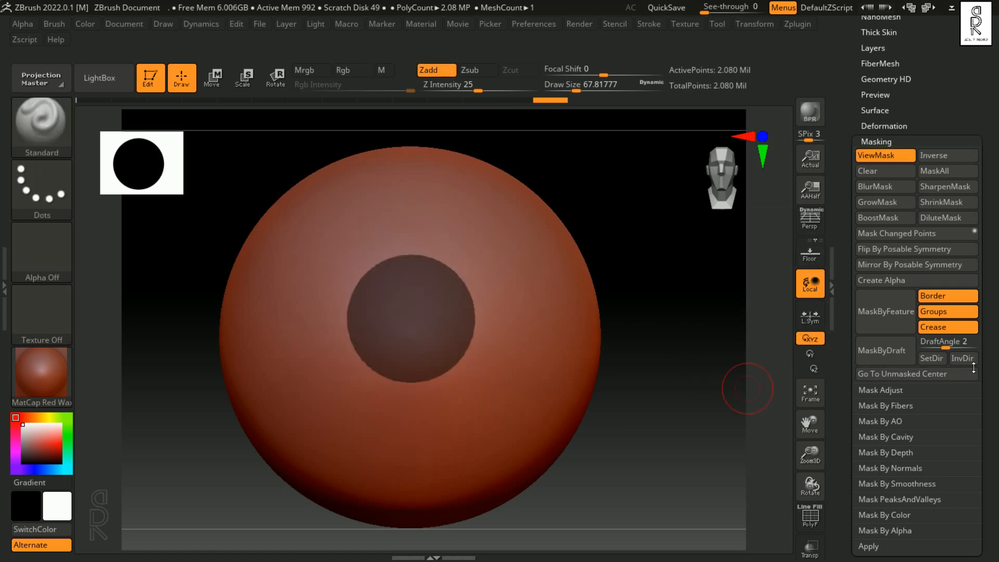
click(935, 158)
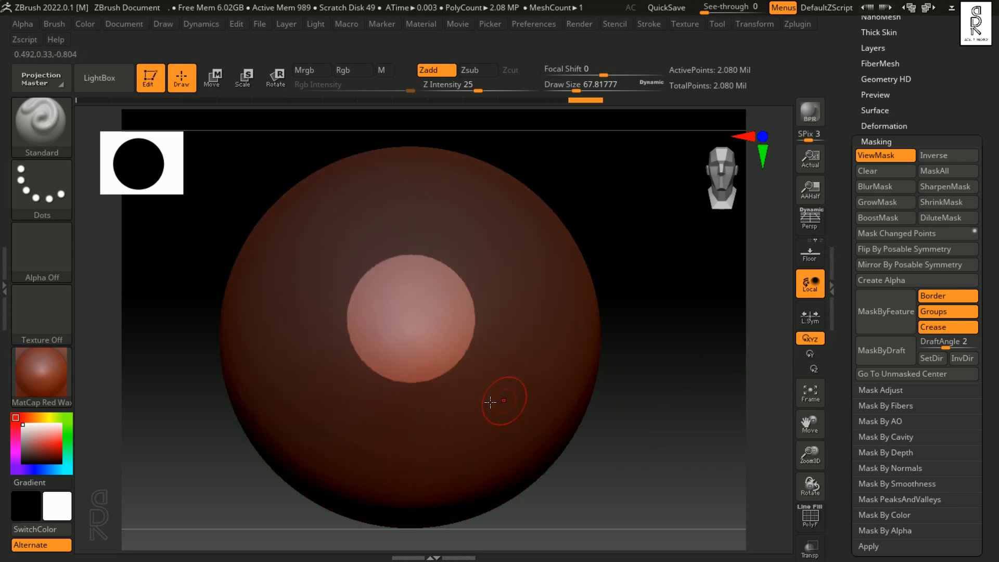
Step: Sculpt inside the unmasked circle, inspect the strokes with the mask display hidden, and undo them
mouse_move(389, 286)
mouse_down()
mouse_move(360, 329)
mouse_move(404, 284)
mouse_move(403, 352)
mouse_move(437, 313)
mouse_move(416, 364)
mouse_move(395, 323)
mouse_move(476, 282)
mouse_move(448, 336)
mouse_up()
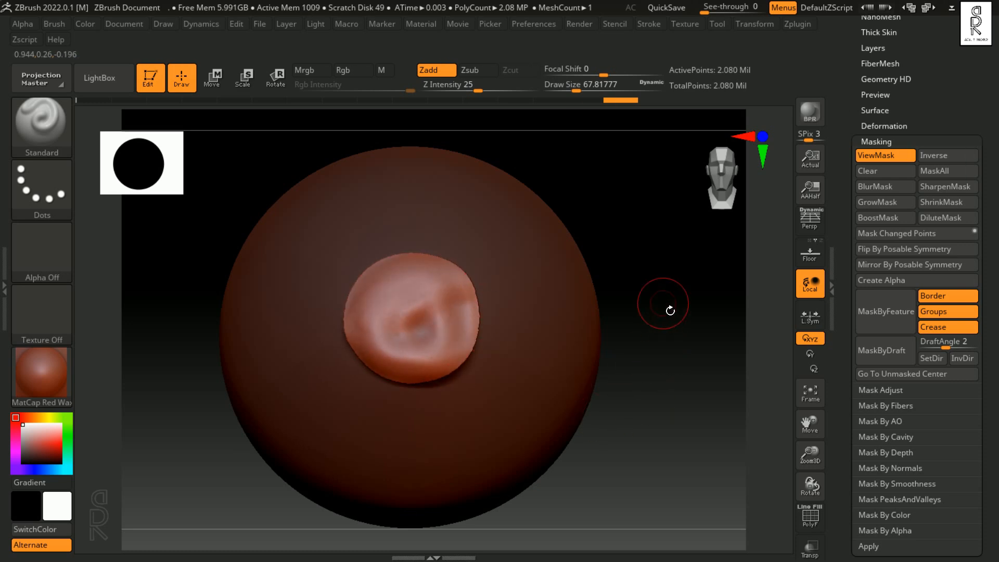
click(887, 156)
mouse_move(631, 427)
mouse_down()
mouse_move(687, 432)
mouse_move(614, 432)
mouse_move(677, 435)
mouse_move(643, 439)
mouse_up()
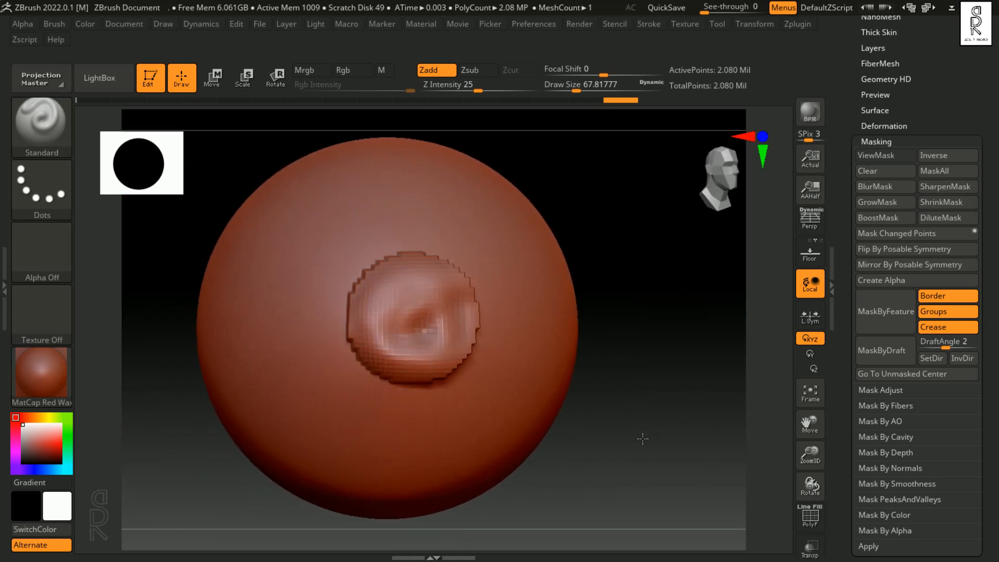
ctrl+click(643, 441)
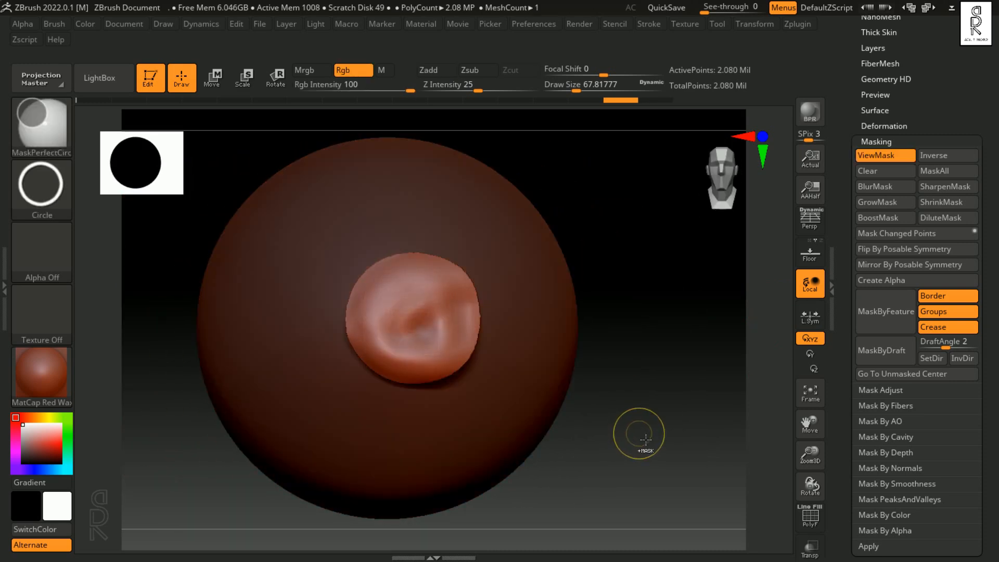
key(ctrl+z)
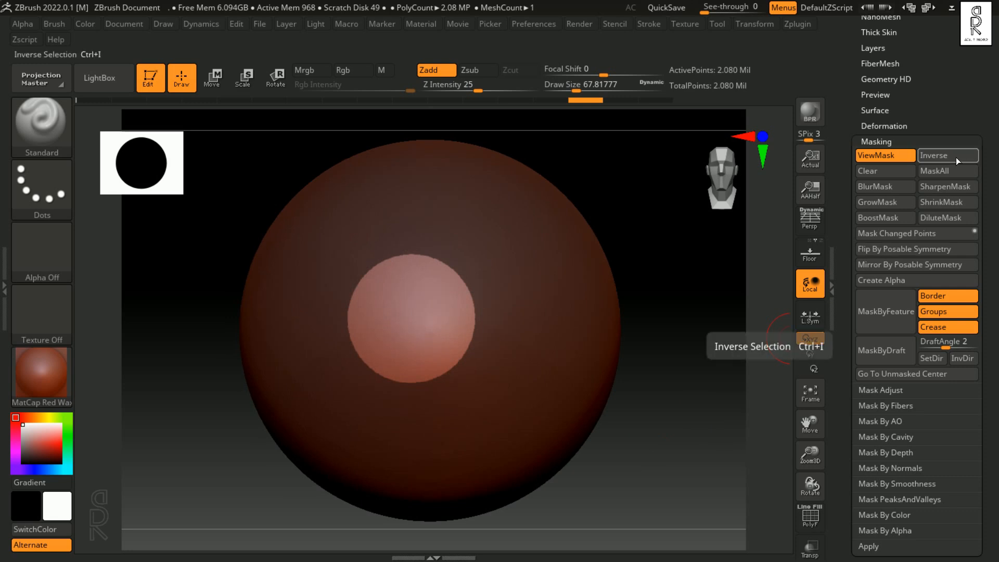
Step: Invert the mask back and forth several times, ending with only the circle masked in a centred front view
key(ctrl+i)
key(ctrl+i)
key(ctrl+i)
key(ctrl+i)
key(ctrl+i)
key(ctrl+i)
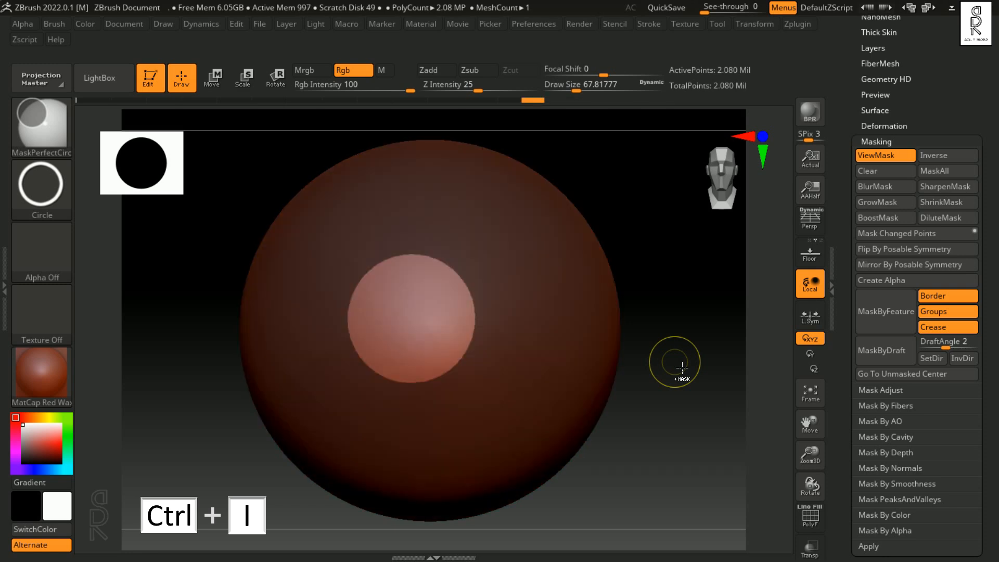
shift+drag(684, 372, 686, 372)
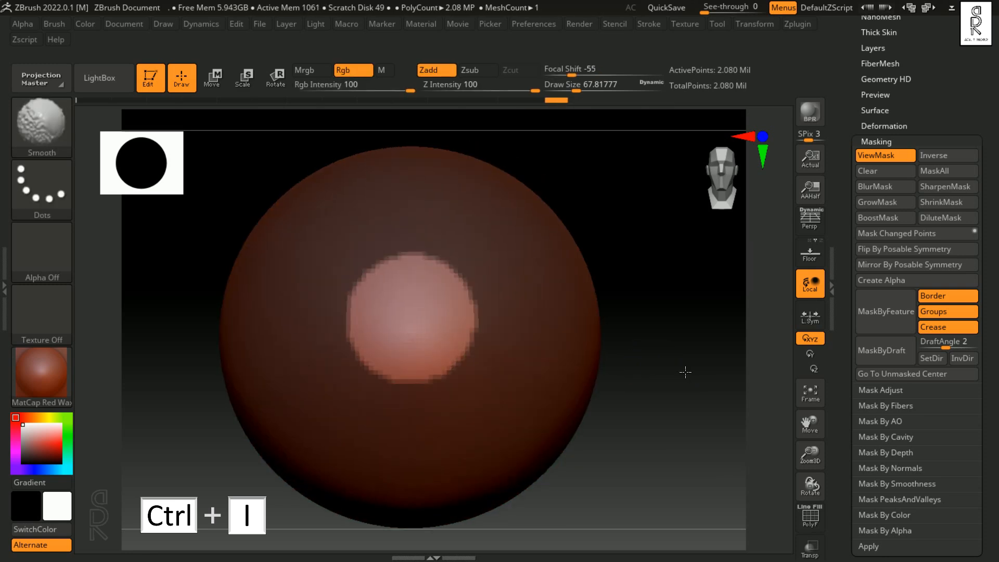
click(939, 156)
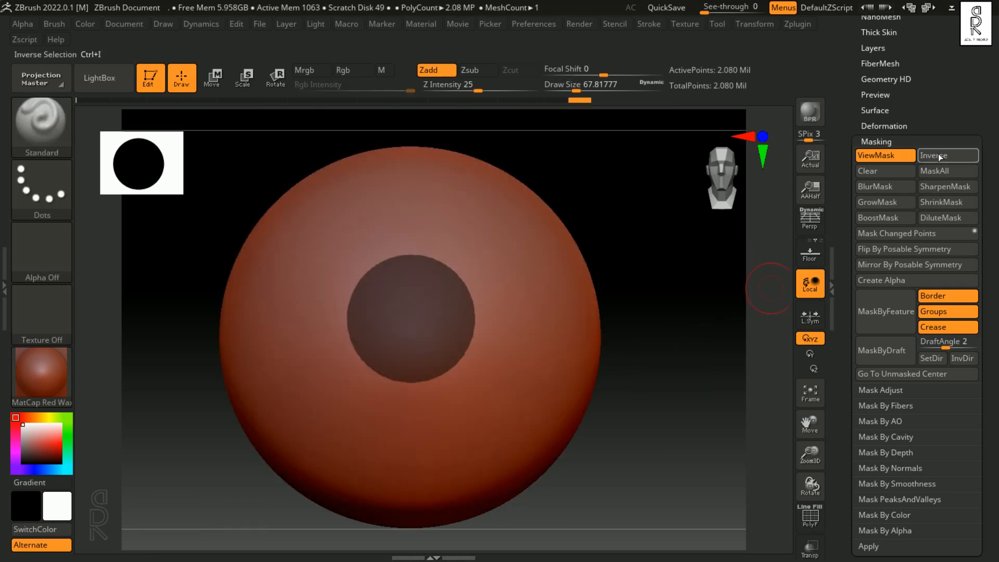
Step: Clear the circular mask, mask a larger circle on the sphere's front, and clear that one too
click(905, 170)
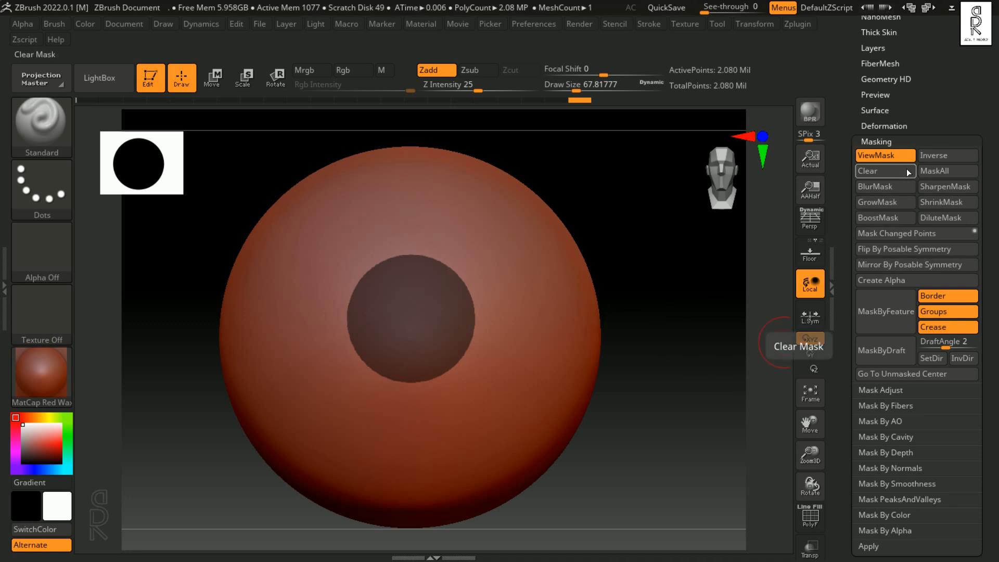
click(906, 168)
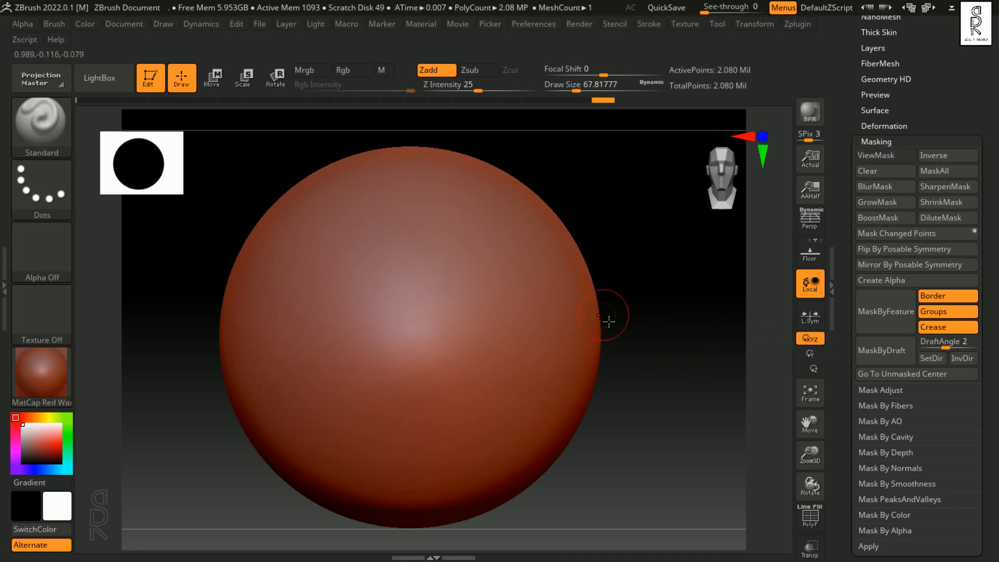
key(ctrl)
ctrl+drag(417, 343, 500, 465)
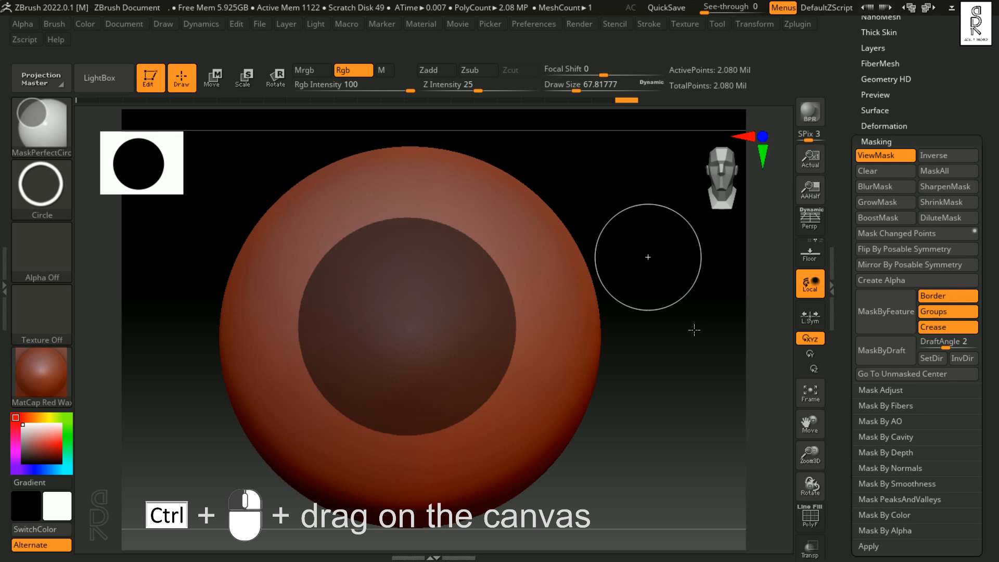
key(ctrl+h)
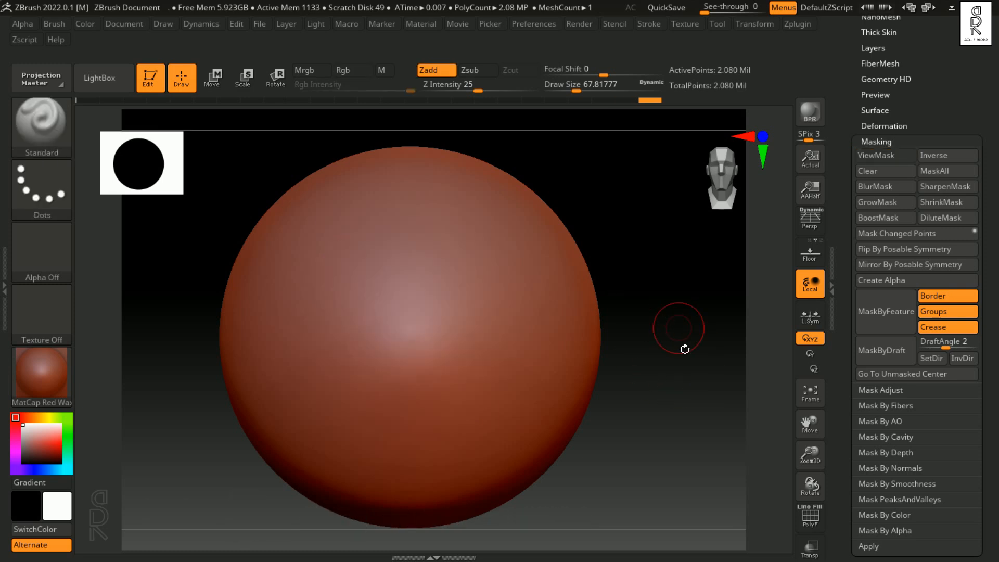
Step: Mask a large circle on the sphere's front and extend the mask to the whole sphere
ctrl+drag(398, 307, 484, 494)
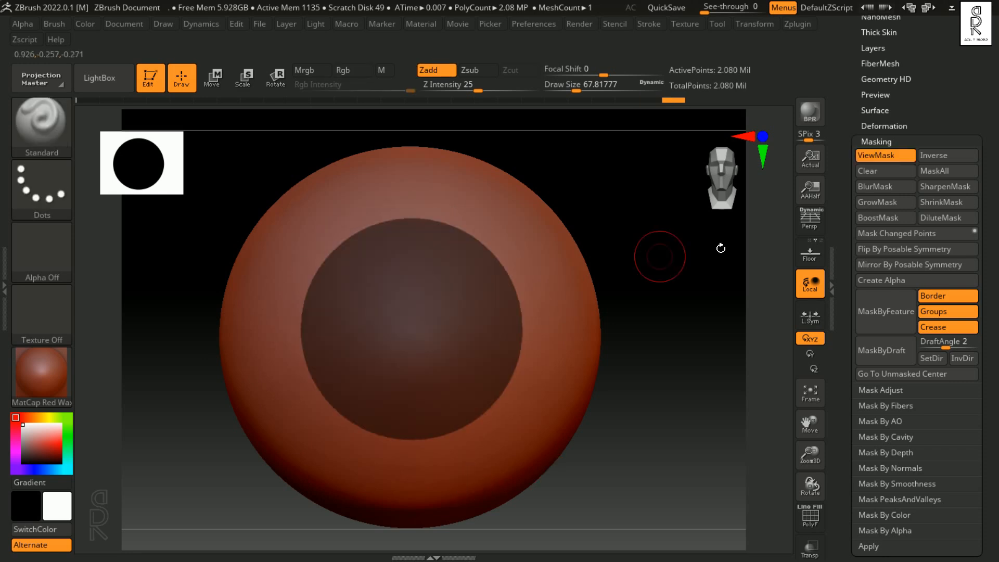
click(959, 175)
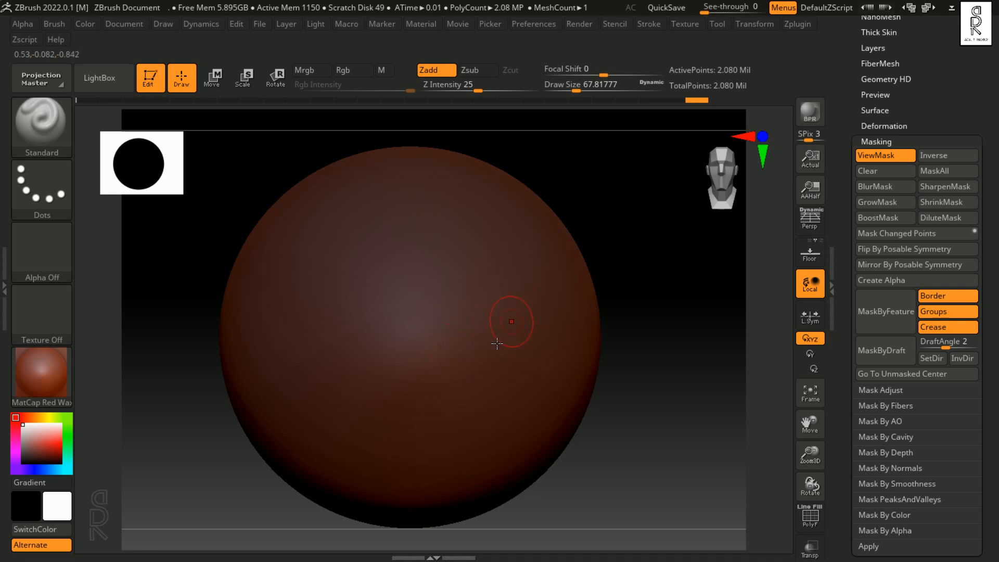
Step: Clear the full mask, then draw a trial circular mask on the sphere and undo it
click(879, 173)
ctrl+drag(387, 276, 457, 346)
key(ctrl+z)
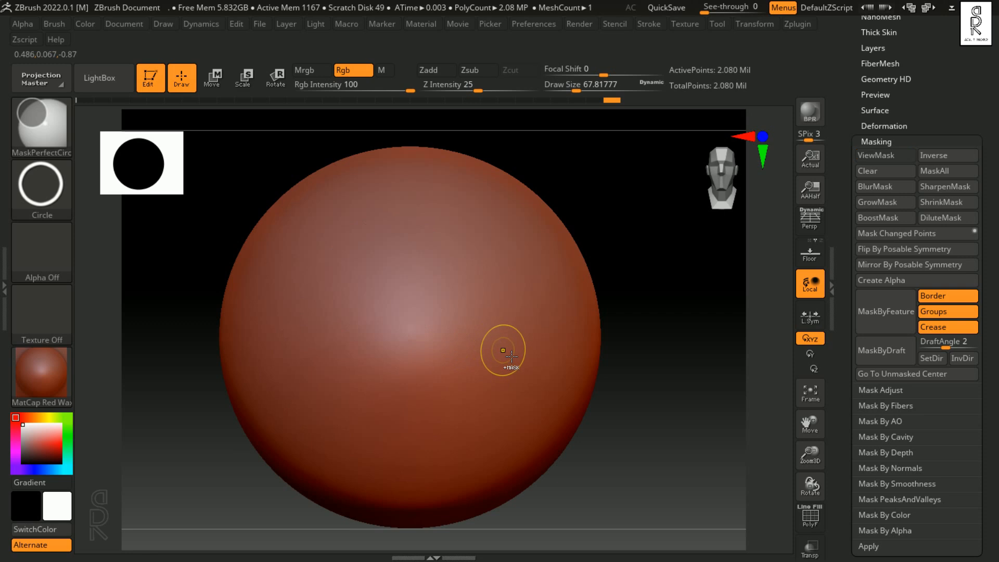
Step: Mask a round area at the sphere's centre using MaskPen at draw size about 311, then reduce the size to about 74
click(47, 117)
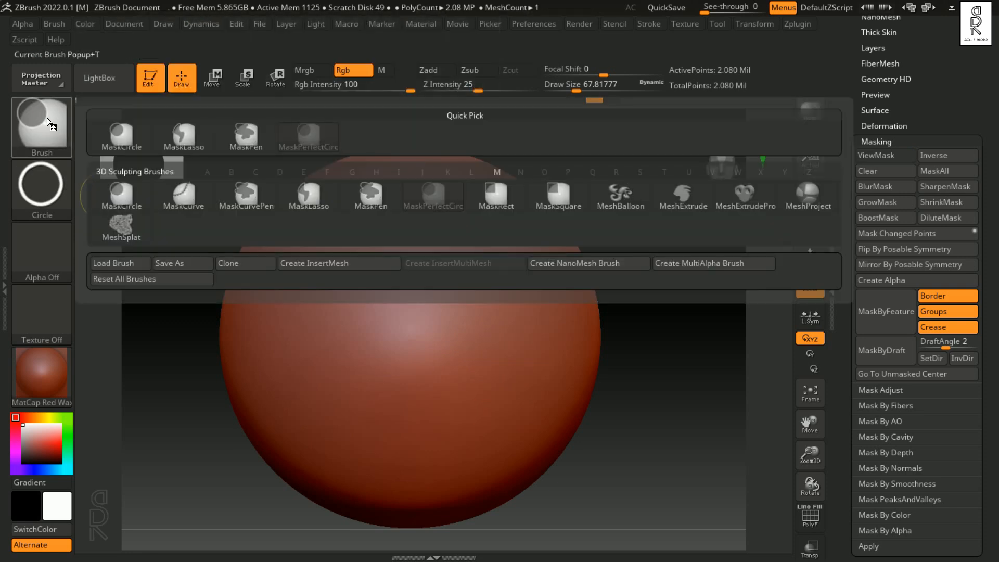
click(369, 199)
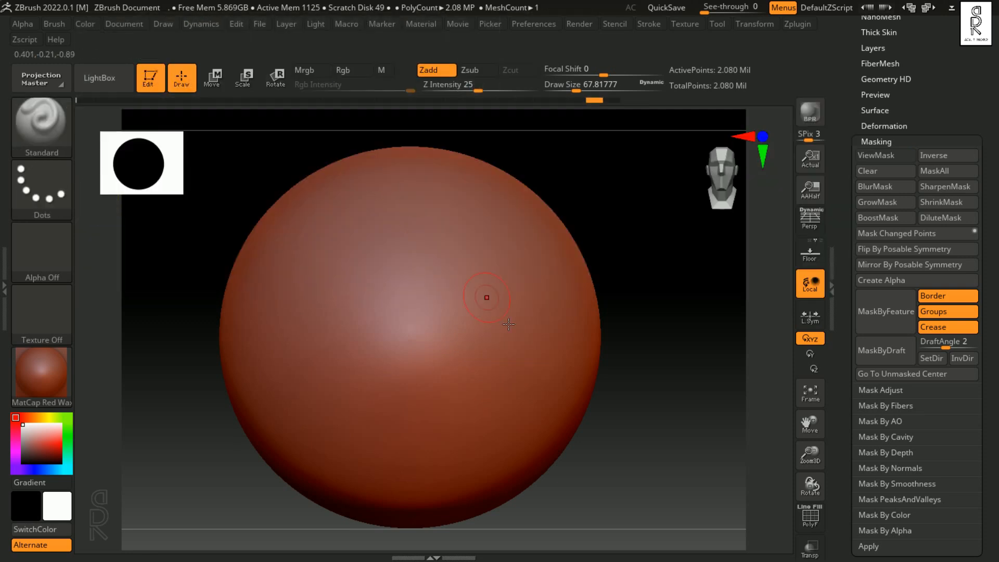
key(s)
drag(423, 324, 461, 331)
key(ctrl)
ctrl+click(409, 316)
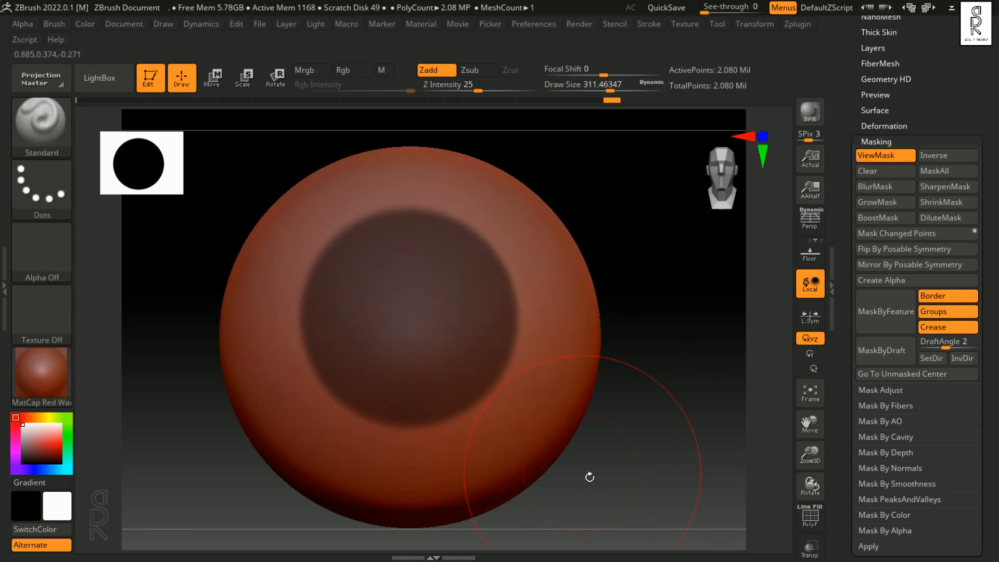
key(s)
drag(447, 320, 413, 326)
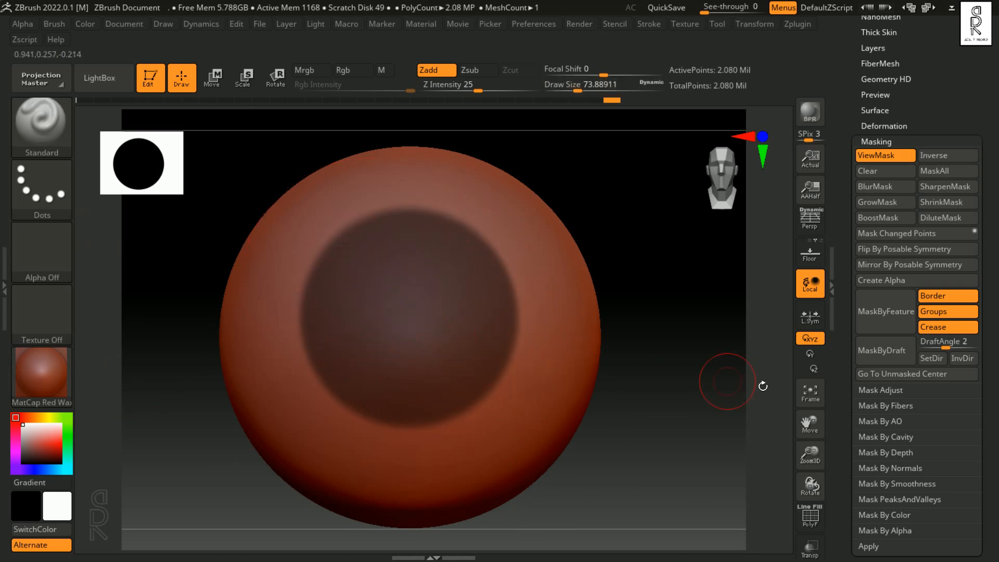
Step: Blur the edge of the round mask twice and sharpen it again
click(885, 186)
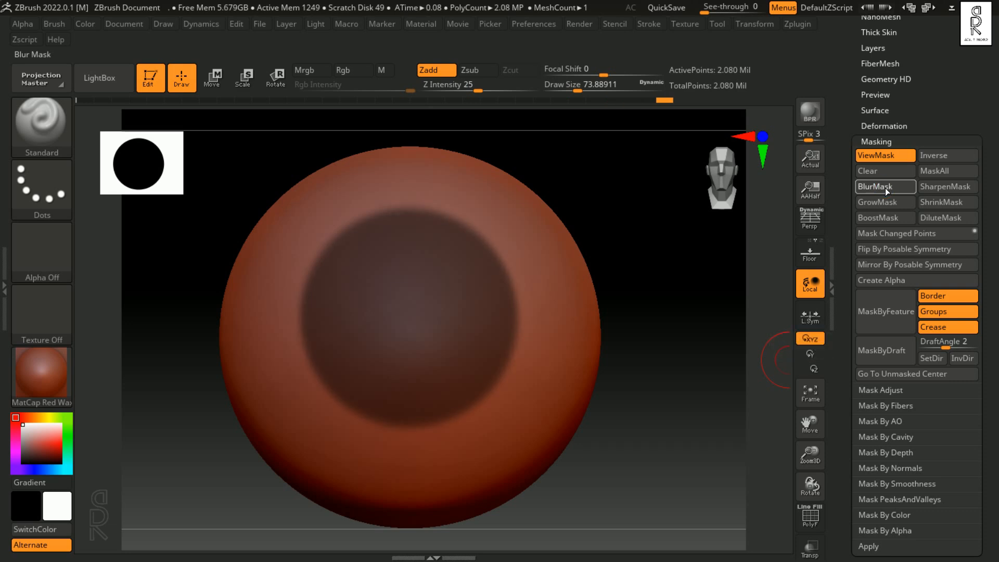
click(885, 188)
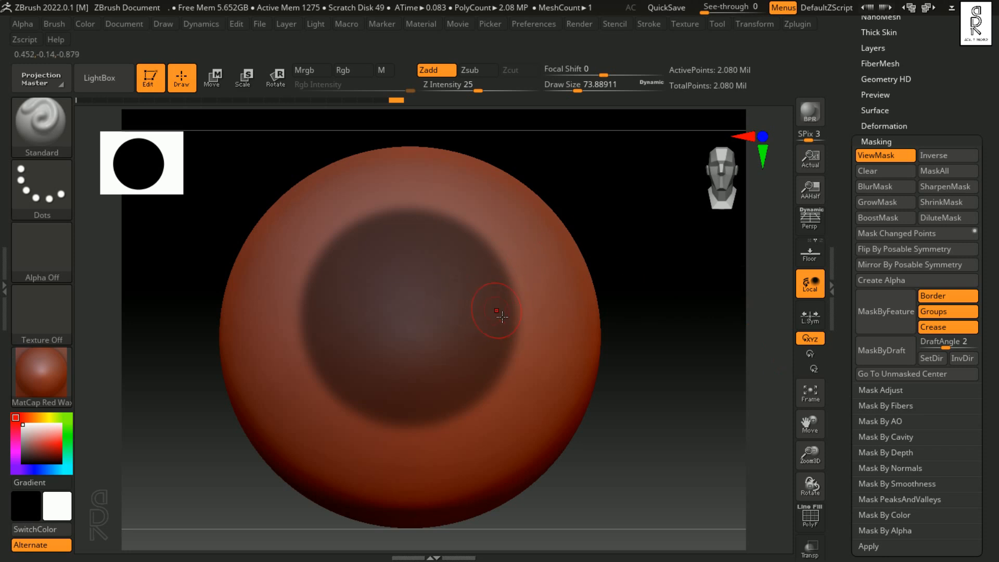
click(952, 187)
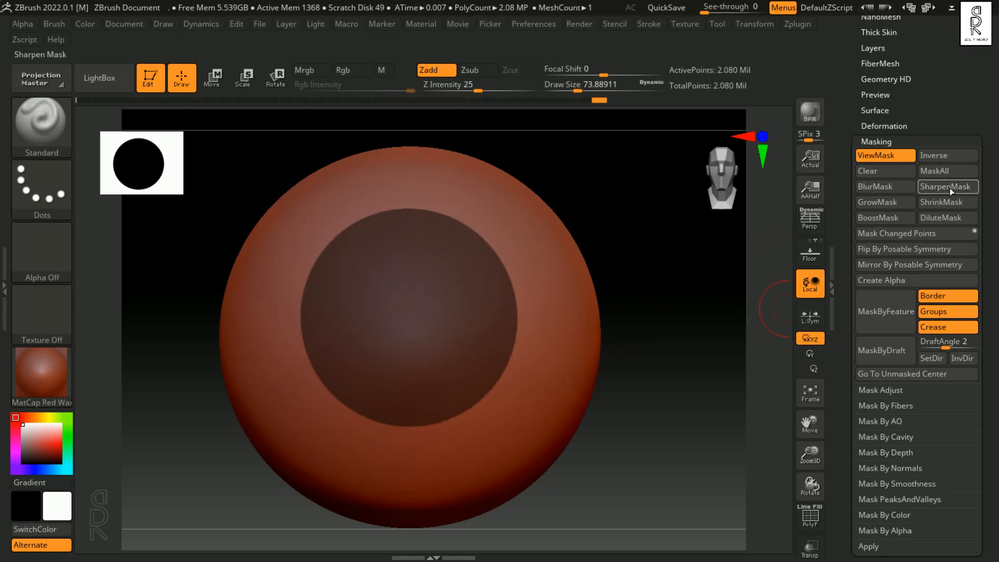
Step: Invert the mask, blur and sharpen its inner edge, and invert it back to the round masked area
click(947, 156)
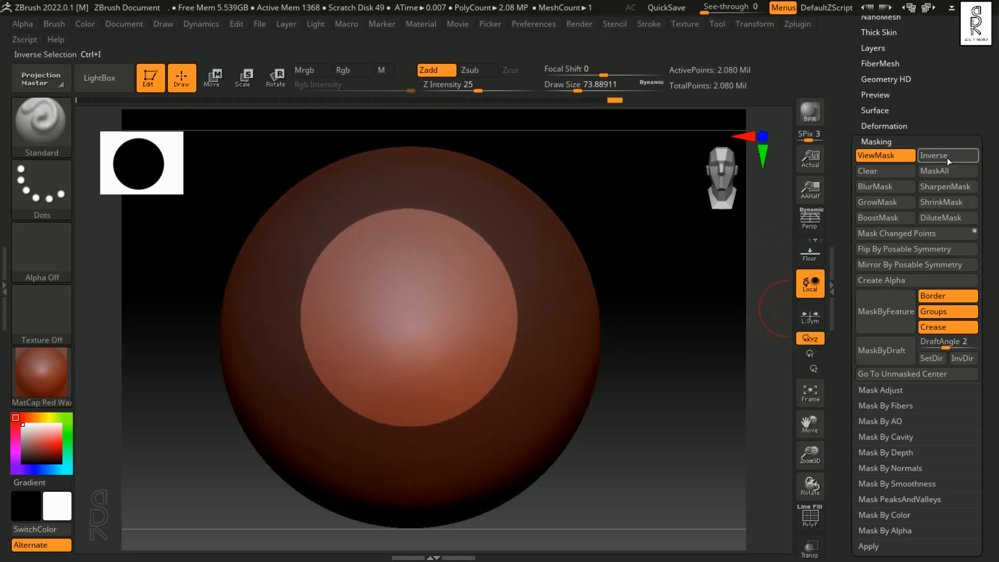
click(891, 188)
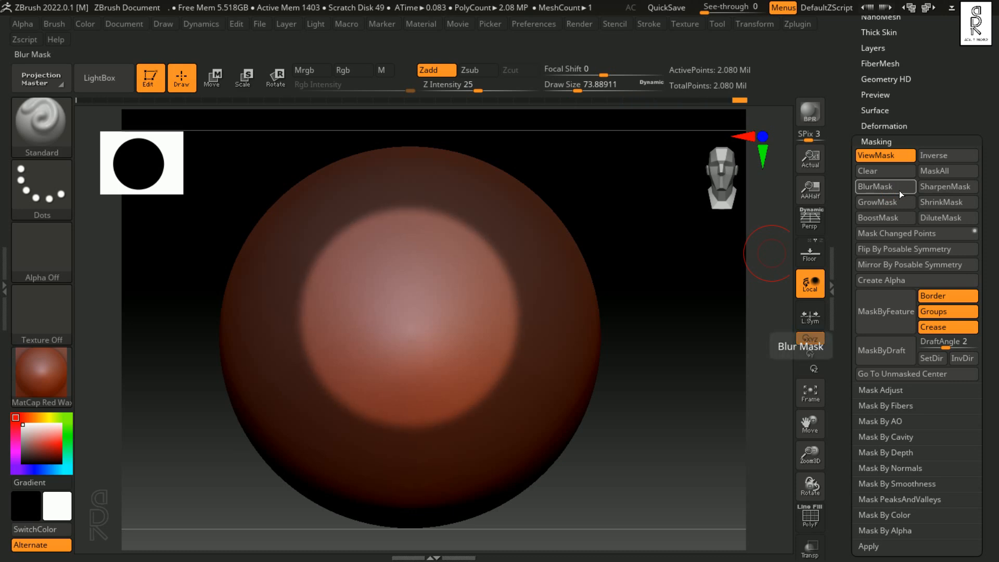
click(932, 190)
click(932, 189)
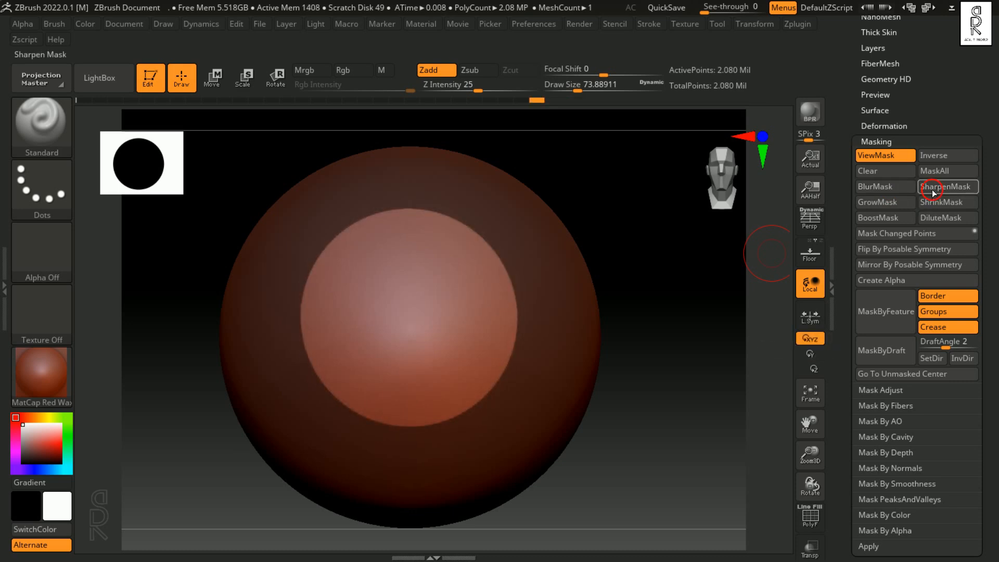
click(932, 190)
click(928, 207)
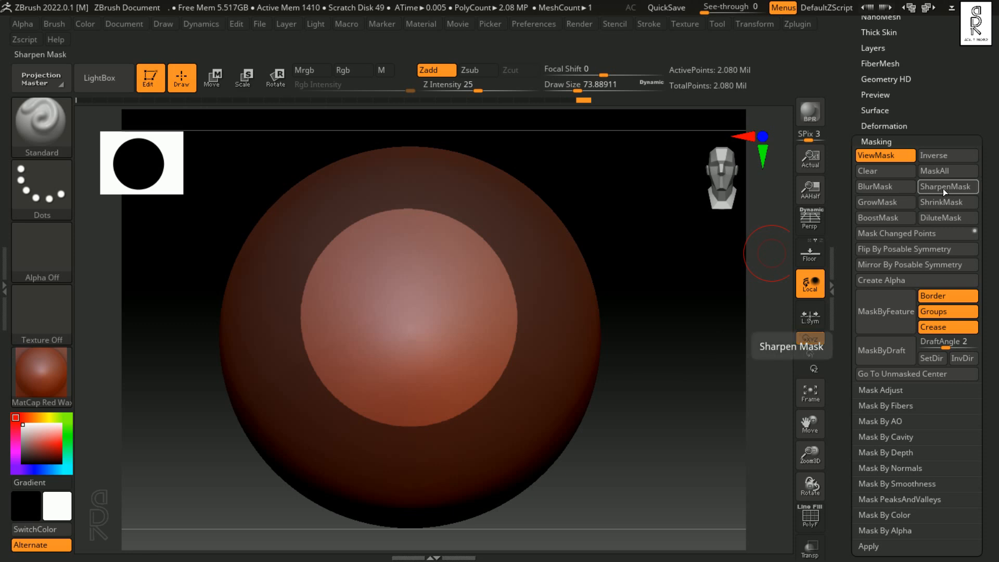
click(943, 156)
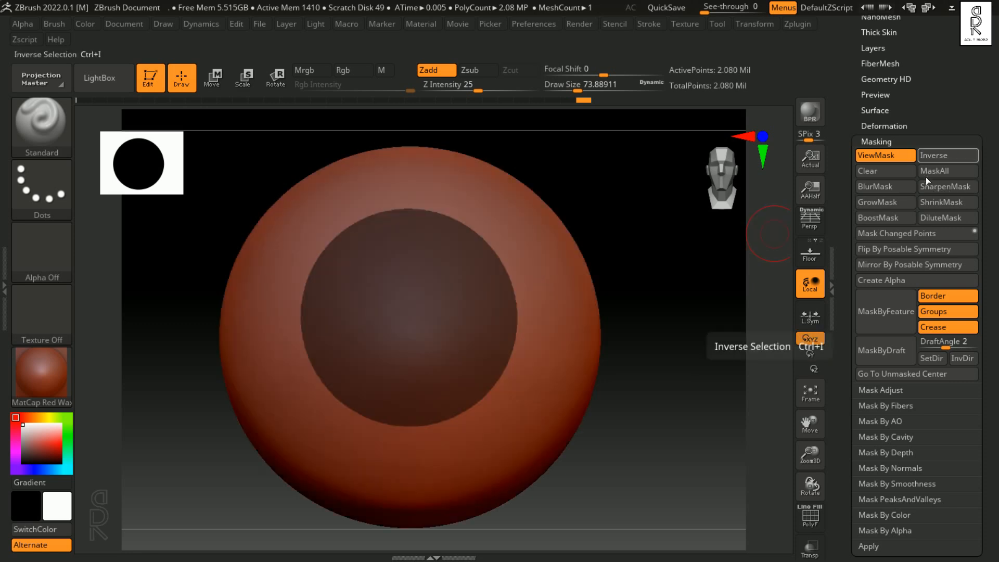
Step: Blur the round mask's edge using MaskPen directly on the masked area, then sharpen it the same way
ctrl+click(445, 316)
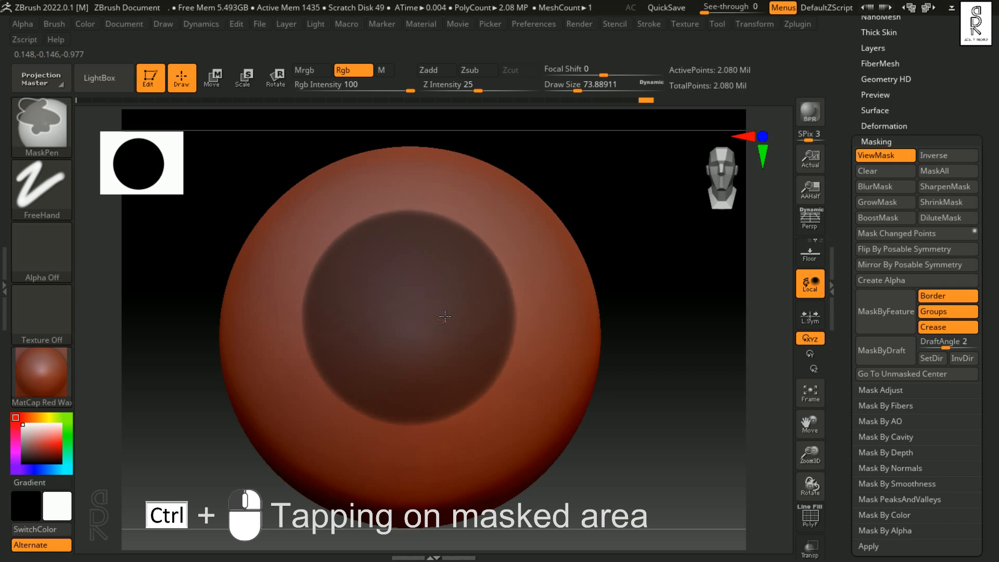
ctrl+click(446, 316)
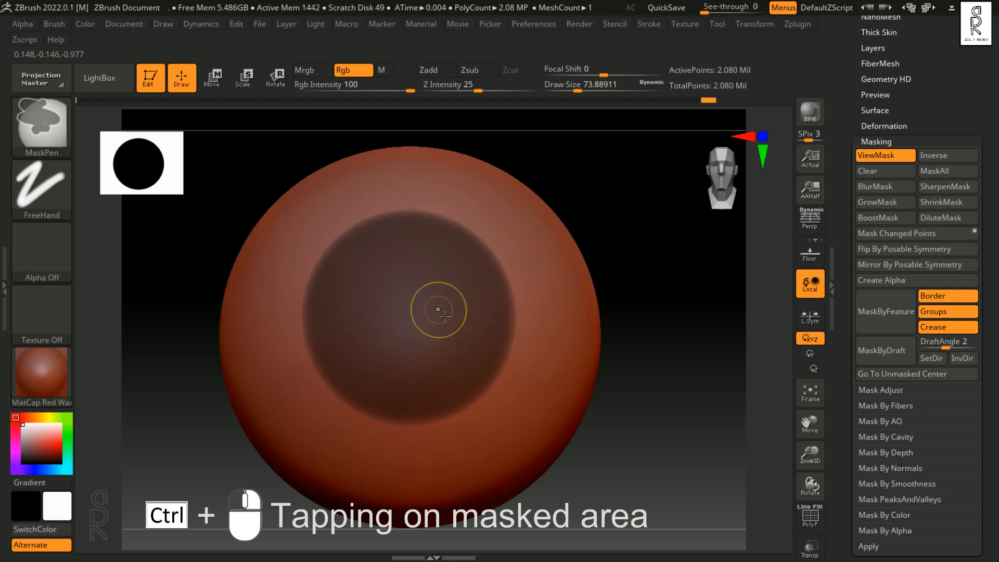
ctrl+click(446, 316)
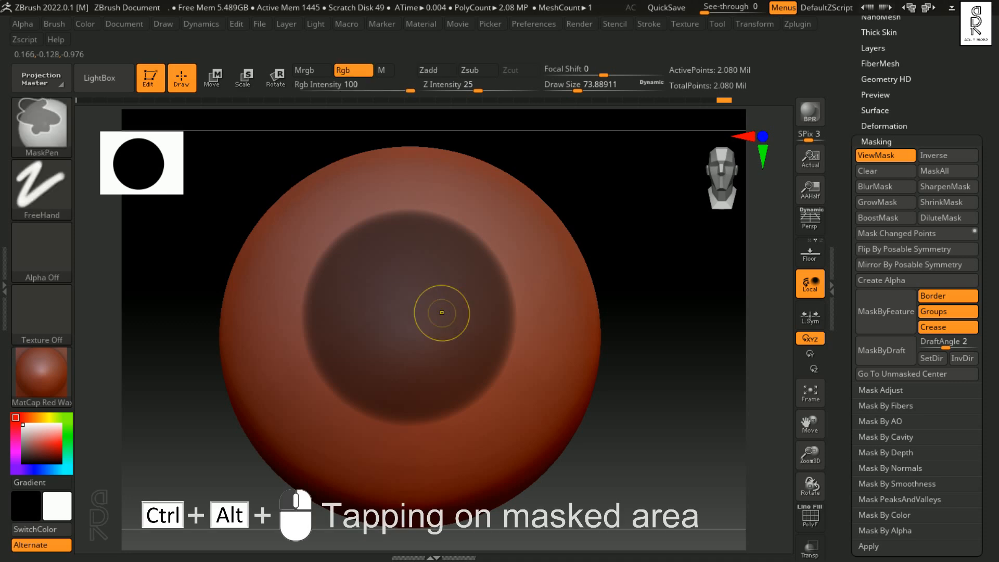
ctrl+alt+click(437, 313)
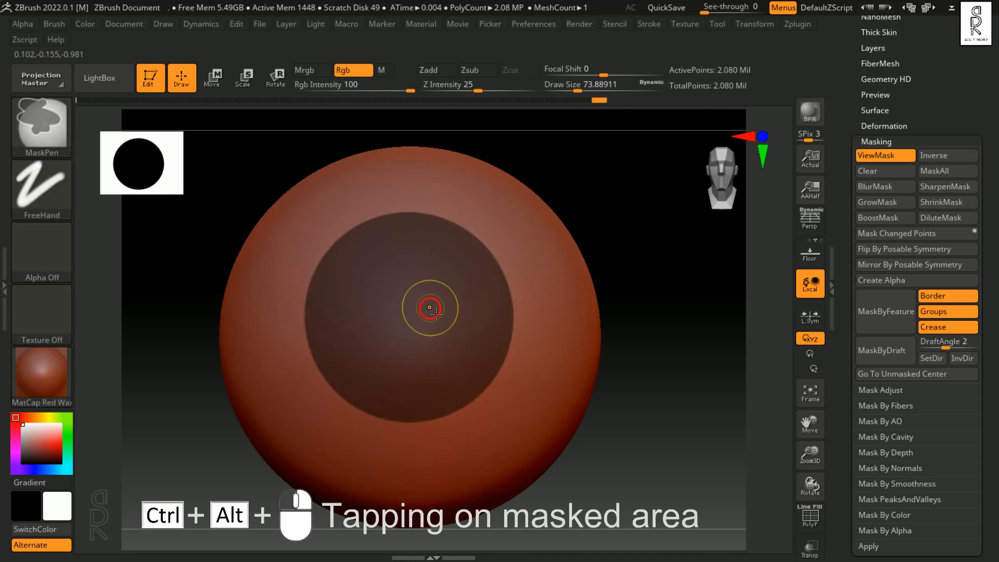
ctrl+alt+click(431, 308)
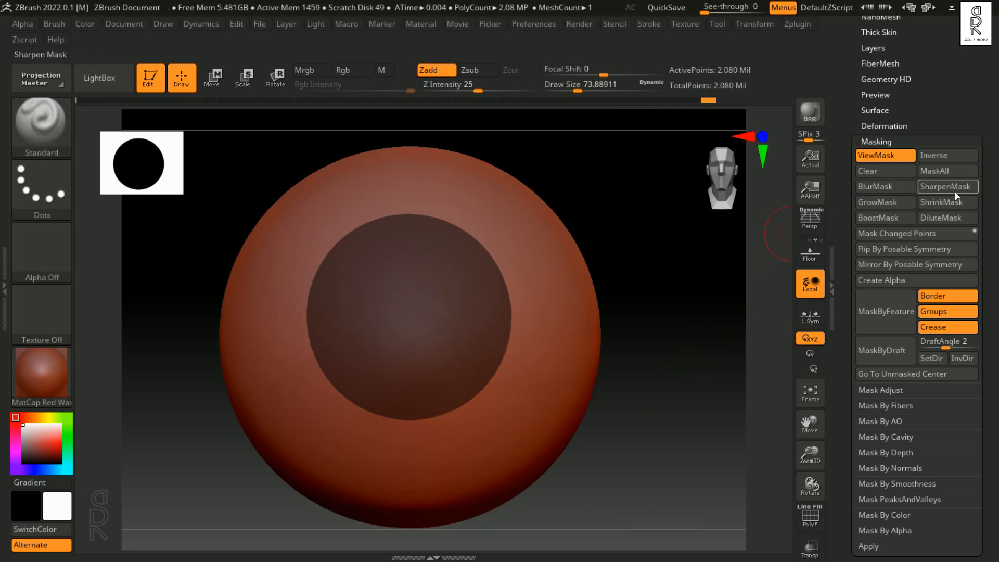
Step: Grow the round mask in two passes with GrowMask, sharpening its edge after each pass
click(888, 202)
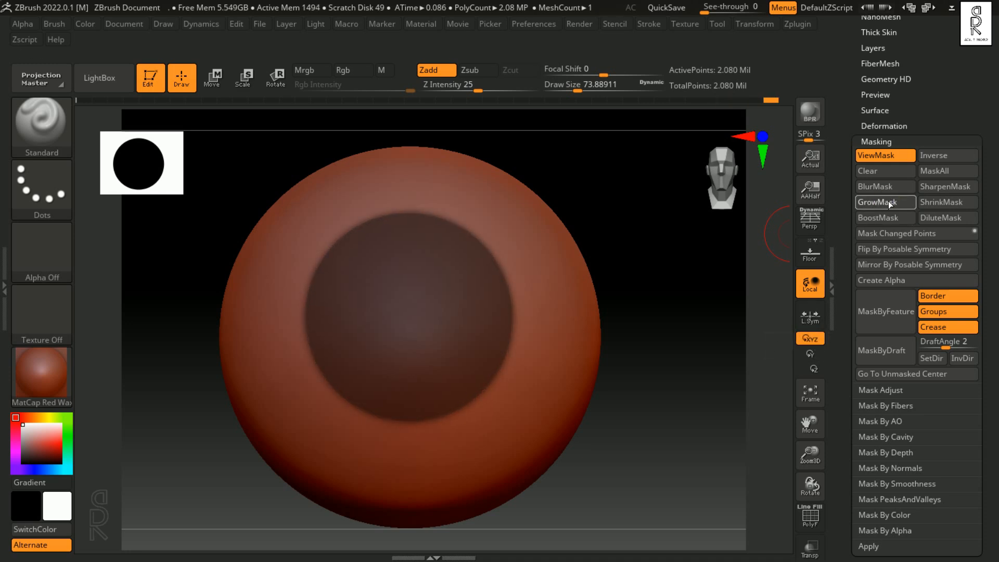
click(950, 189)
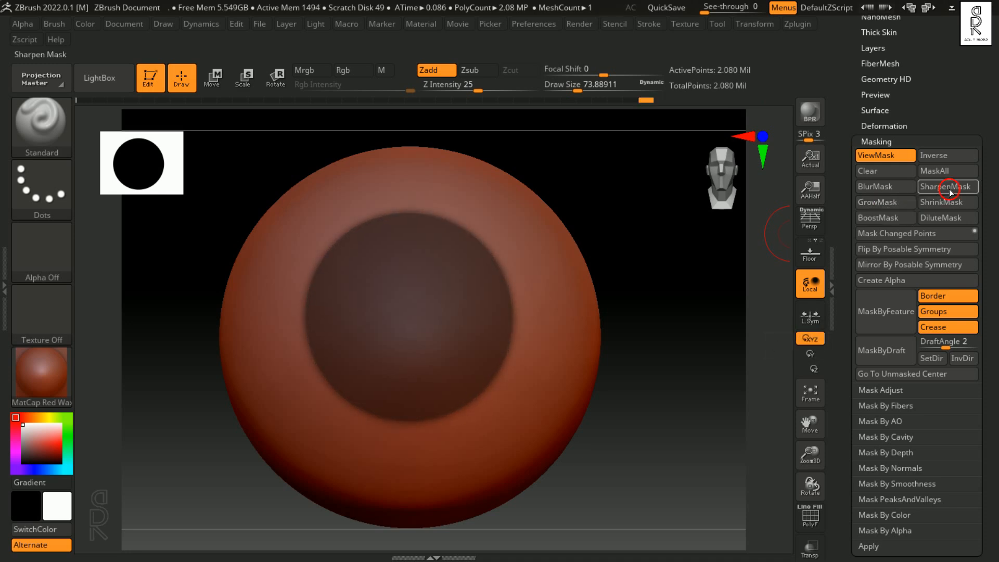
click(884, 202)
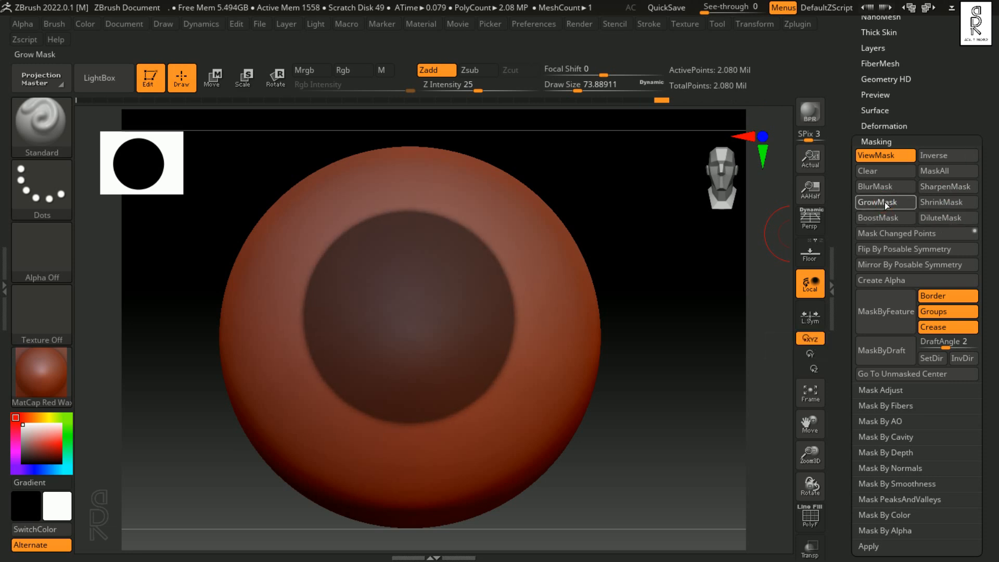
click(943, 191)
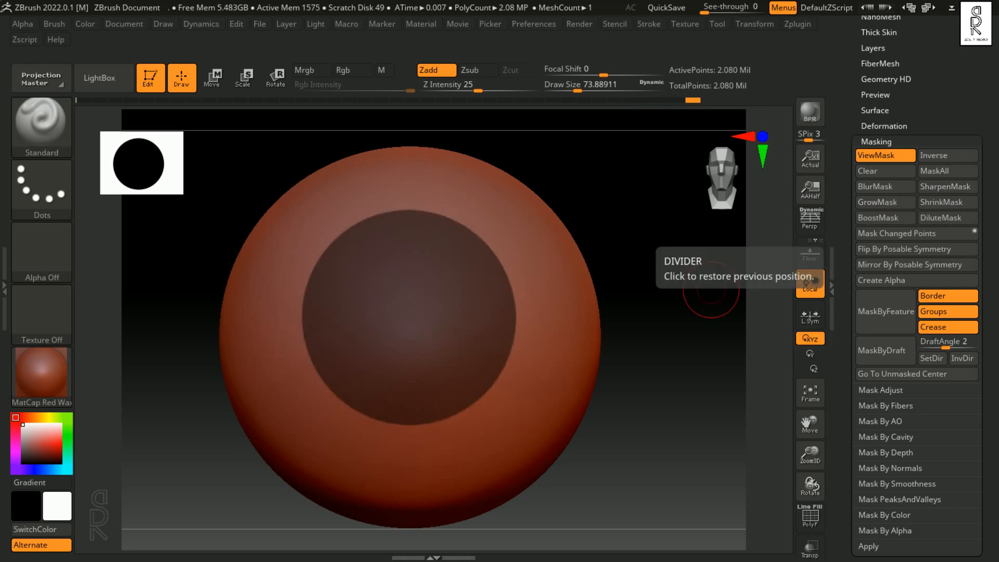
Step: Shrink the round mask repeatedly with ShrinkMask, sharpening its edge between the passes and at the end
click(957, 204)
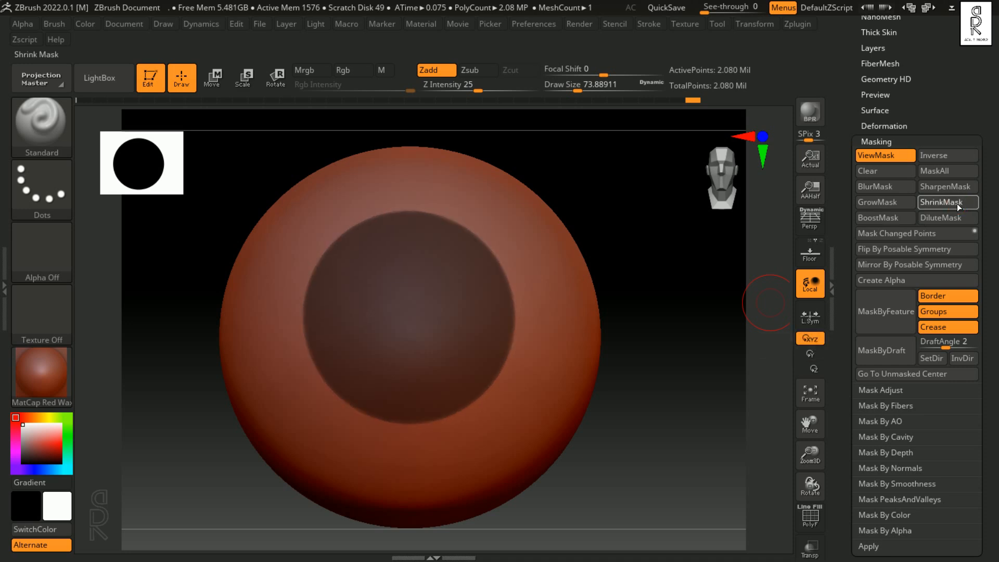
click(957, 204)
click(958, 205)
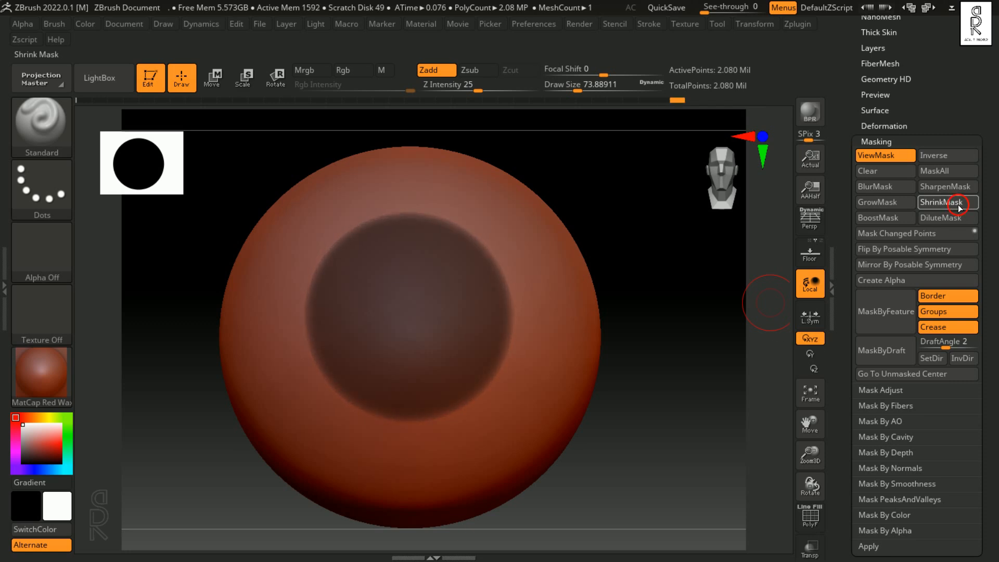
click(957, 187)
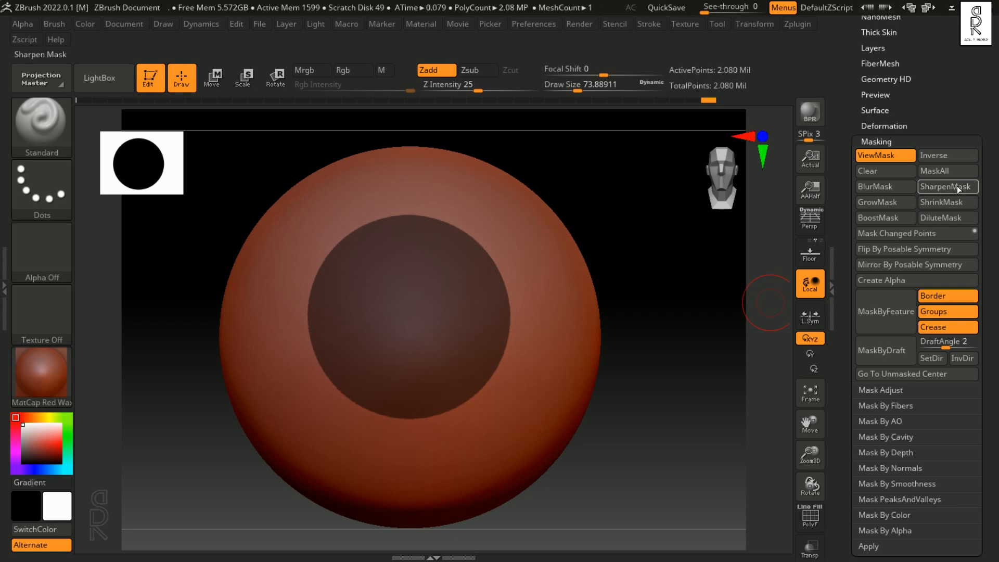
click(957, 203)
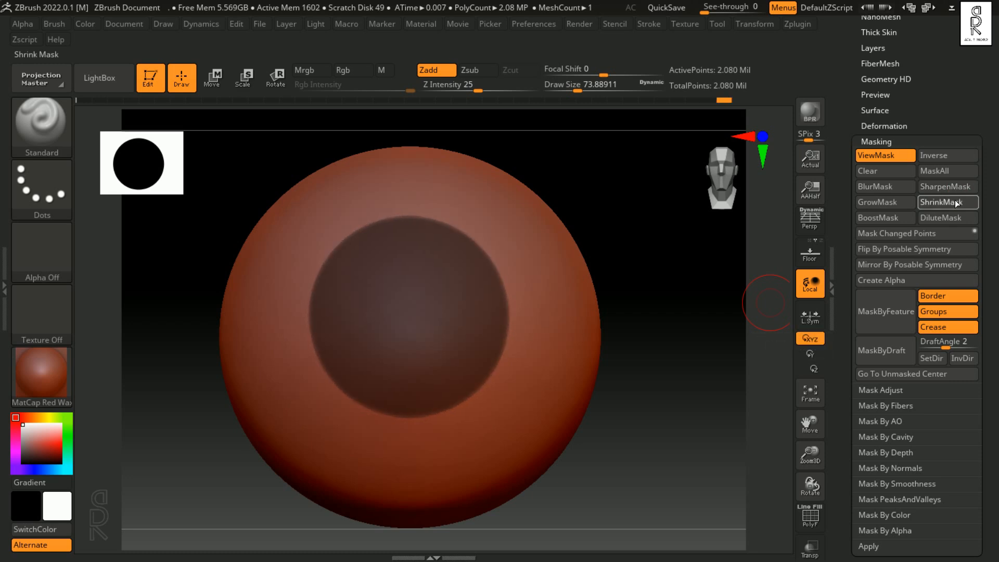
click(951, 186)
click(952, 187)
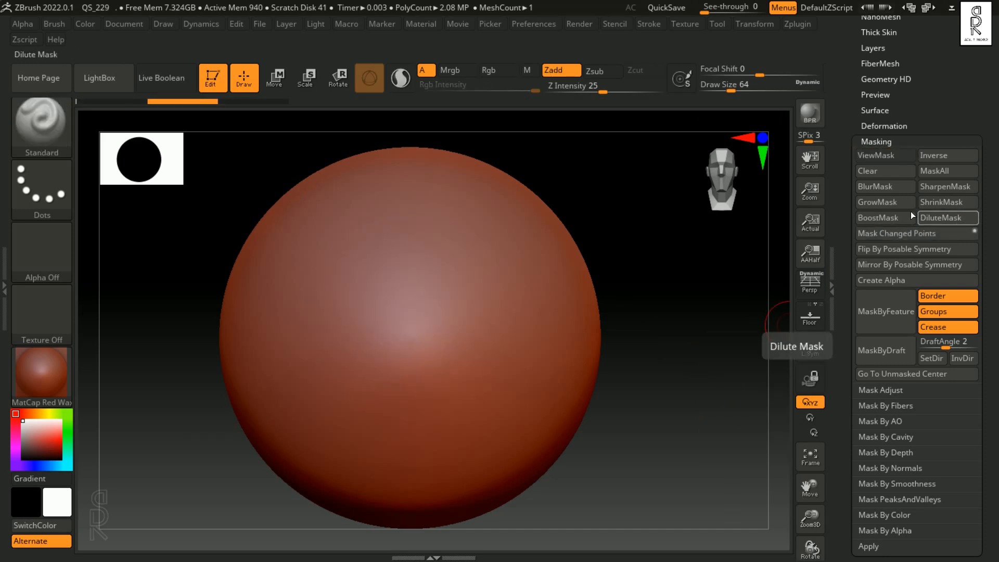
Step: Paint a ring-shaped mask around the sphere's centre and strengthen it twice with BoostMask
mouse_move(432, 239)
ctrl+mouse_down()
mouse_move(419, 242)
mouse_move(458, 400)
mouse_move(419, 237)
ctrl+mouse_up()
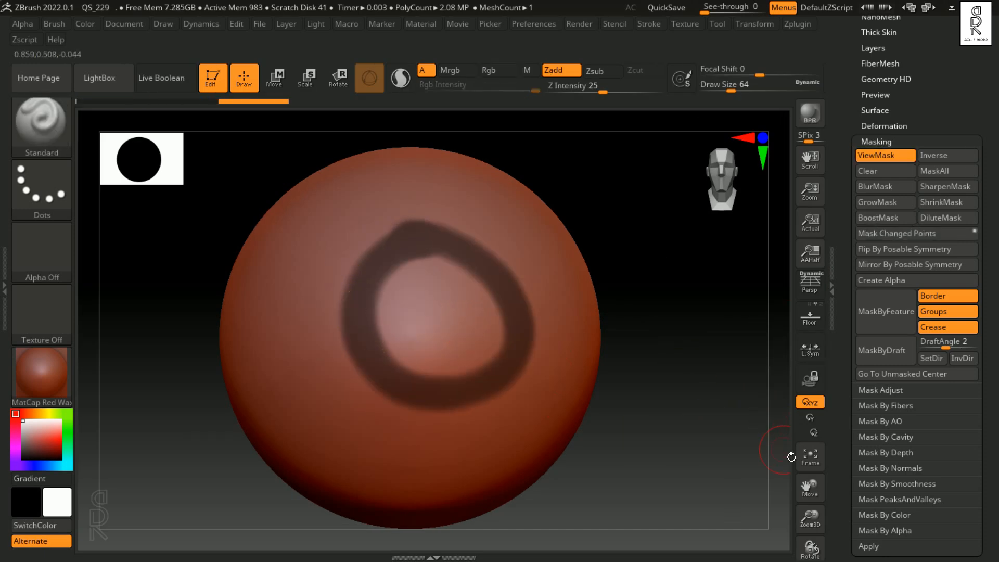
click(882, 217)
click(881, 218)
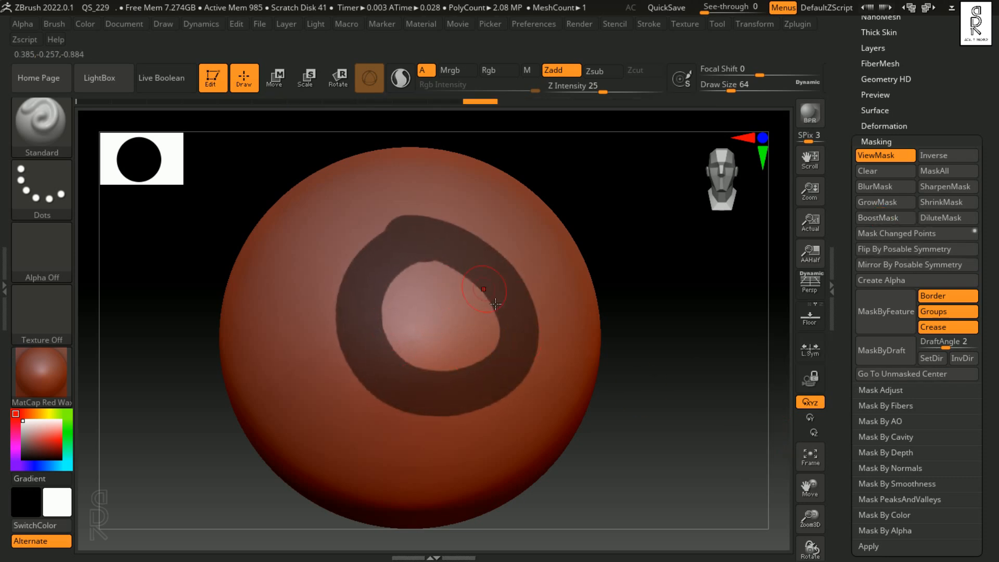
Step: Clear the boosted ring mask, paint a new ring near the sphere's centre and weaken it three times with DiluteMask
ctrl+drag(713, 294, 768, 372)
mouse_move(419, 243)
ctrl+mouse_down()
mouse_move(426, 369)
mouse_move(436, 251)
ctrl+mouse_up()
click(942, 219)
click(941, 218)
click(942, 218)
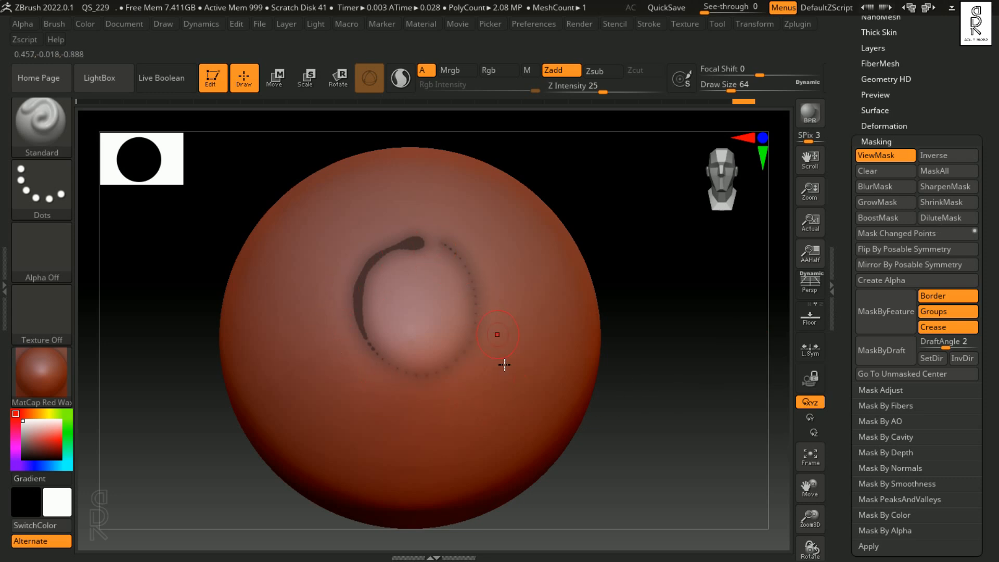
Step: Undo the diluted ring mask until the sphere is unmasked
key(ctrl+z)
key(ctrl+z)
key(ctrl+z)
key(ctrl+z)
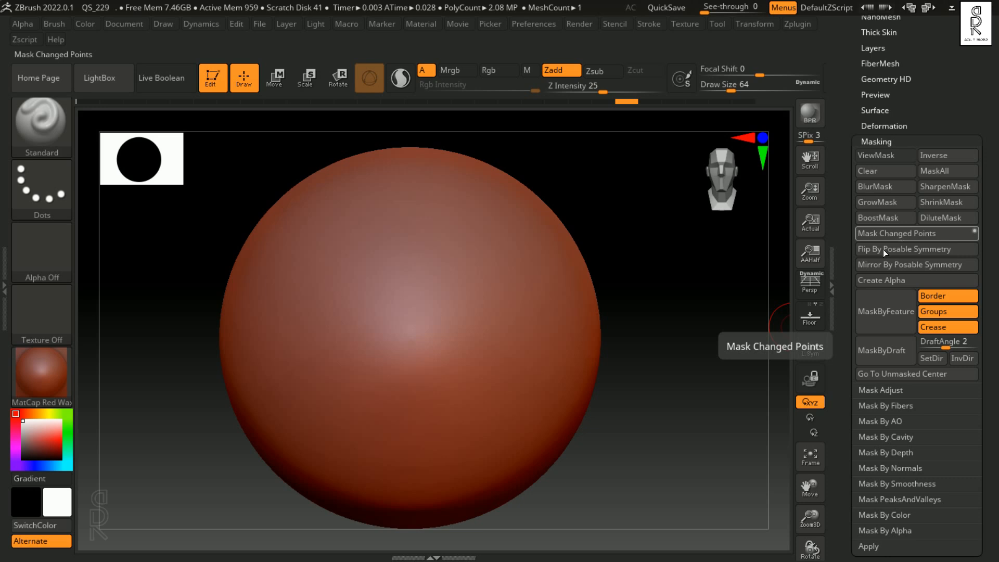
Step: Sculpt an S-shaped stroke on the sphere and apply Mask Changed Points, then undo the mask and reapply it with its small option toggled
mouse_move(449, 219)
mouse_down()
mouse_move(435, 206)
mouse_move(411, 317)
mouse_move(492, 385)
mouse_move(373, 409)
mouse_up()
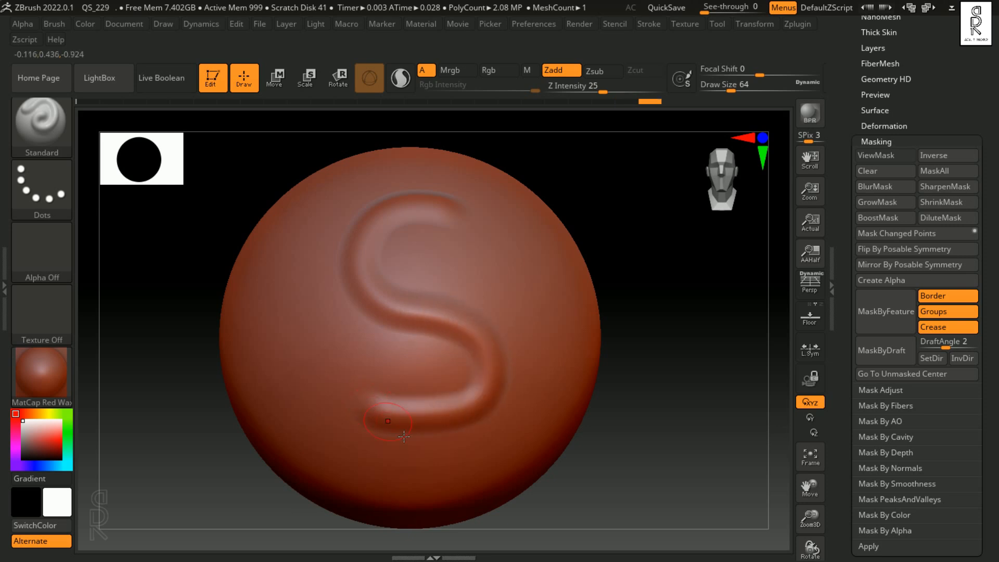
click(910, 235)
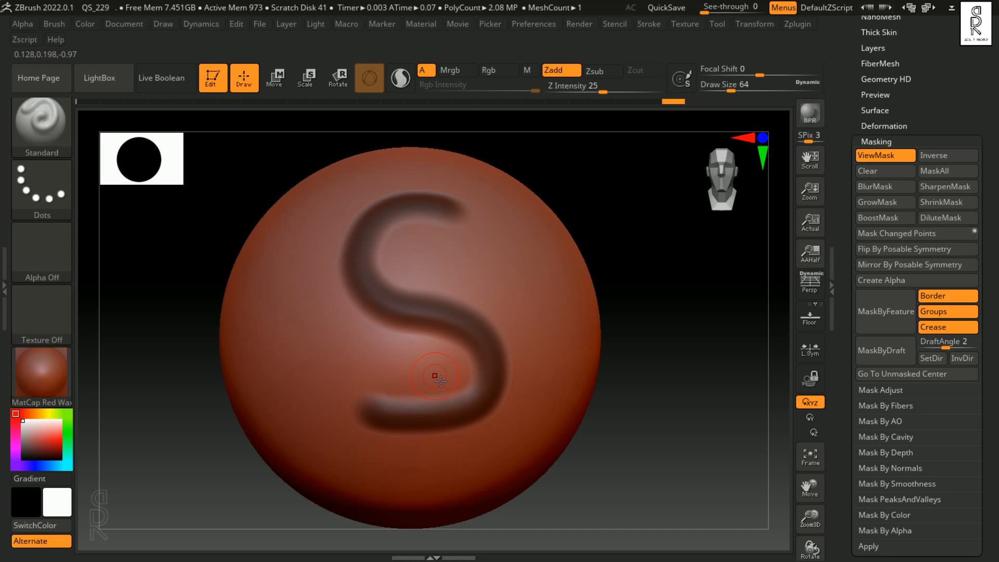
key(ctrl+h)
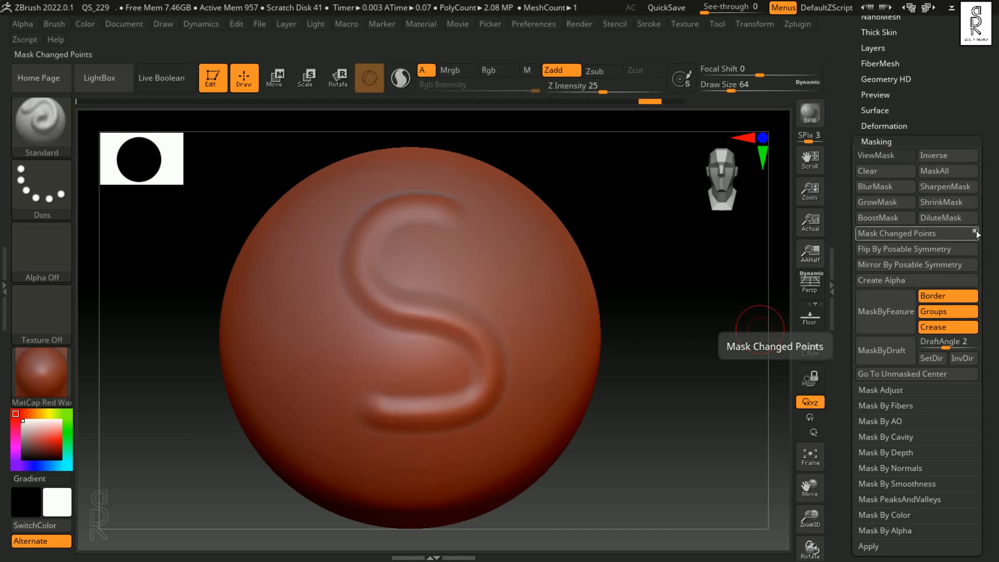
click(929, 235)
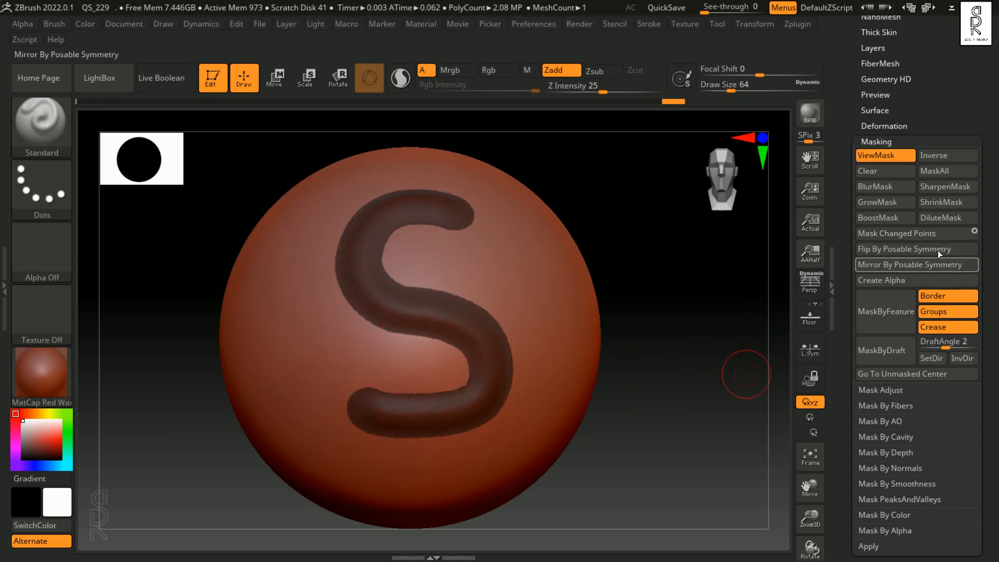
Step: Adjust the S-shaped mask with DiluteMask, ShrinkMask, GrowMask, BlurMask and SharpenMask
click(954, 217)
click(957, 202)
click(959, 203)
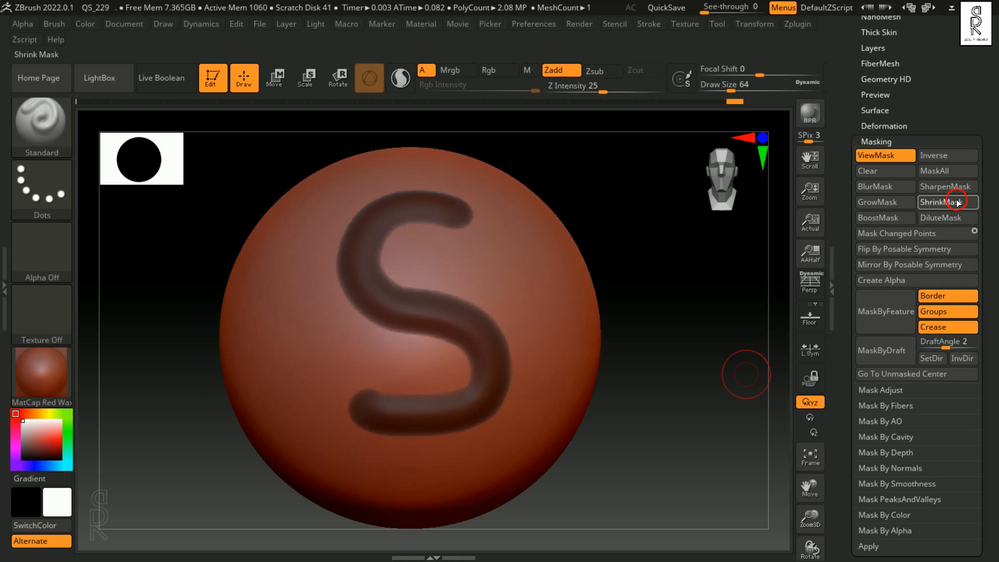
click(881, 201)
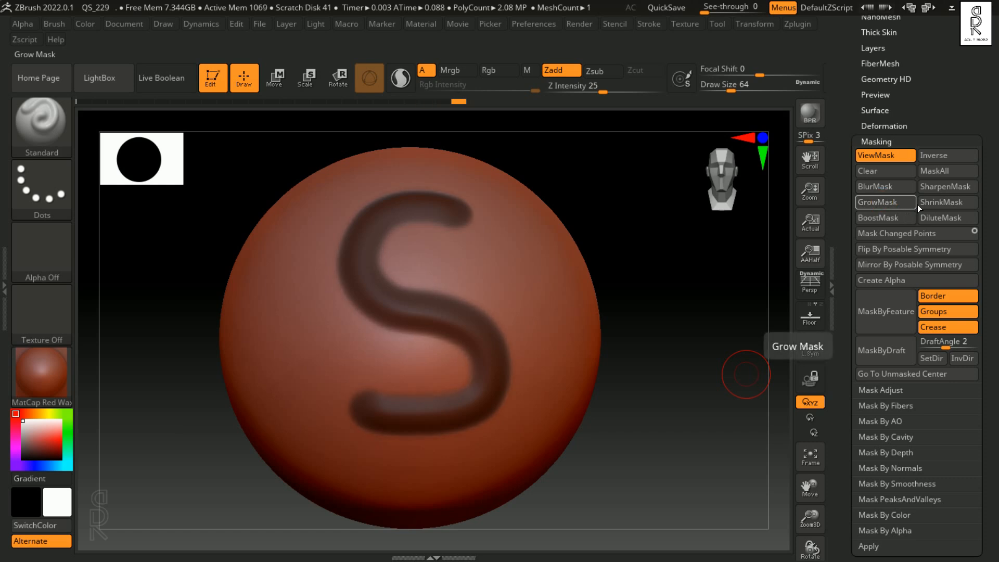
click(882, 185)
click(947, 186)
click(895, 189)
Step: Step back through the undo history to the smooth, unmasked sphere
drag(697, 389, 639, 408)
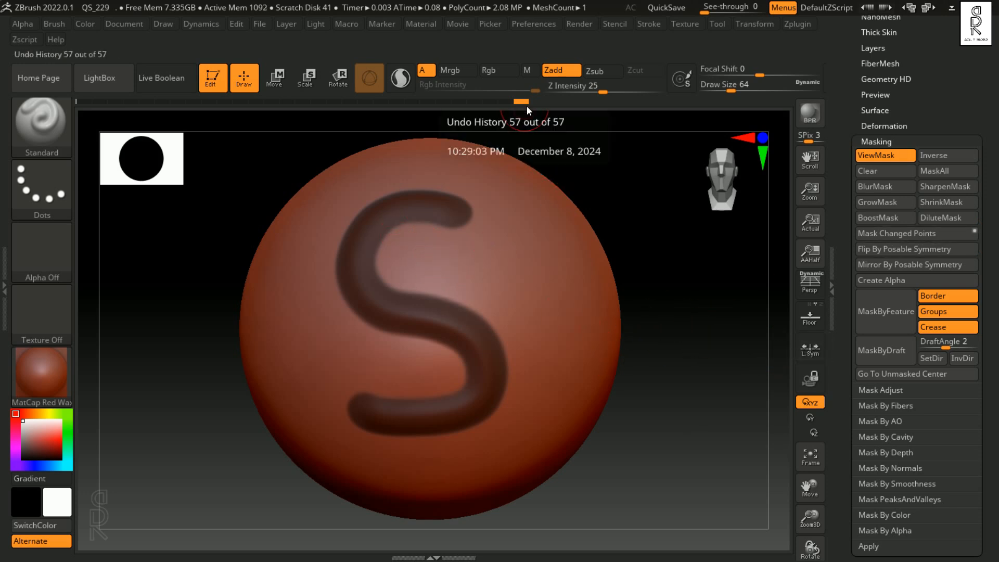
key(ctrl+h)
drag(519, 104, 256, 103)
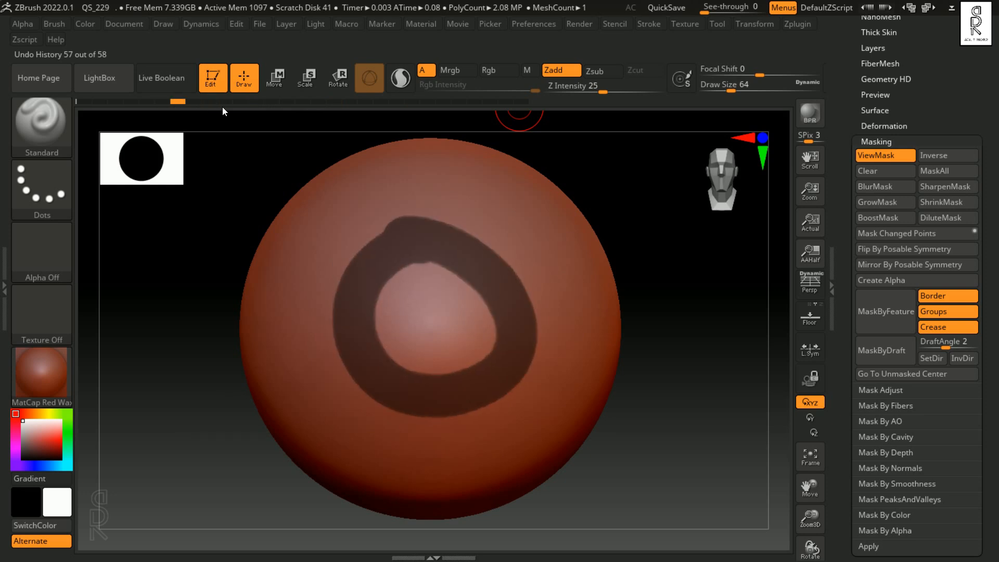
alt+drag(709, 345, 689, 355)
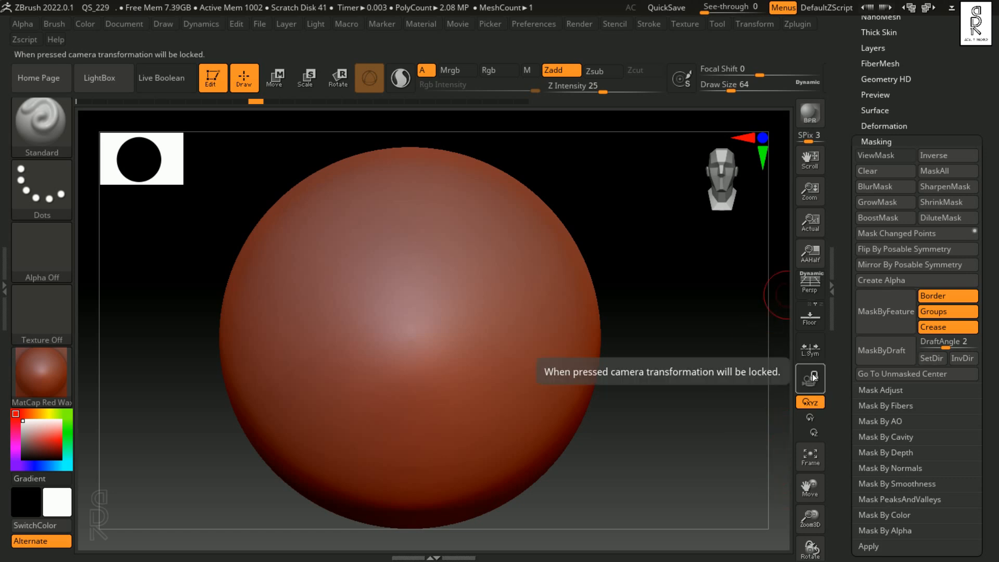
Step: Mask an arrow pointing down on the sphere using MaskPen with the DragRect stroke and an arrow alpha, accepting removal of newer undo history
ctrl+click(41, 189)
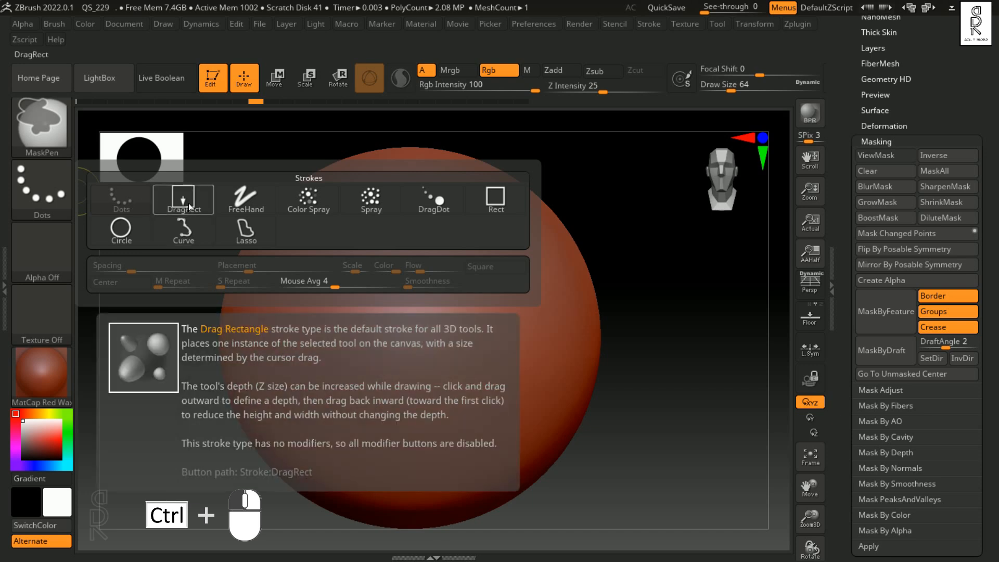
ctrl+click(189, 203)
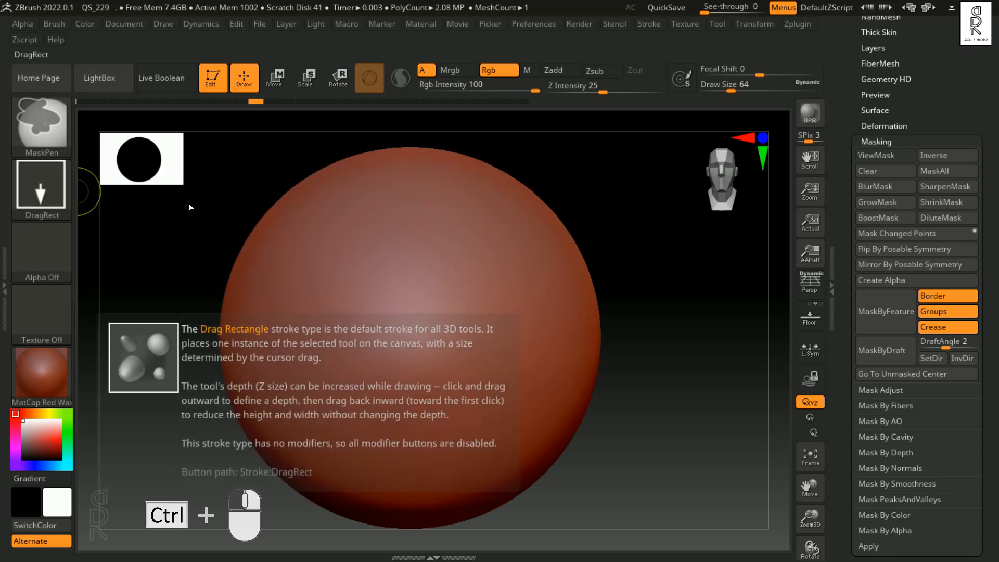
ctrl+click(48, 257)
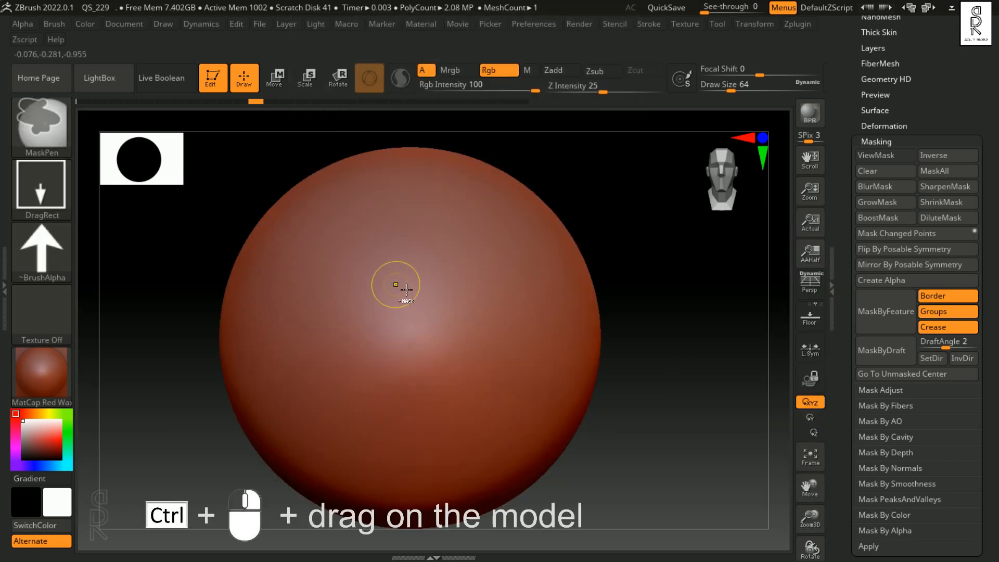
mouse_move(420, 290)
ctrl+mouse_down()
mouse_move(434, 371)
mouse_move(419, 412)
ctrl+mouse_up()
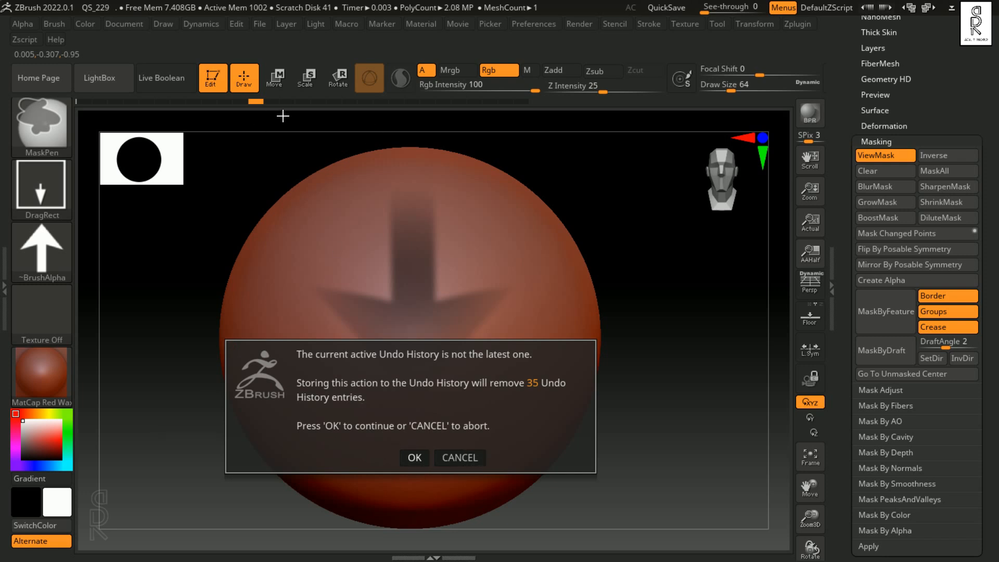
click(425, 463)
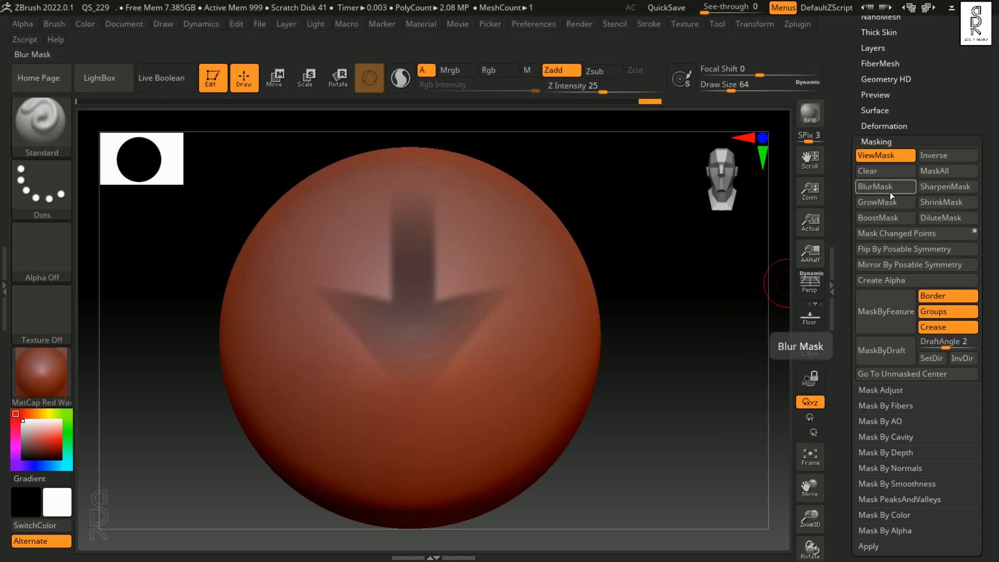
Step: Sharpen the arrow mask three times with SharpenMask, then restore the arrow mask as first drawn
click(955, 186)
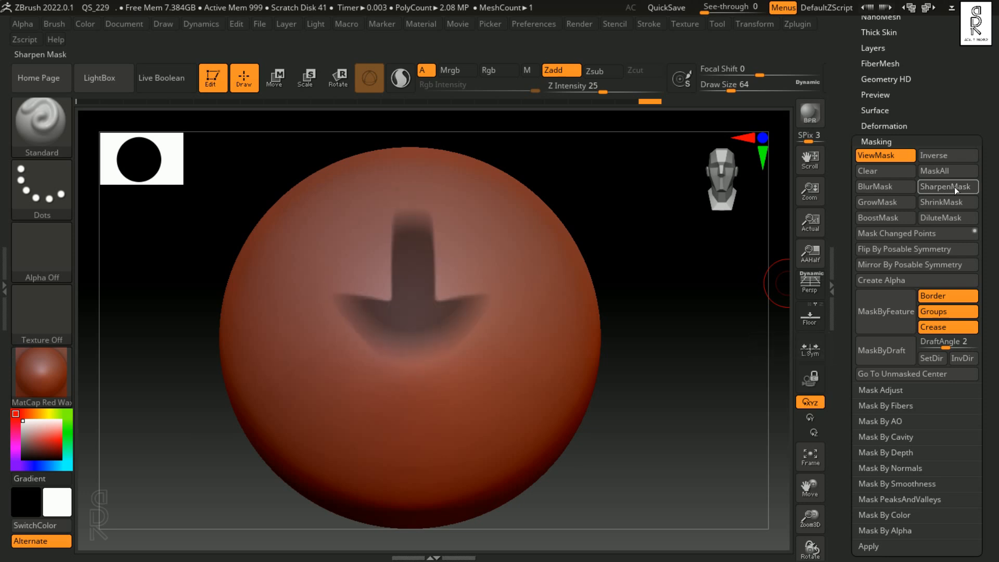
click(955, 187)
click(955, 186)
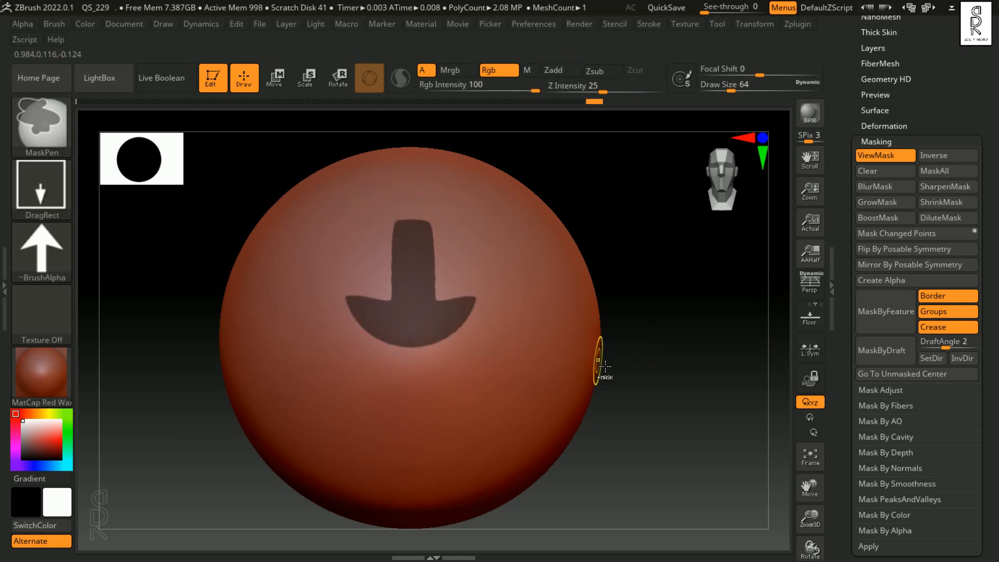
ctrl+click(643, 360)
ctrl+click(658, 366)
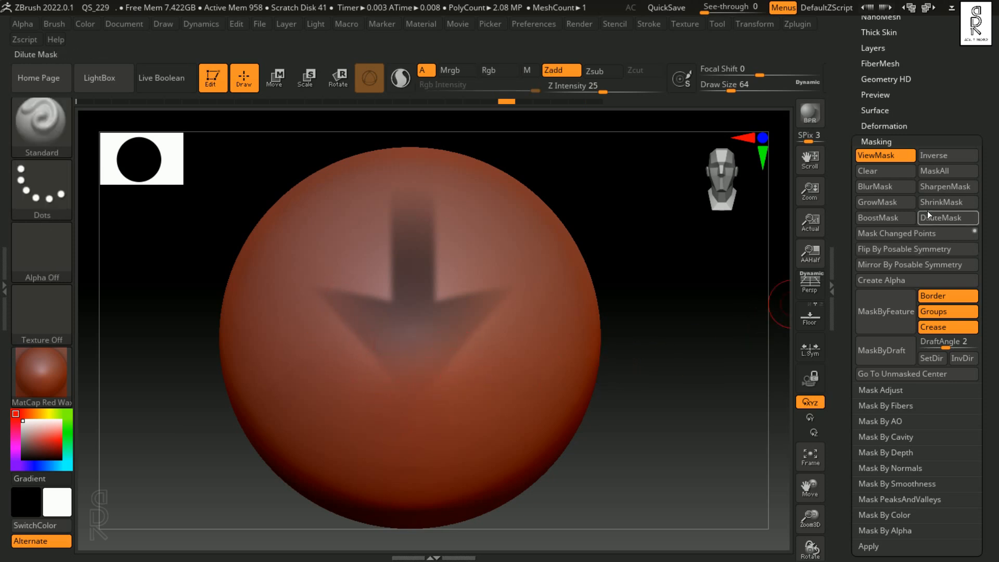
Step: Try GrowMask on the arrow mask, and return to the arrow mask as first drawn in the undo history
click(893, 203)
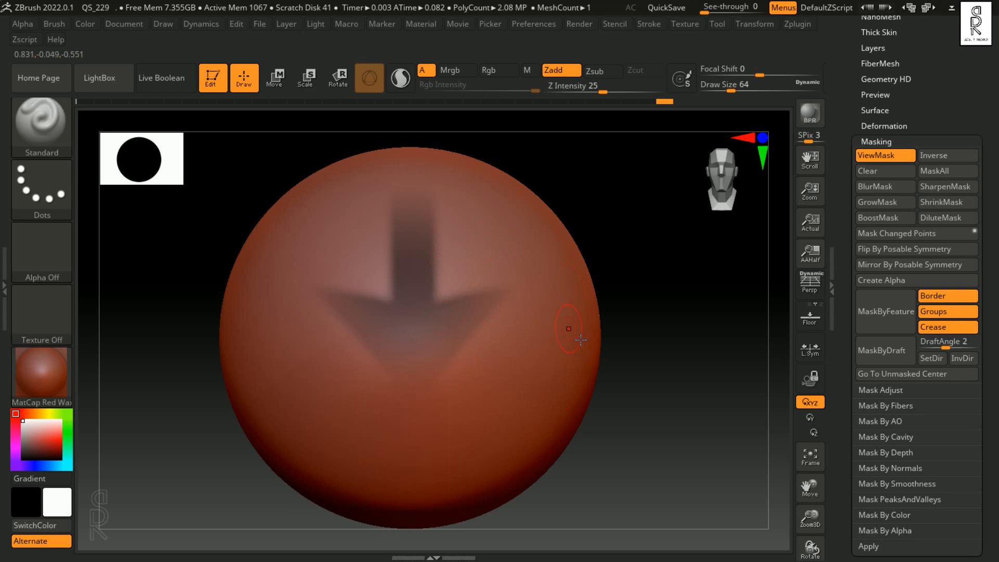
key(ctrl)
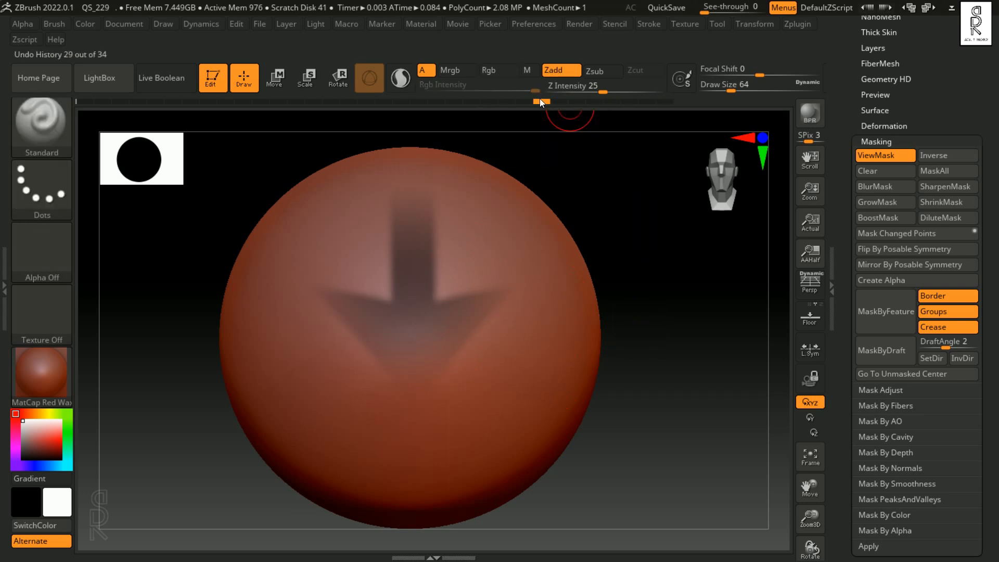
drag(521, 102, 498, 105)
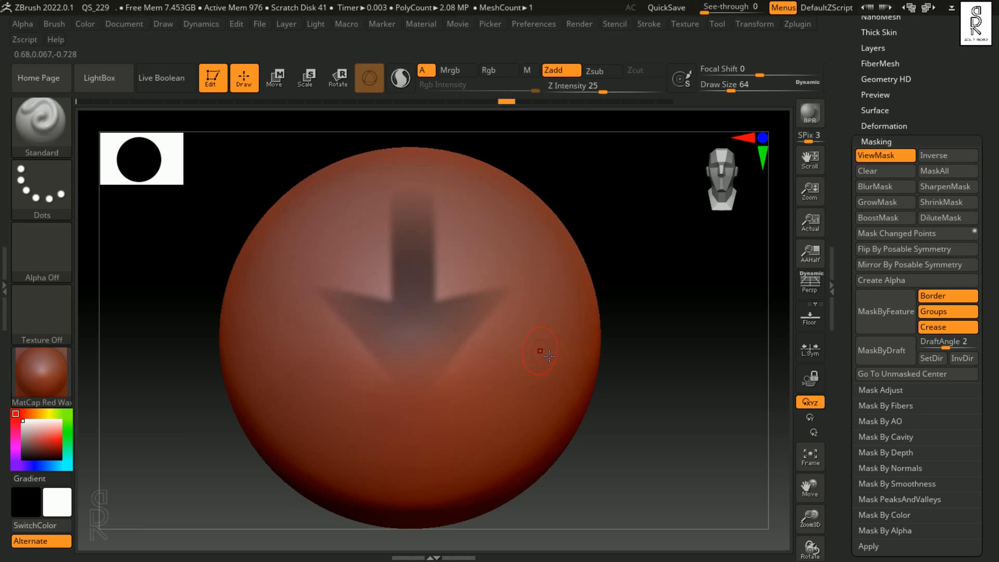
Step: Strengthen the arrow mask on the sphere by applying BoostMask repeatedly
click(878, 219)
click(878, 218)
click(877, 218)
click(877, 218)
click(877, 219)
click(878, 219)
click(877, 218)
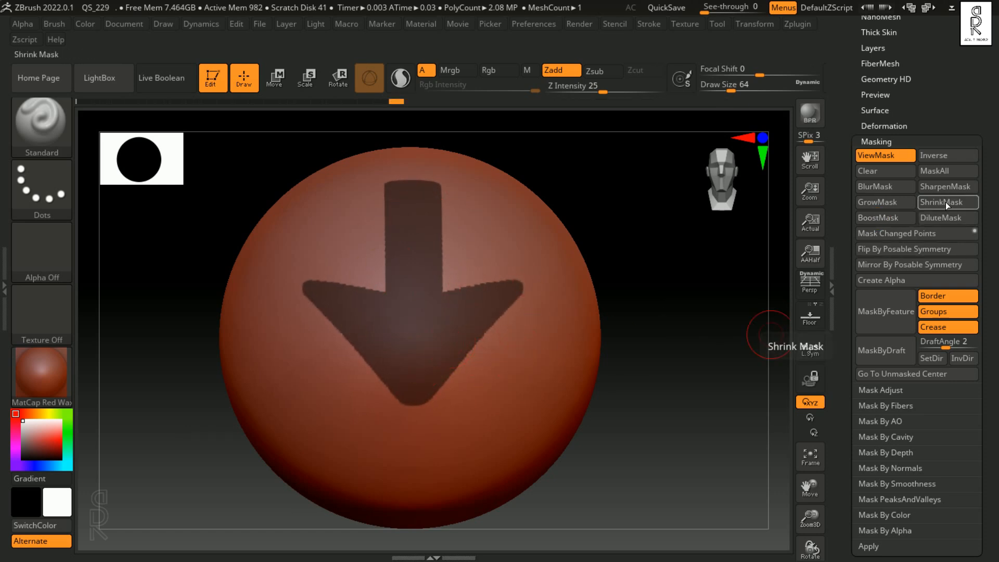
Step: Adjust the boosted arrow mask with DiluteMask, SharpenMask, BlurMask, GrowMask and ShrinkMask
click(951, 219)
click(950, 219)
click(950, 189)
click(950, 189)
click(891, 190)
click(890, 189)
click(963, 189)
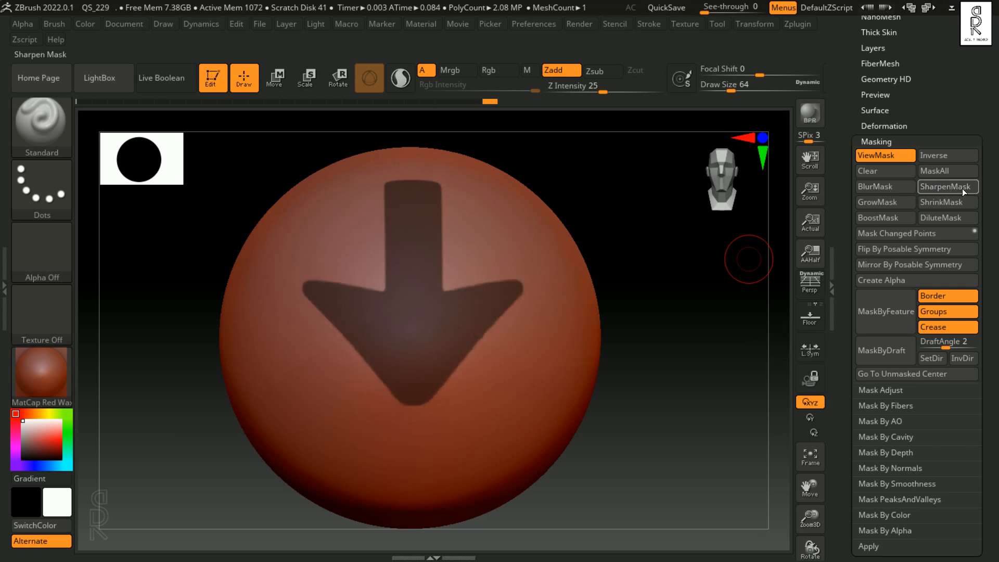
click(962, 189)
click(888, 205)
click(888, 205)
click(960, 202)
click(961, 202)
click(961, 188)
click(962, 187)
Step: Toggle the display of the arrow mask, and step back through the undo history to the smooth, unmasked sphere
mouse_move(457, 195)
mouse_down()
mouse_move(484, 295)
mouse_move(556, 309)
mouse_move(375, 427)
mouse_move(291, 333)
mouse_move(312, 245)
mouse_move(490, 241)
mouse_move(364, 430)
mouse_move(508, 390)
mouse_move(505, 236)
mouse_move(482, 219)
mouse_up()
mouse_move(682, 409)
mouse_down()
mouse_move(727, 401)
mouse_move(656, 424)
mouse_move(714, 380)
mouse_move(670, 401)
mouse_move(746, 433)
mouse_move(691, 427)
mouse_move(675, 406)
mouse_up()
key(ctrl+h)
key(ctrl+h)
key(ctrl+z)
key(ctrl+z)
drag(615, 102, 182, 102)
ctrl+drag(677, 297, 727, 359)
click(722, 392)
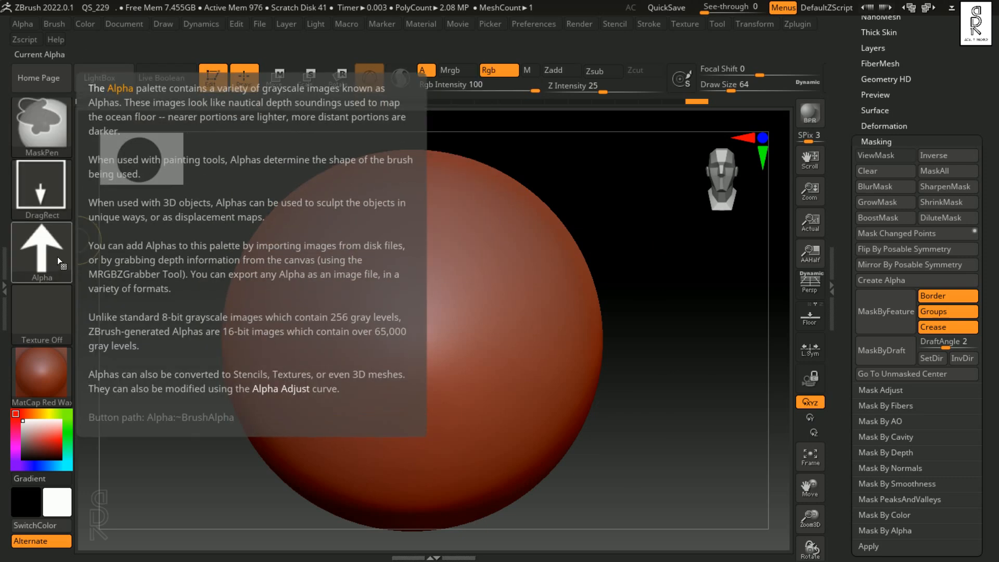
Step: Turn off the arrow alpha for MaskPen and set its stroke to Curve
ctrl+click(61, 258)
click(116, 268)
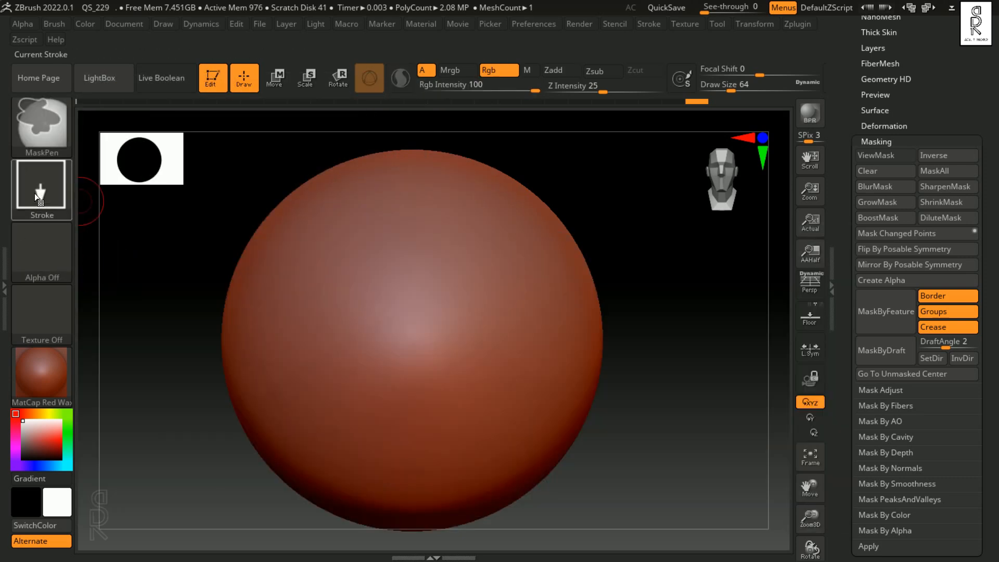
click(37, 195)
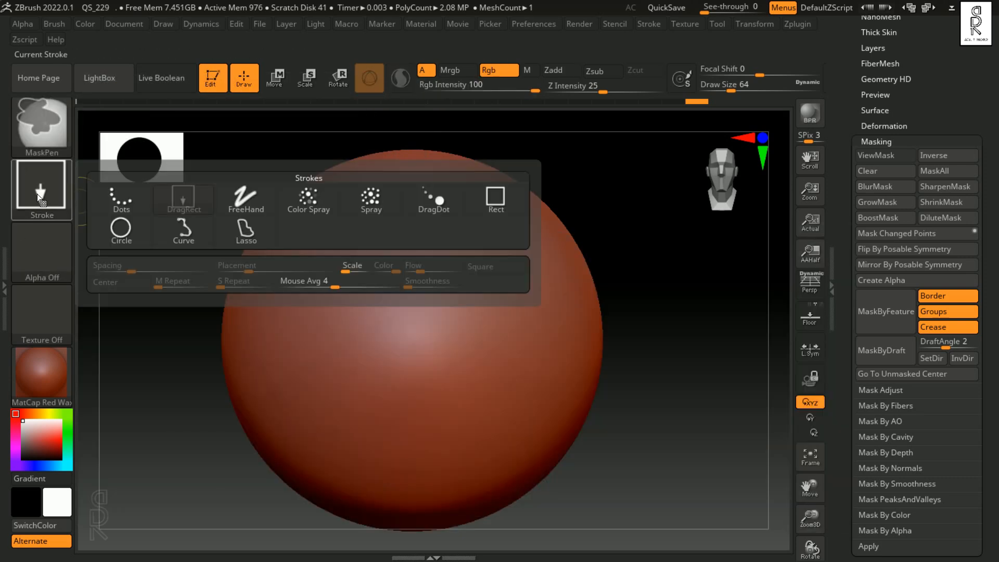
click(187, 235)
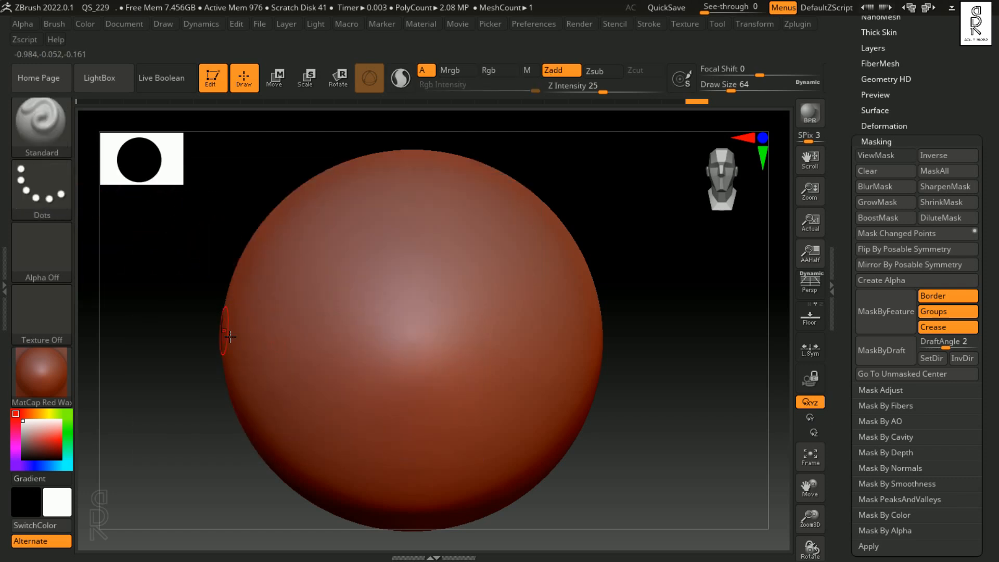
Step: Mask the upper part of the sphere with a straight, diagonal Curve line, and undo that mask
mouse_move(162, 355)
mouse_down()
mouse_move(167, 368)
mouse_move(495, 237)
mouse_move(591, 212)
mouse_move(586, 222)
mouse_move(635, 216)
mouse_up()
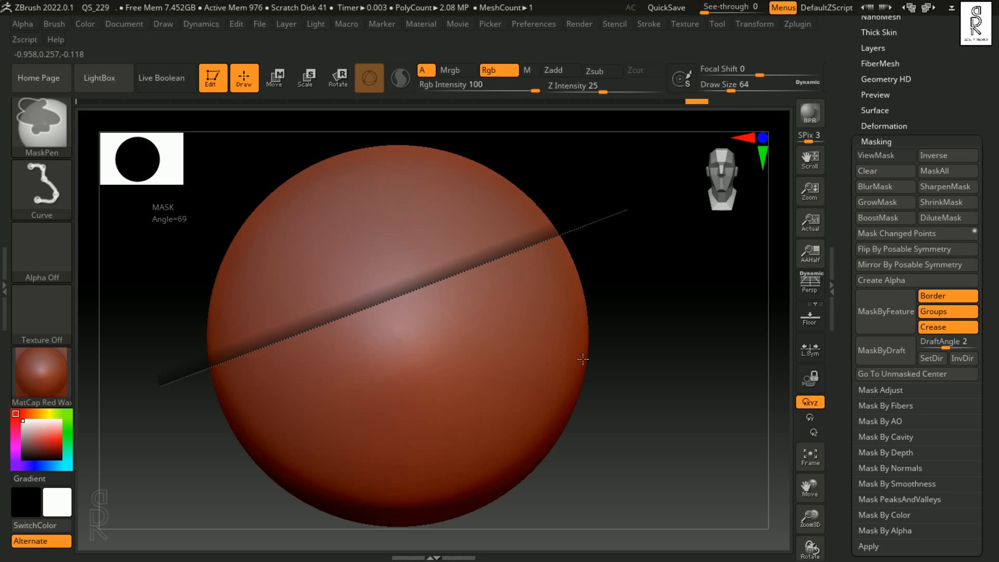
ctrl+drag(583, 359, 585, 361)
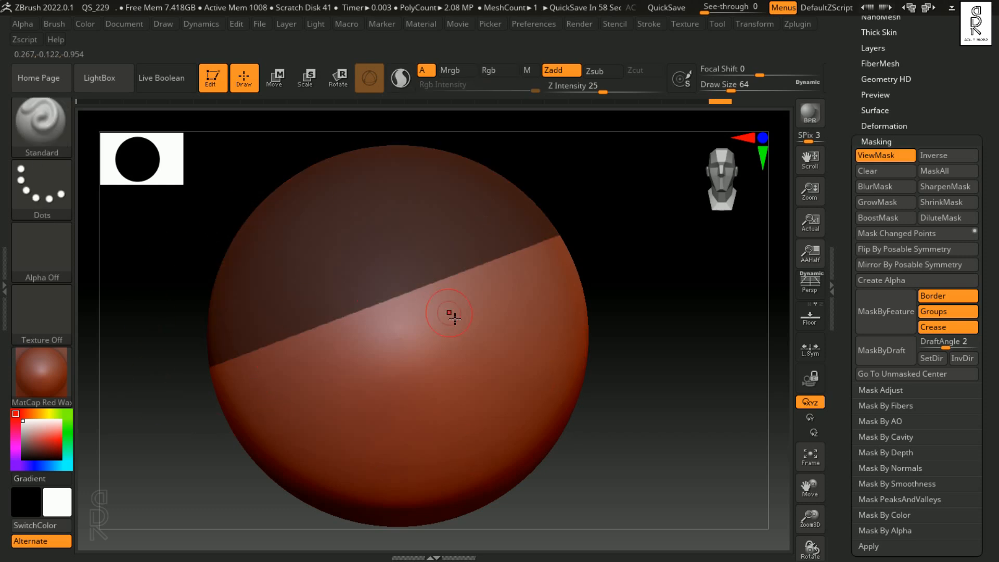
key(ctrl+z)
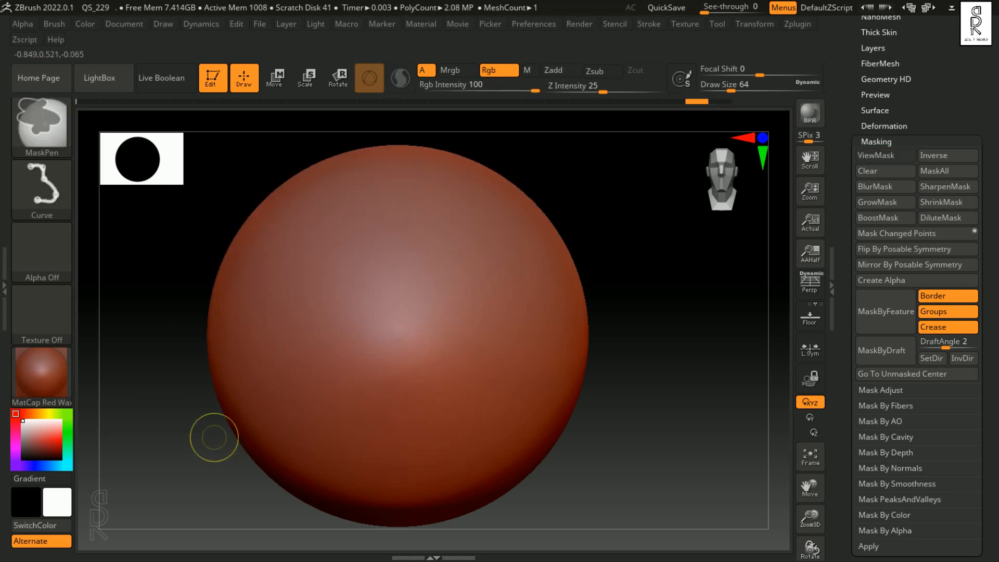
Step: Mask the upper part of the sphere with a Curve line bent into a smooth wave, and remove that mask
ctrl+drag(172, 376, 262, 372)
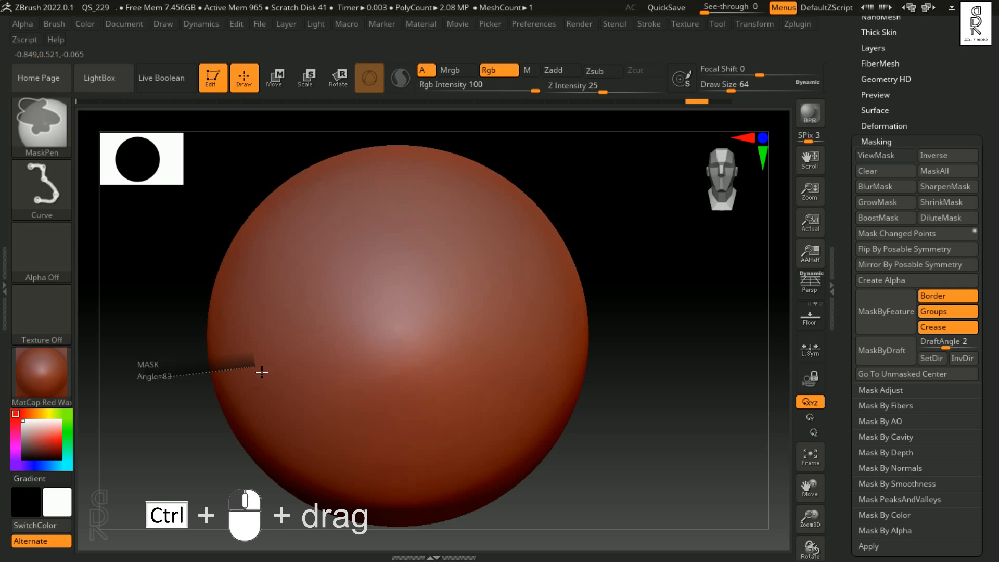
key(alt)
ctrl+alt+drag(262, 372, 331, 288)
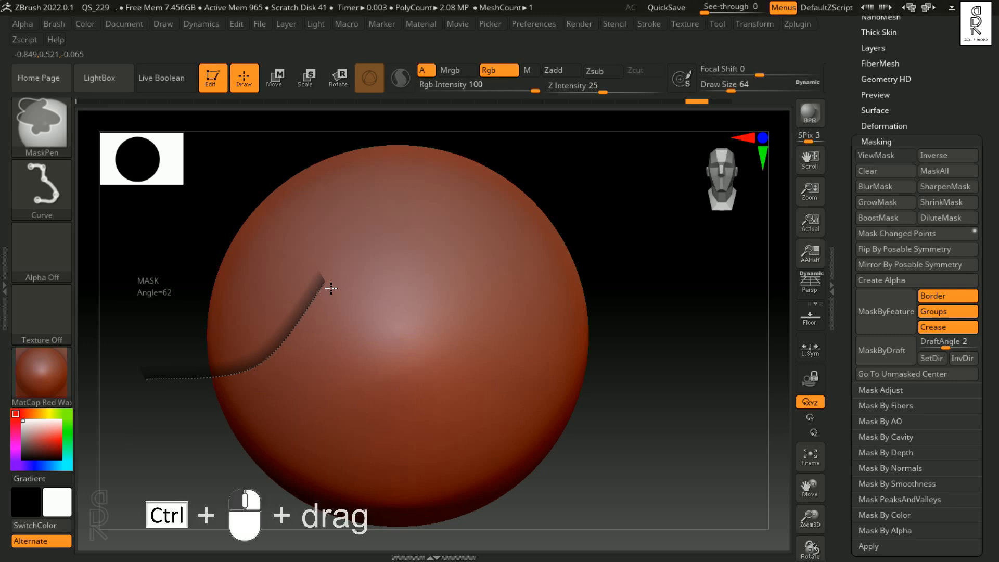
ctrl+drag(330, 288, 618, 300)
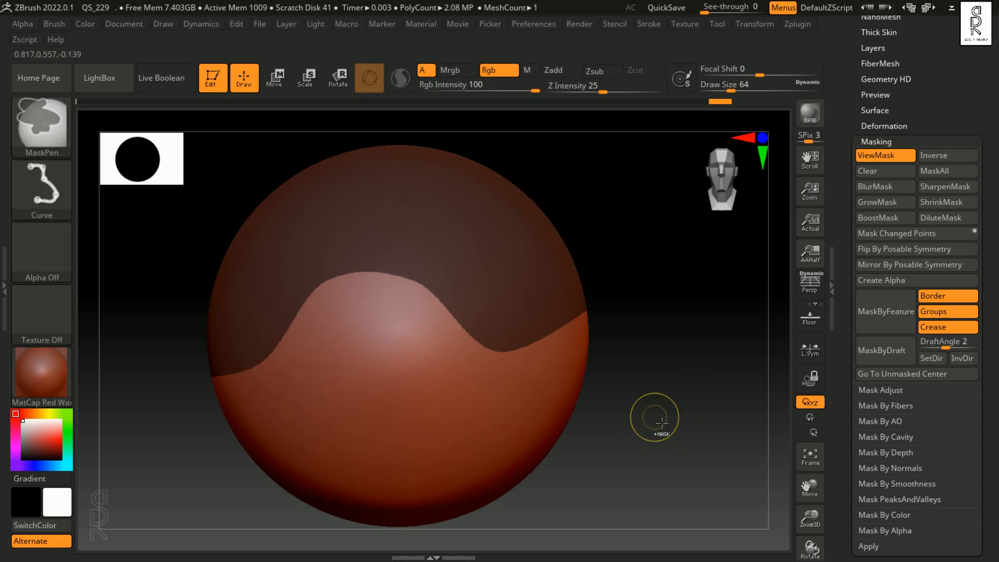
ctrl+drag(654, 413, 637, 416)
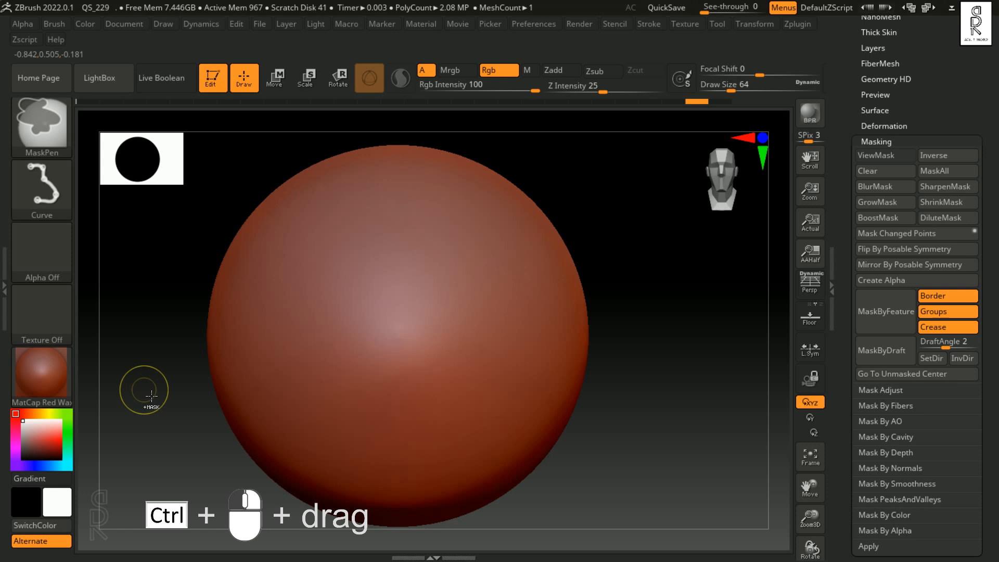
Step: Mask the sphere above a lower, gently waving Curve line, and undo back to the unmasked sphere
mouse_move(144, 390)
ctrl+mouse_down()
mouse_move(312, 359)
mouse_move(548, 409)
mouse_move(680, 285)
mouse_move(659, 287)
ctrl+mouse_up()
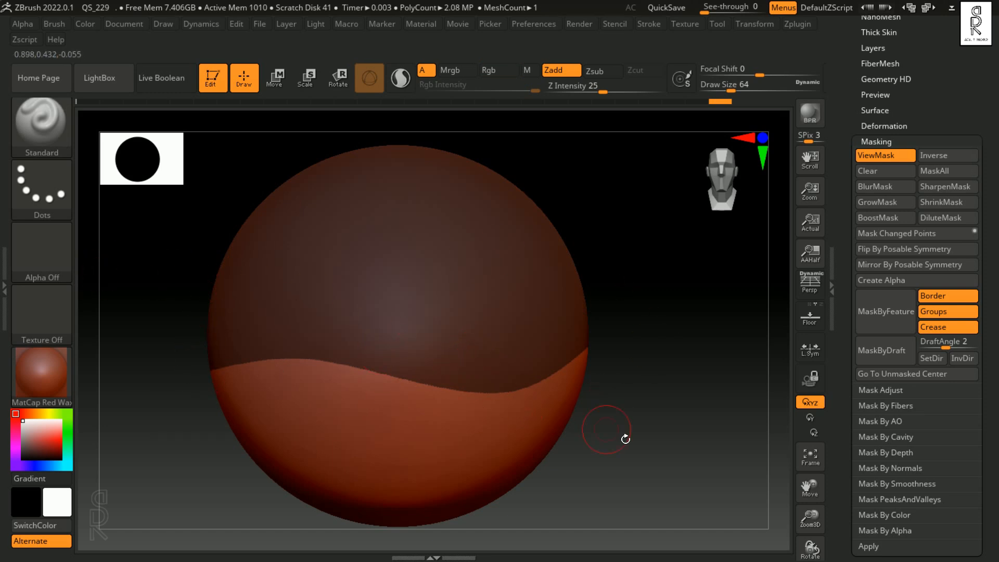
key(ctrl+z)
key(ctrl+z)
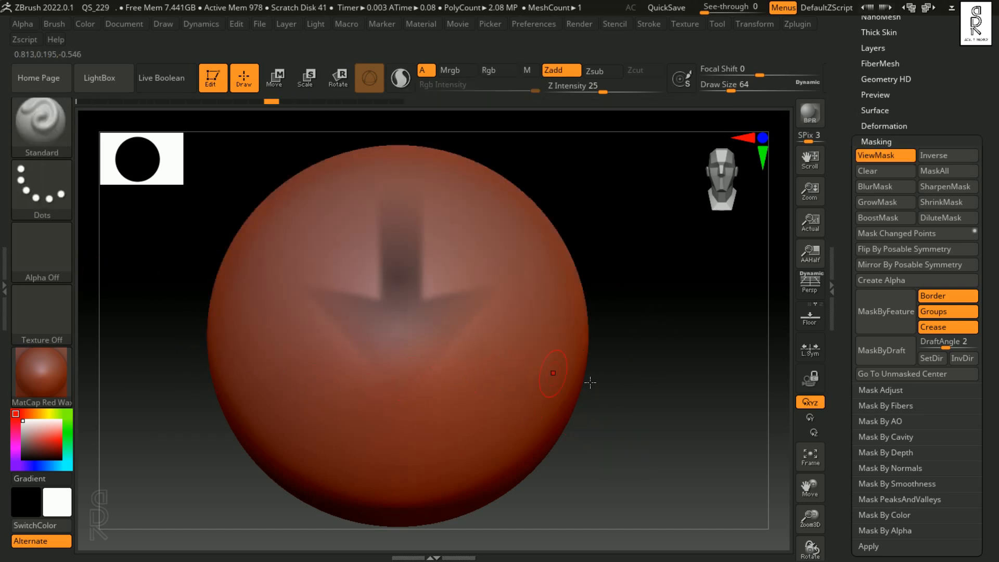
key(ctrl+z)
Step: Mask the lower part of the sphere with a Curve line that has sharp zigzag corners followed by smooth bends
ctrl+drag(150, 364, 285, 322)
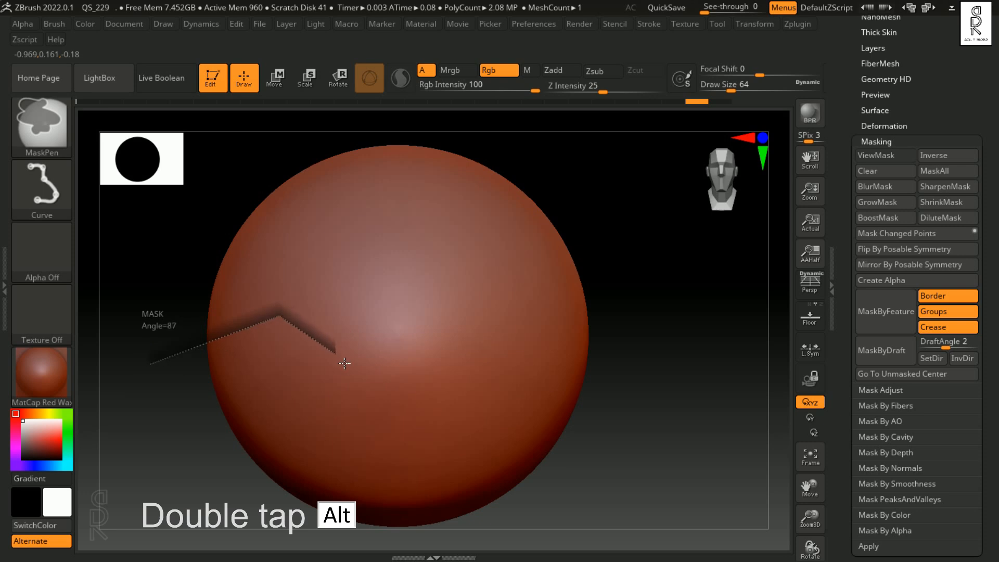
mouse_move(359, 369)
ctrl+mouse_down()
mouse_move(417, 317)
mouse_move(447, 333)
mouse_move(468, 366)
mouse_move(565, 303)
mouse_move(579, 368)
mouse_move(572, 401)
mouse_move(562, 292)
mouse_move(596, 340)
mouse_move(578, 331)
ctrl+mouse_up()
key(alt)
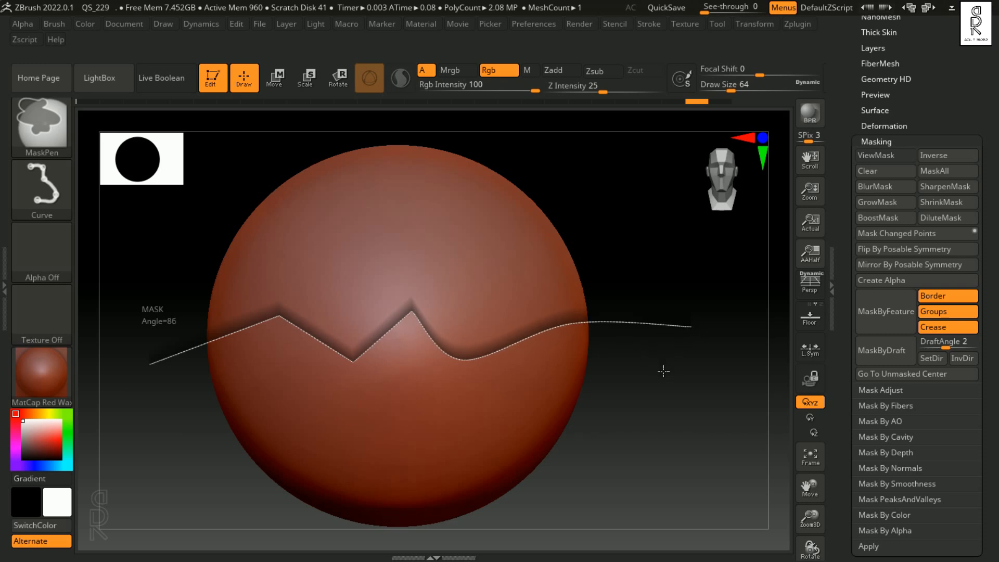
ctrl+shift+drag(193, 219, 155, 259)
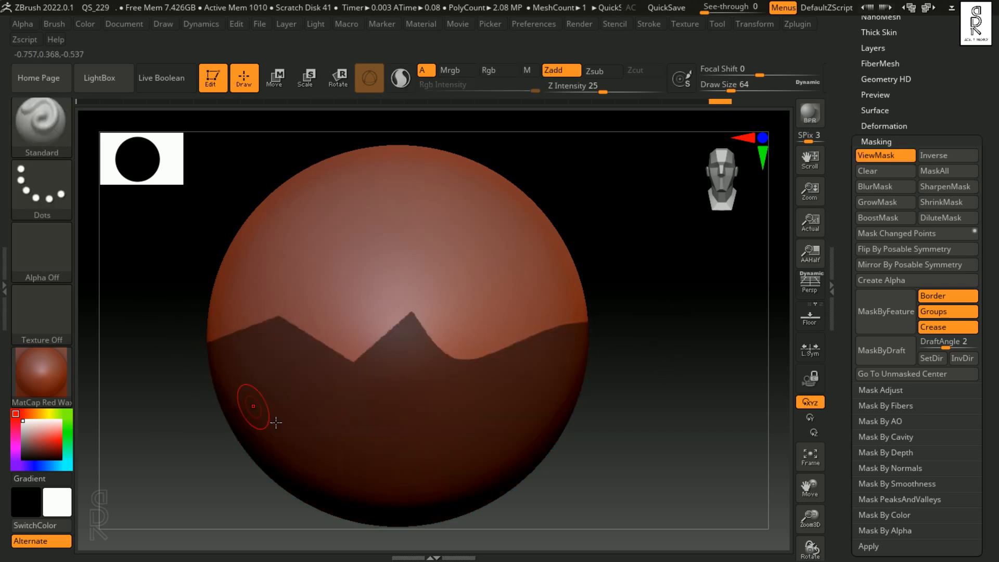
Step: Invert the zigzag mask, and clear the mask from the sphere
key(ctrl+i)
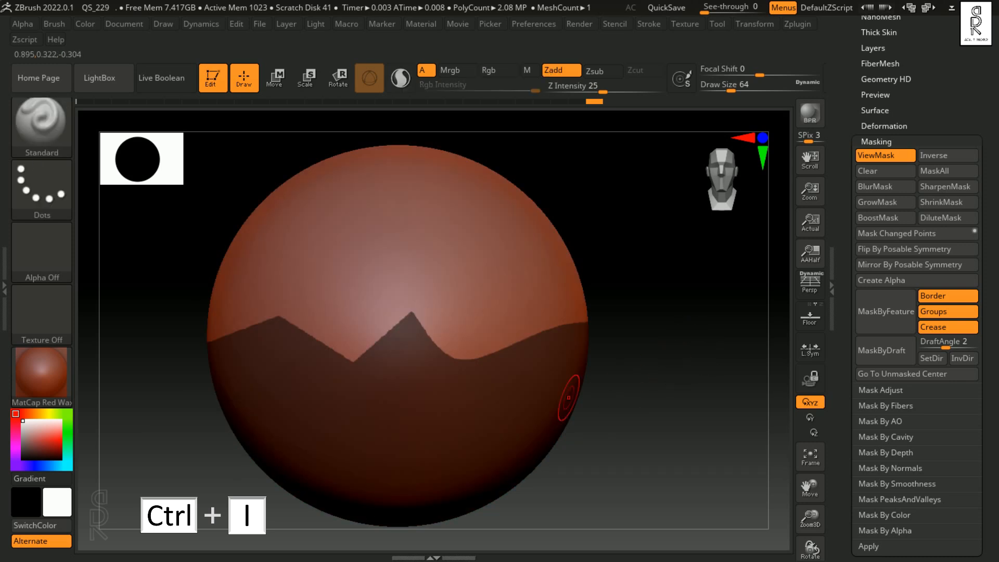
key(ctrl)
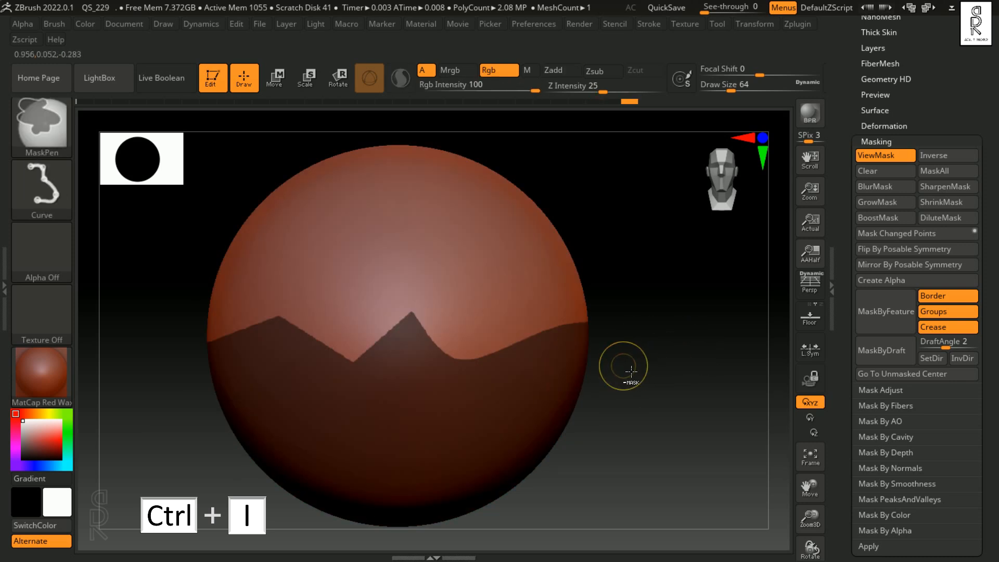
ctrl+drag(650, 307, 692, 327)
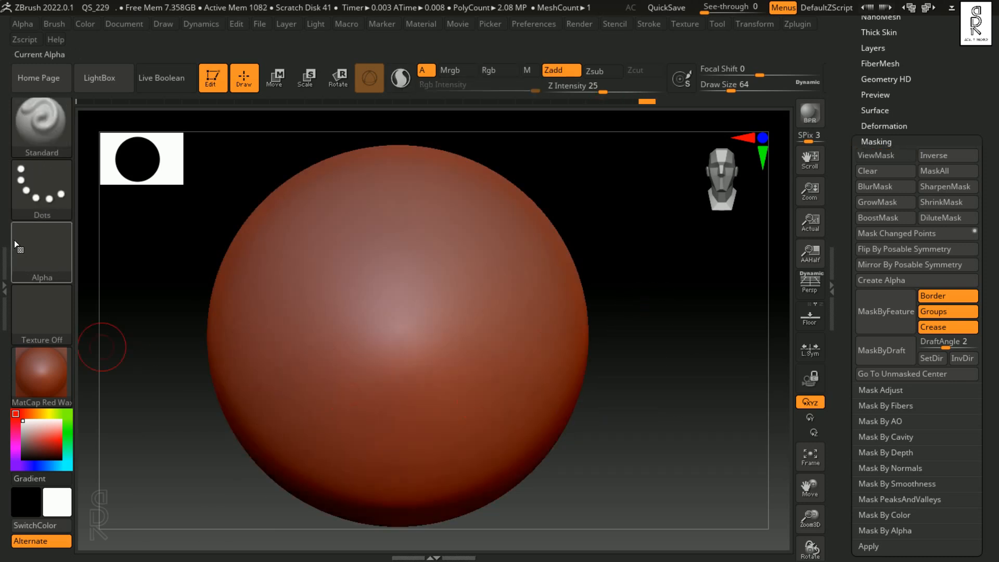
Step: Set the MaskPen stroke to Lasso and mask the lower part of the sphere with freehand, wavy outlines
key(ctrl)
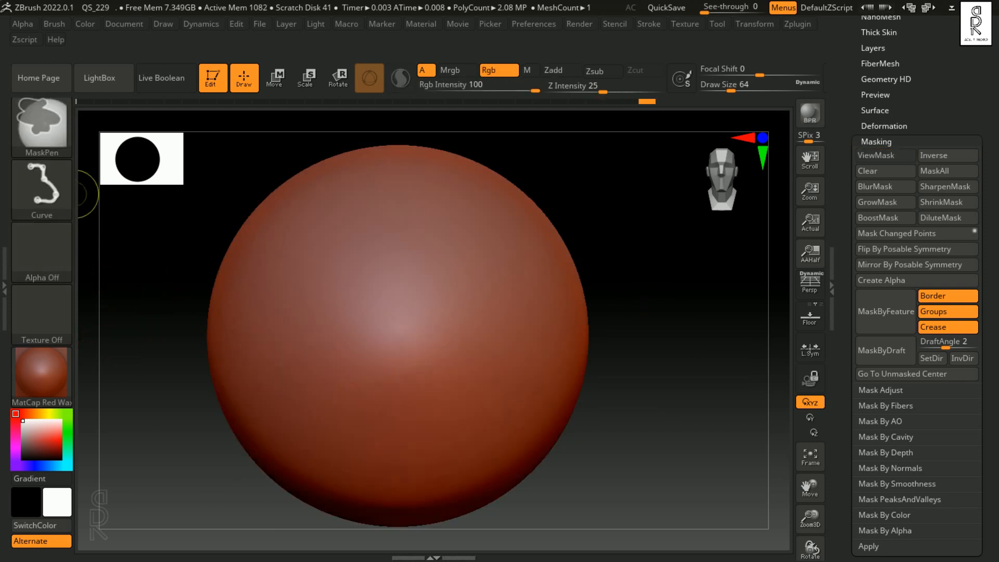
ctrl+click(55, 189)
ctrl+click(261, 237)
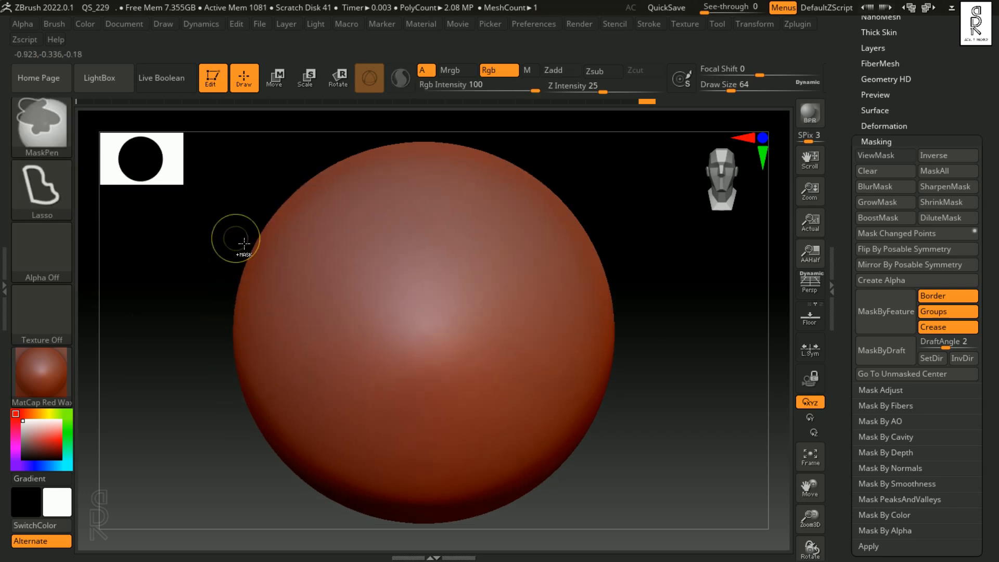
mouse_move(235, 238)
ctrl+mouse_down()
mouse_move(406, 364)
mouse_move(494, 275)
mouse_move(687, 390)
mouse_move(726, 469)
mouse_move(468, 520)
mouse_move(192, 287)
mouse_move(229, 242)
ctrl+mouse_up()
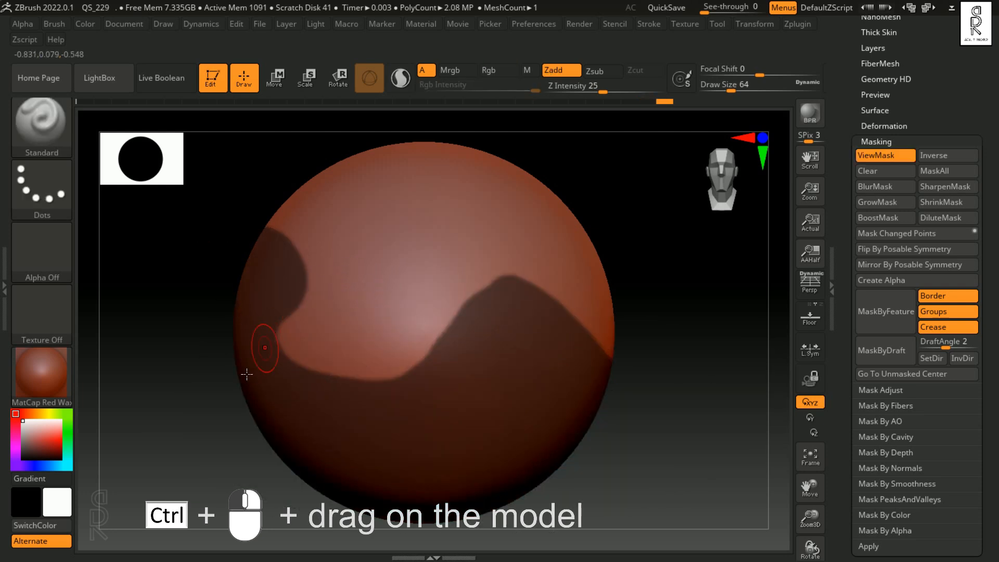
ctrl+click(190, 406)
mouse_move(172, 387)
ctrl+mouse_down()
mouse_move(378, 328)
mouse_move(641, 311)
mouse_move(729, 437)
mouse_move(208, 531)
mouse_move(166, 401)
ctrl+mouse_up()
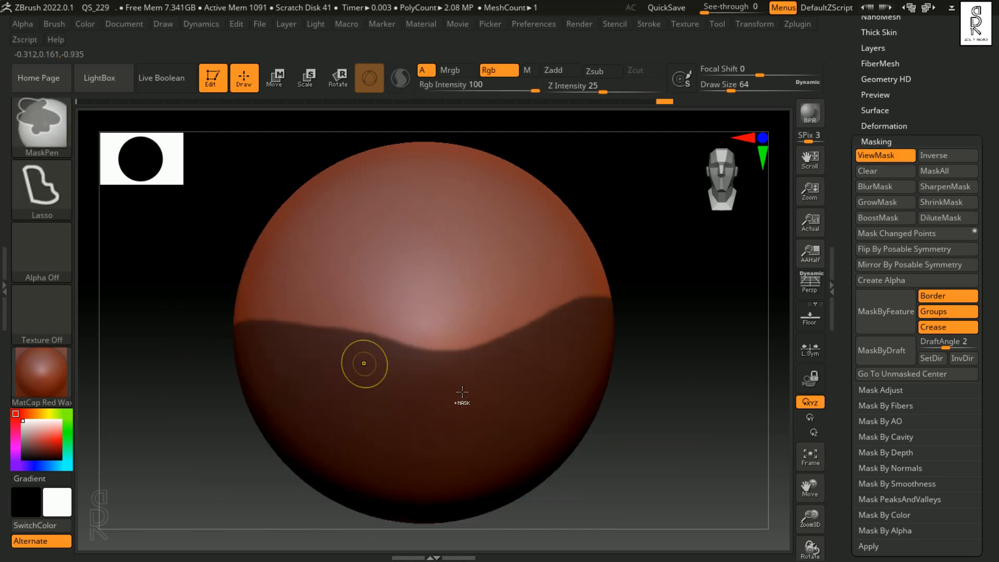
Step: Replace the lower mask with Lasso-masked patches on both side edges of the sphere, and undo those patches
ctrl+click(174, 430)
mouse_move(245, 229)
ctrl+mouse_down()
mouse_move(256, 224)
mouse_move(184, 410)
ctrl+mouse_up()
mouse_move(604, 211)
ctrl+mouse_down()
mouse_move(553, 257)
mouse_move(646, 318)
ctrl+mouse_up()
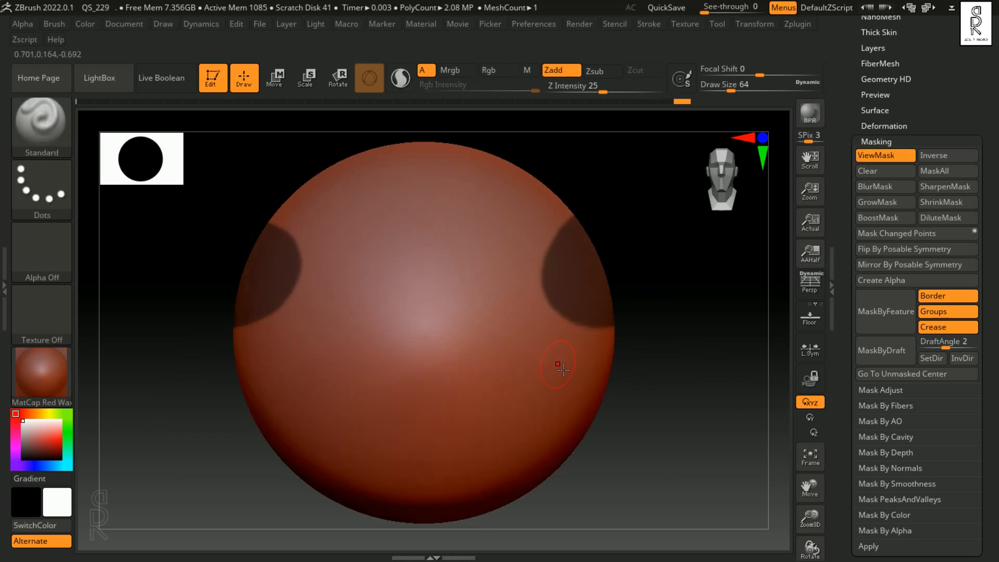
key(ctrl)
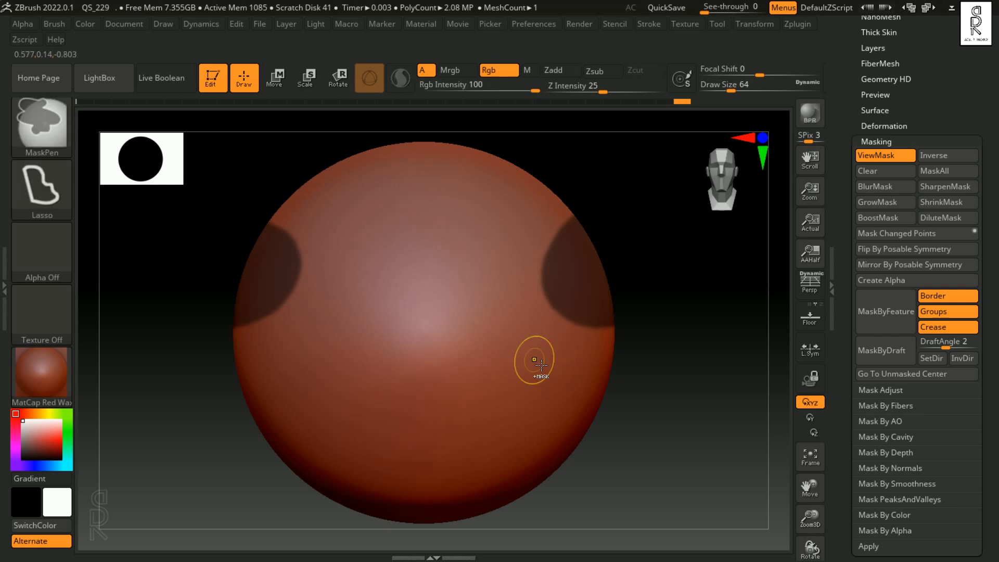
key(ctrl)
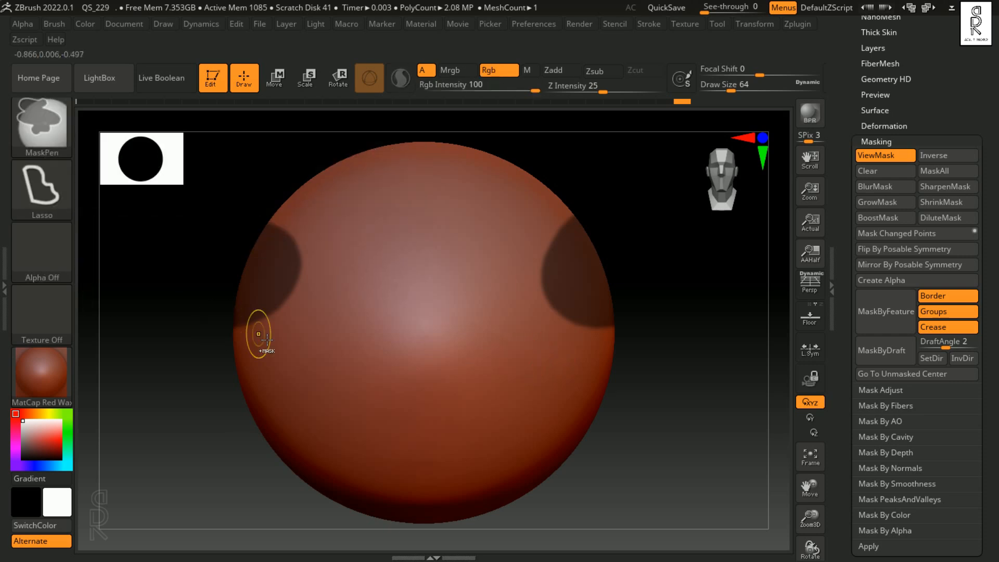
key(ctrl+z)
key(ctrl+z)
Step: Lasso-mask a large area on the sphere's front, unmask its upper portion, and undo back to the unmasked sphere
mouse_move(386, 274)
ctrl+mouse_down()
mouse_move(481, 255)
mouse_move(447, 464)
mouse_move(336, 338)
mouse_move(386, 249)
mouse_move(410, 244)
ctrl+mouse_up()
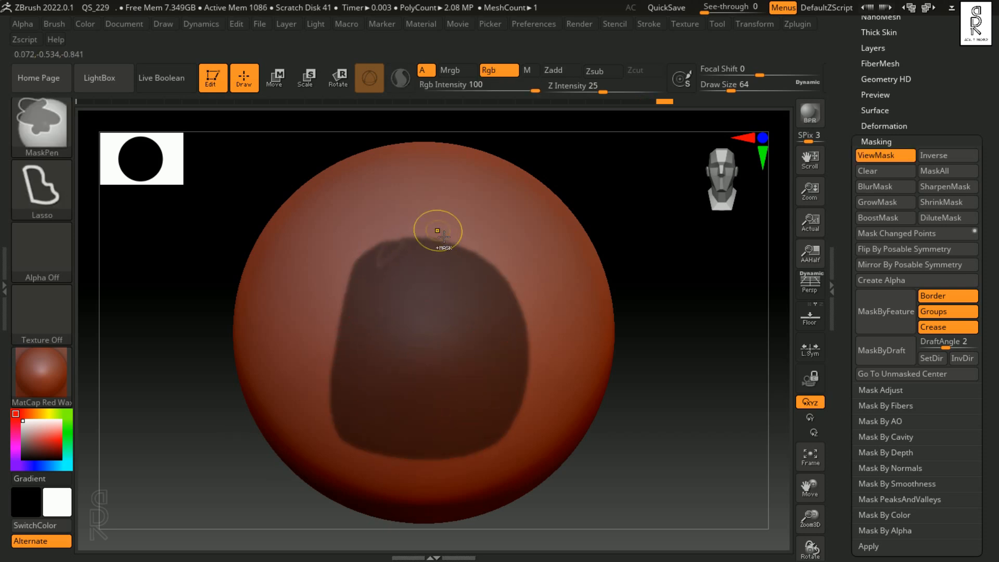
mouse_move(431, 217)
ctrl+alt+mouse_down()
mouse_move(333, 258)
mouse_move(504, 309)
mouse_move(458, 219)
ctrl+alt+mouse_up()
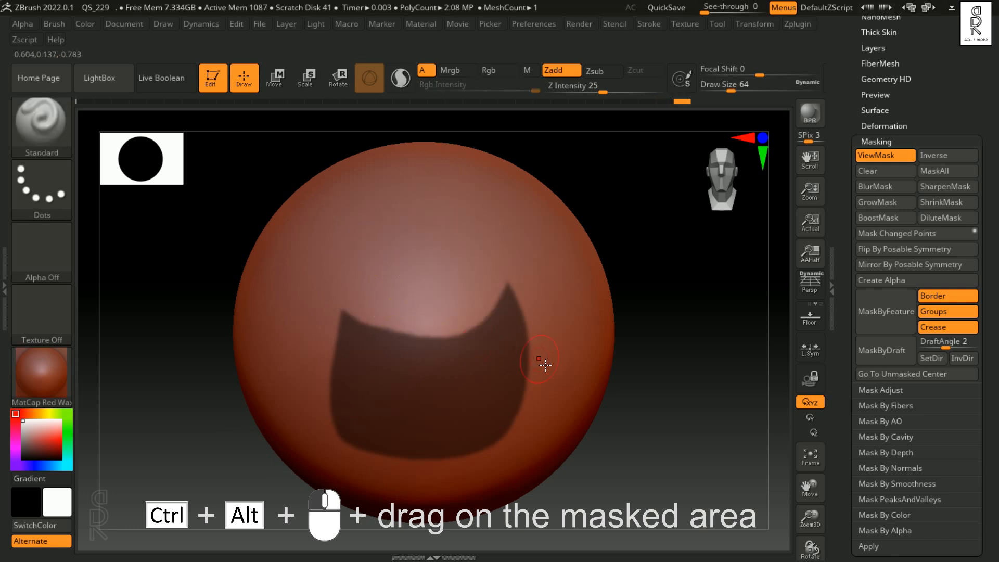
mouse_move(517, 248)
ctrl+alt+mouse_down()
mouse_move(476, 241)
mouse_move(467, 225)
ctrl+alt+mouse_up()
mouse_move(419, 293)
ctrl+alt+mouse_down()
mouse_move(313, 312)
mouse_move(396, 365)
ctrl+alt+mouse_up()
key(ctrl+z)
key(ctrl+z)
key(ctrl+z)
key(ctrl+z)
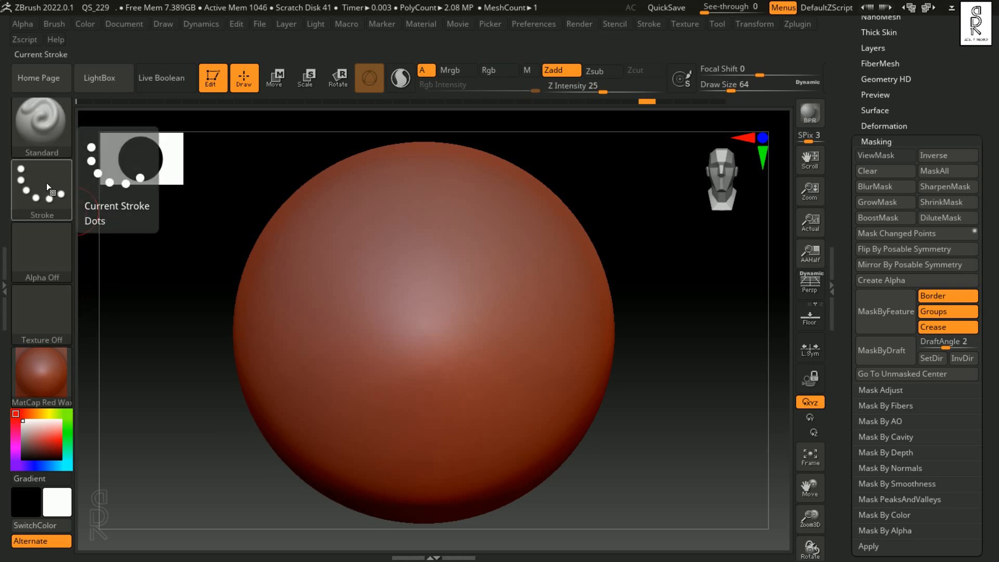
Step: Set the MaskPen stroke to FreeHand, mask the sphere's upper front with a strip unmasked through the middle, and undo the masking
ctrl+click(46, 185)
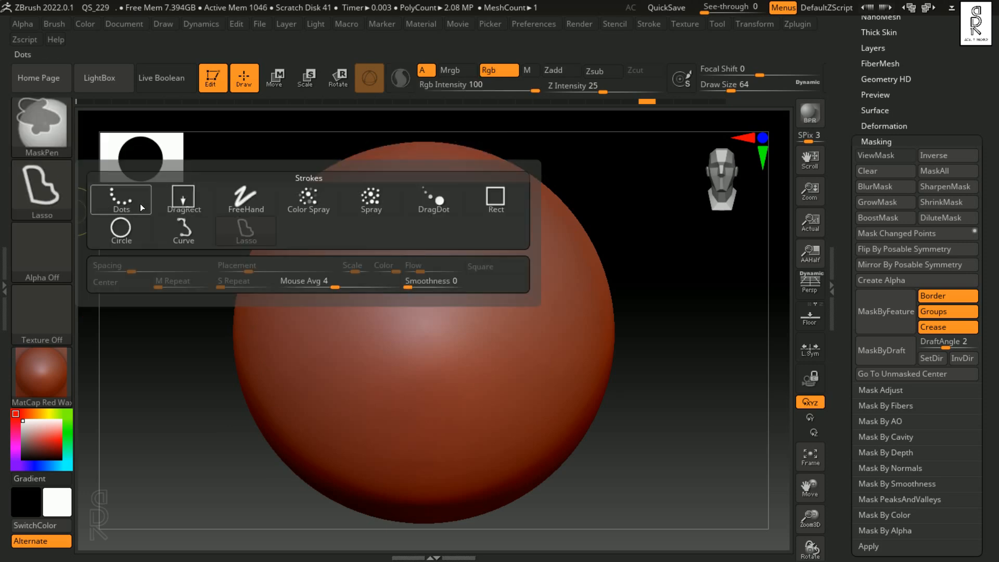
ctrl+click(254, 202)
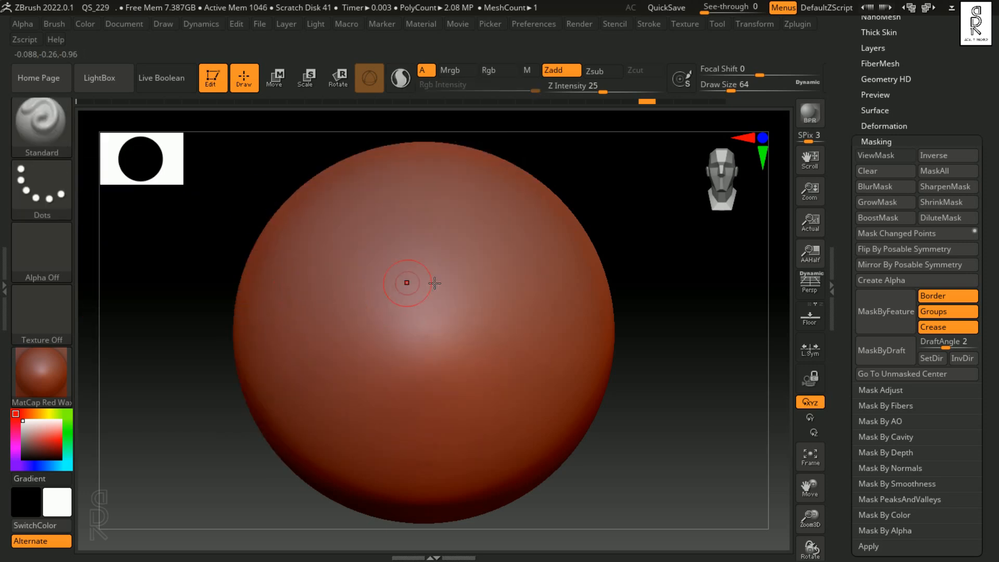
mouse_move(352, 279)
ctrl+mouse_down()
mouse_move(417, 230)
mouse_move(536, 294)
mouse_move(471, 252)
mouse_move(361, 297)
mouse_move(503, 271)
mouse_move(534, 309)
ctrl+mouse_up()
ctrl+alt+drag(456, 281, 456, 301)
ctrl+alt+drag(447, 239, 455, 261)
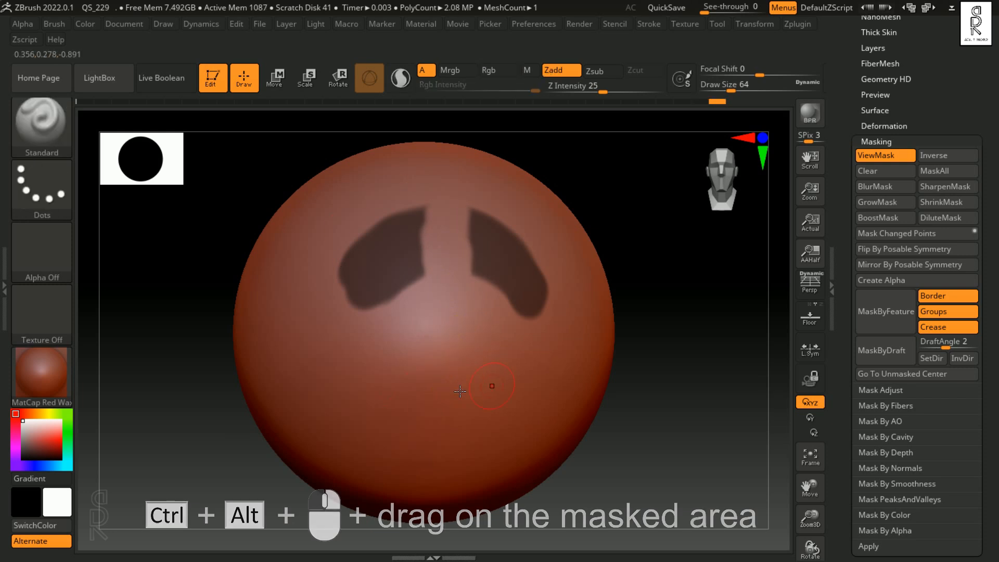
mouse_move(447, 352)
ctrl+mouse_down()
mouse_move(453, 245)
mouse_move(500, 294)
ctrl+mouse_up()
key(ctrl+z)
key(ctrl+z)
key(ctrl+z)
key(ctrl+z)
Step: Set the MaskPen stroke to DragRect with a cell-like brush alpha, and mask the cell pattern onto the sphere's front
ctrl+click(61, 198)
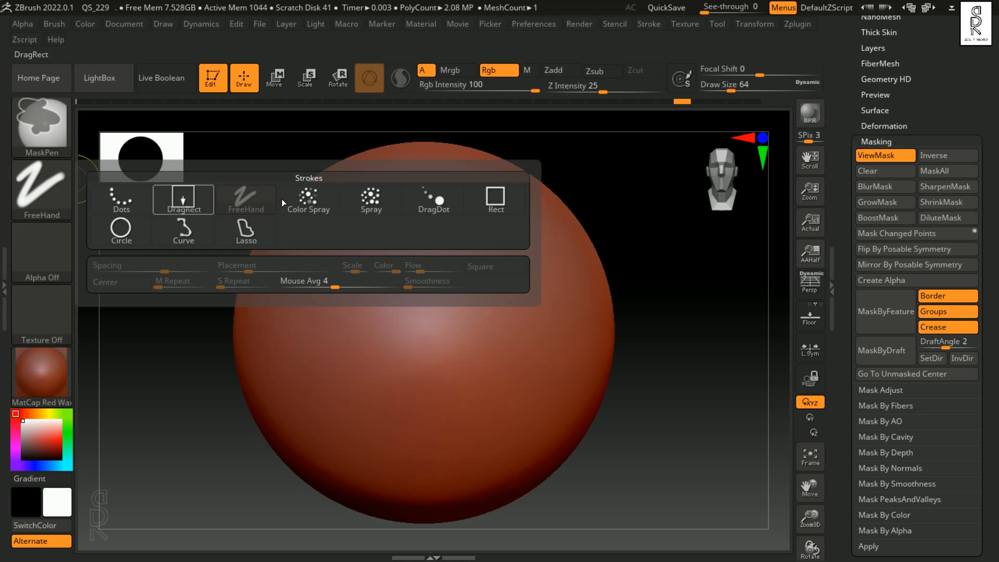
ctrl+click(182, 198)
ctrl+click(51, 266)
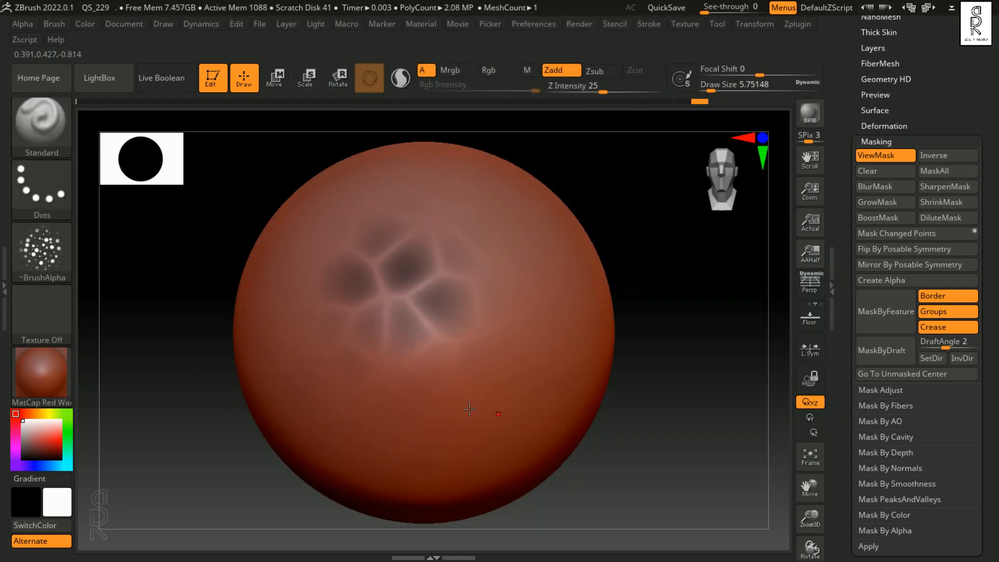
Step: Boost the cell-pattern mask twice, then apply DiluteMask and SharpenMask to it
click(890, 216)
click(894, 218)
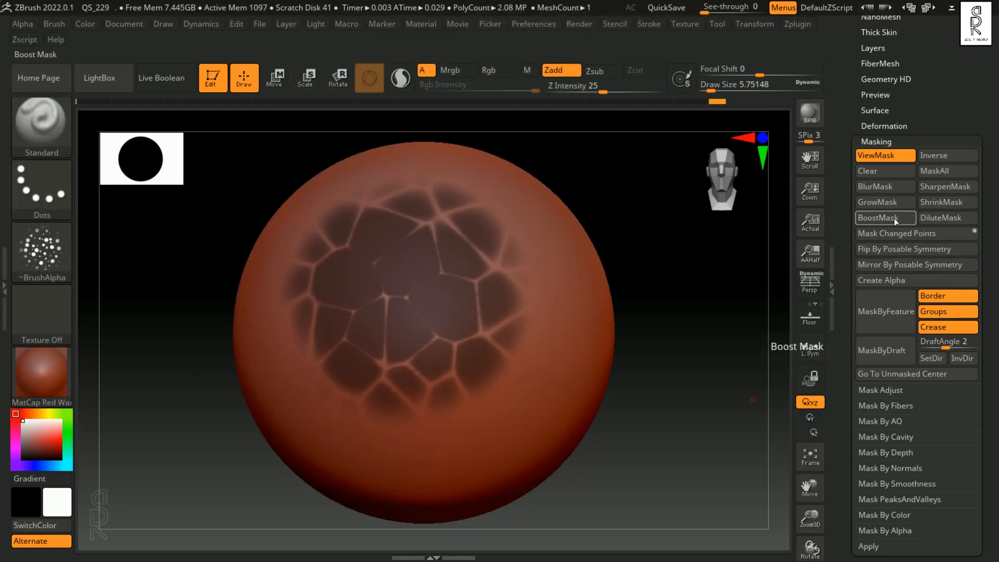
click(944, 214)
click(954, 187)
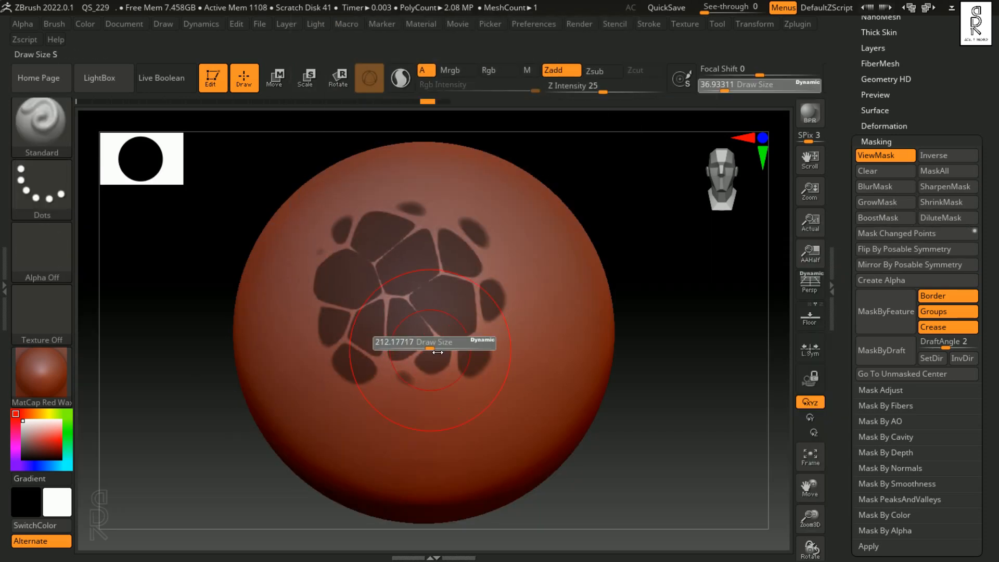
Step: Raise the unmasked gaps between the masked cells using the Standard brush at draw size about 305, and undo back to the softer mask
drag(338, 285, 367, 322)
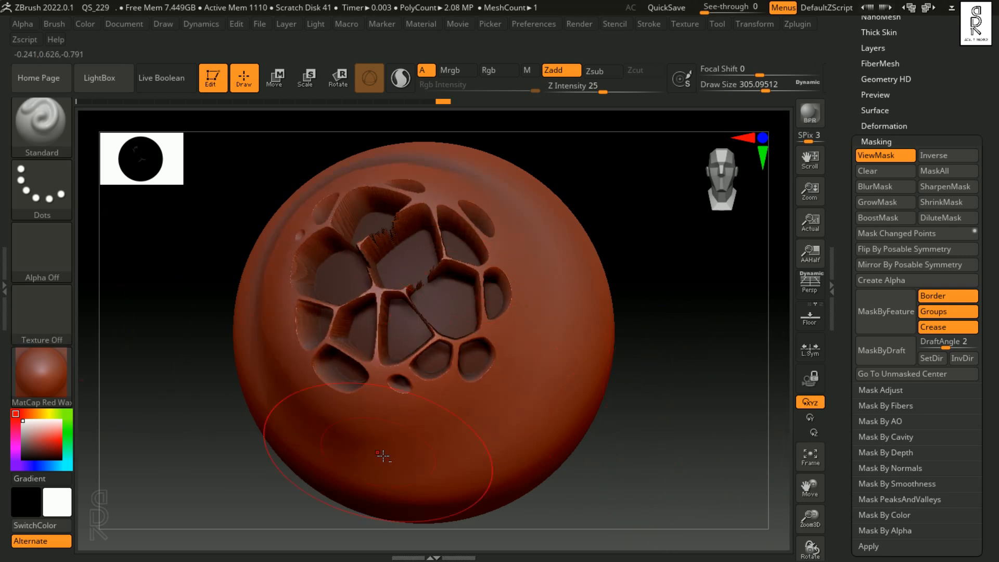
key(ctrl+z)
key(ctrl+z)
key(ctrl+z)
key(ctrl+z)
key(ctrl+z)
key(ctrl+z)
key(ctrl+z)
key(ctrl+z)
key(ctrl+z)
key(ctrl+z)
key(ctrl+z)
key(ctrl+z)
key(ctrl+z)
key(ctrl+z)
key(ctrl+z)
key(ctrl+z)
key(ctrl+z)
key(ctrl+z)
key(ctrl+z)
key(ctrl+z)
mouse_move(688, 411)
alt+right_down()
mouse_move(674, 410)
mouse_move(669, 432)
mouse_move(658, 428)
mouse_move(688, 421)
alt+right_up()
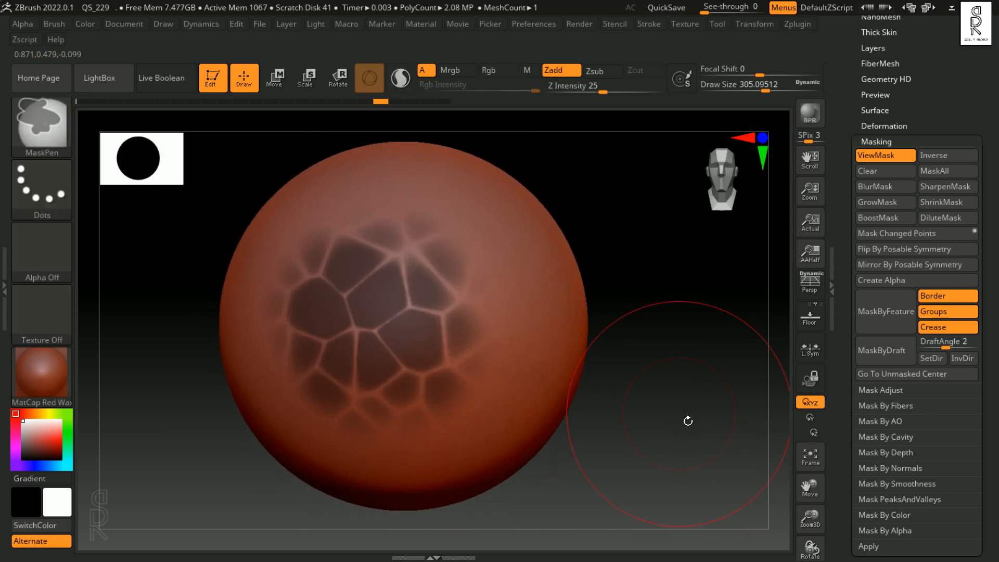